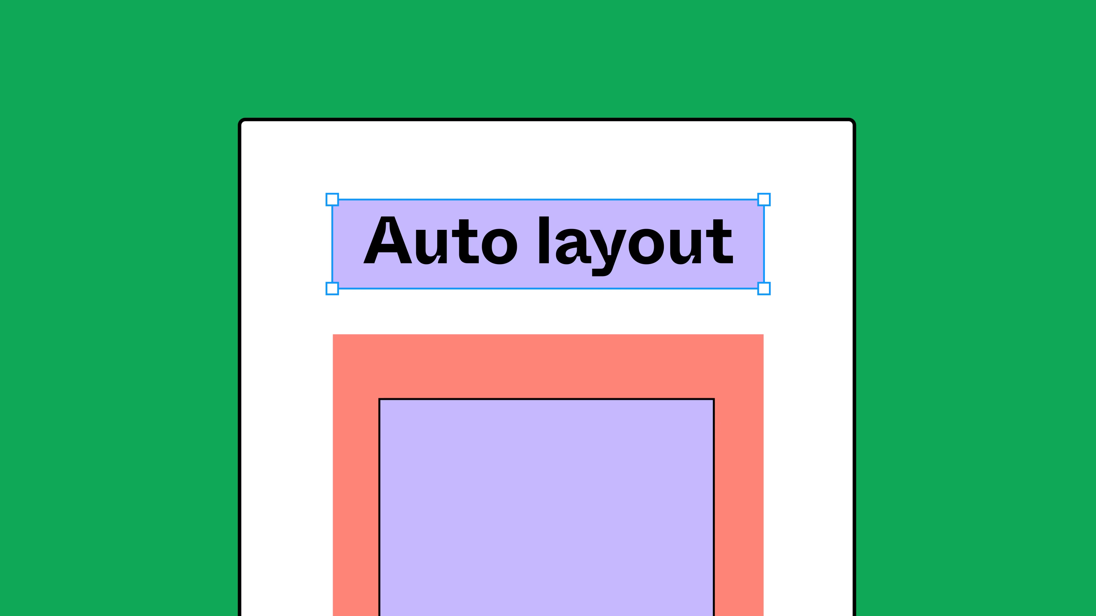
type("updates")
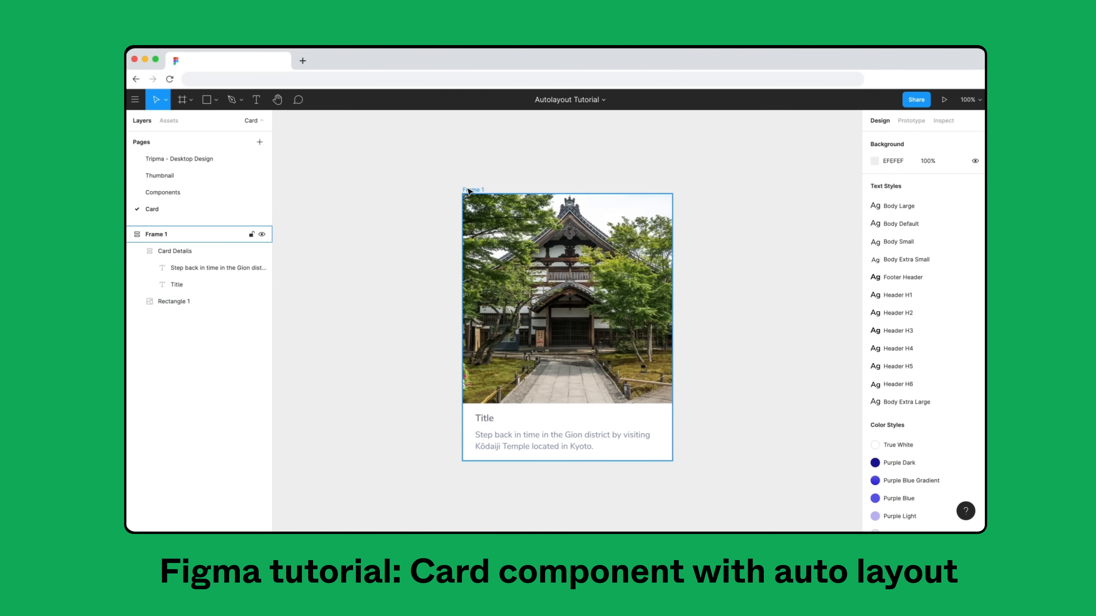
left_click(473, 190)
left_click_drag(669, 461, 693, 467)
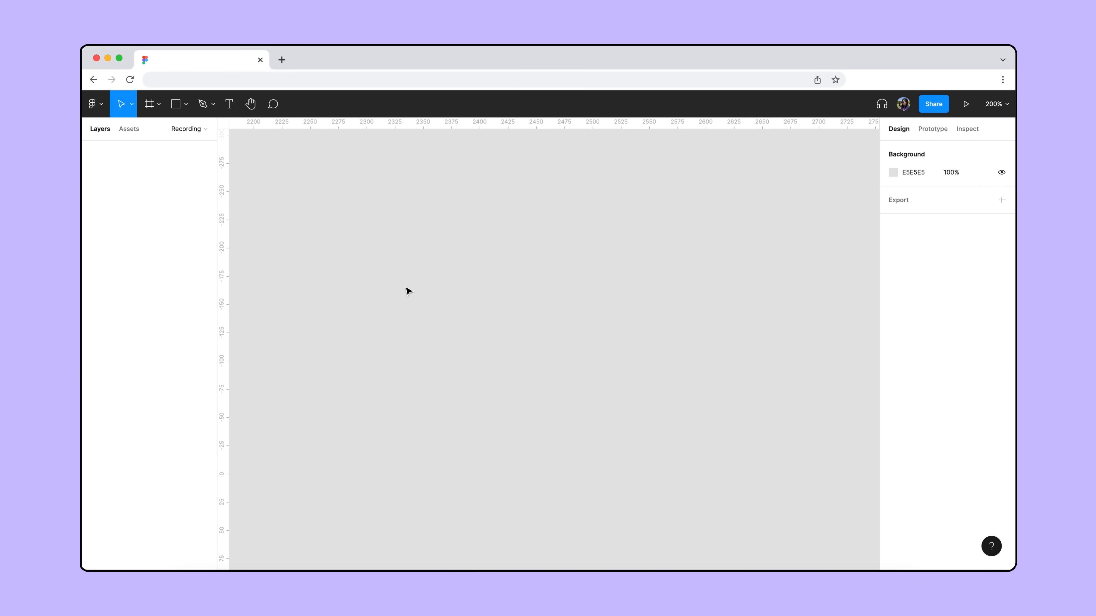
- Add a text layer reading "Navigation issue in the milestone." on the empty canvas
left_click(229, 104)
left_click(377, 255)
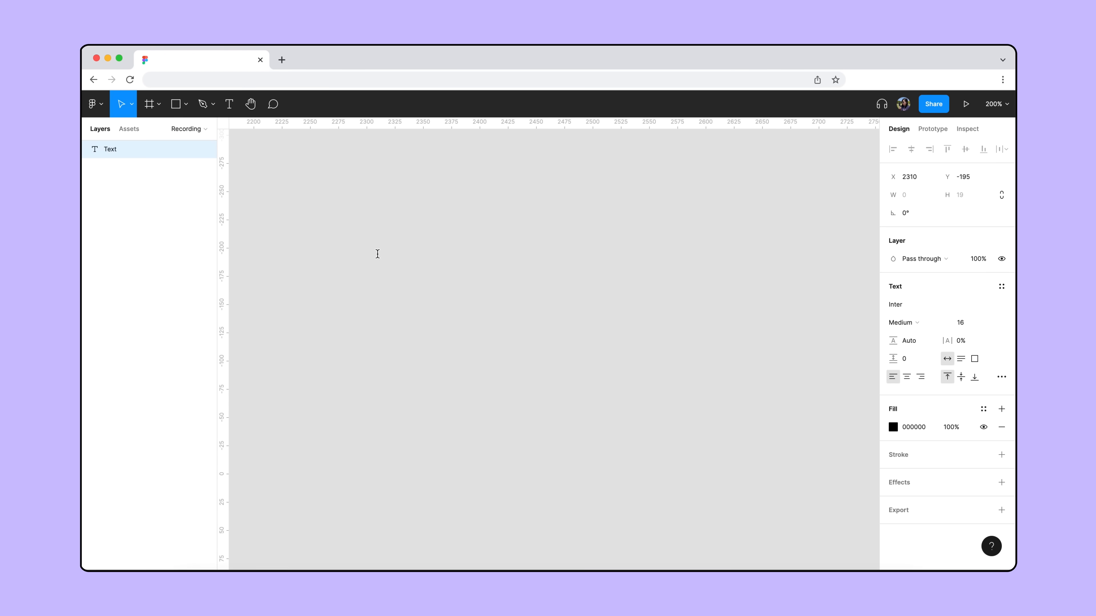
type("Navigation issue in the milestone.")
key("Escape")
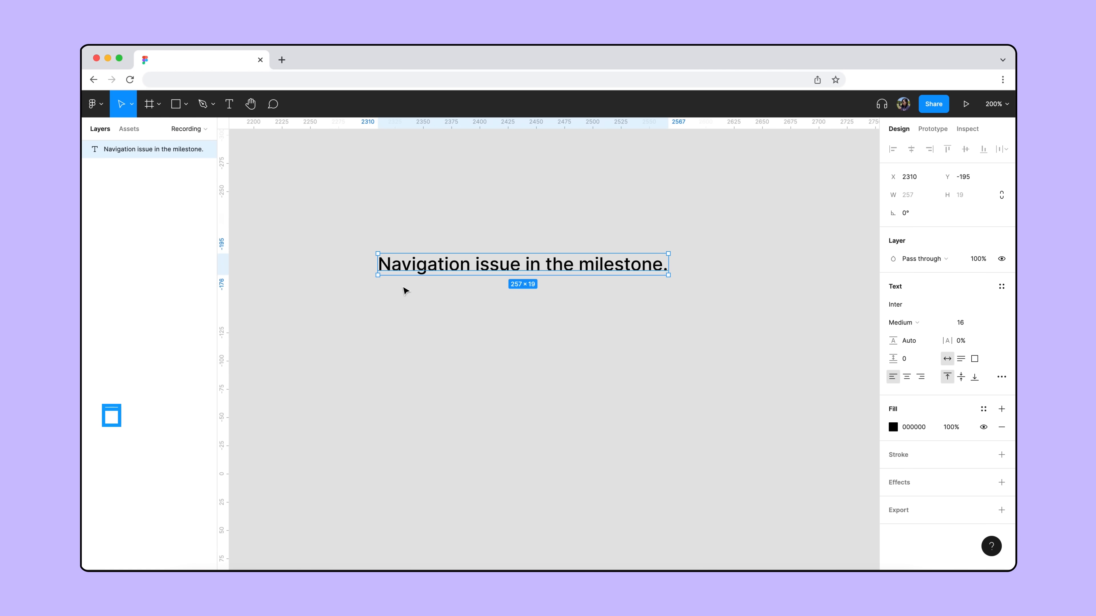
- Set the milestone title text to Bold weight with a font size of 20
left_click(900, 323)
left_click(908, 349)
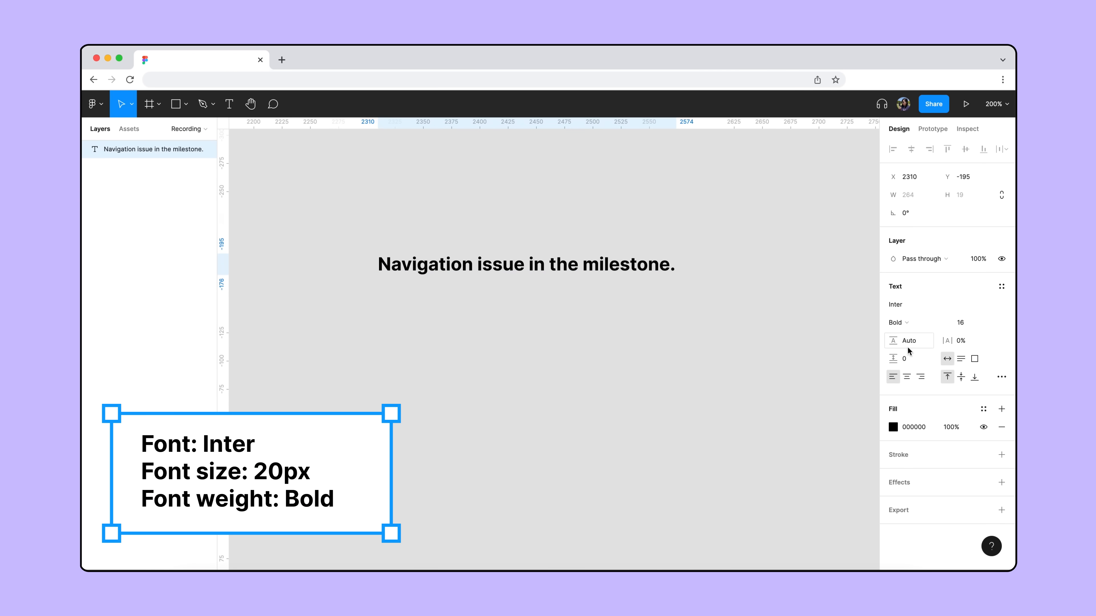
left_click(988, 322)
left_click(988, 341)
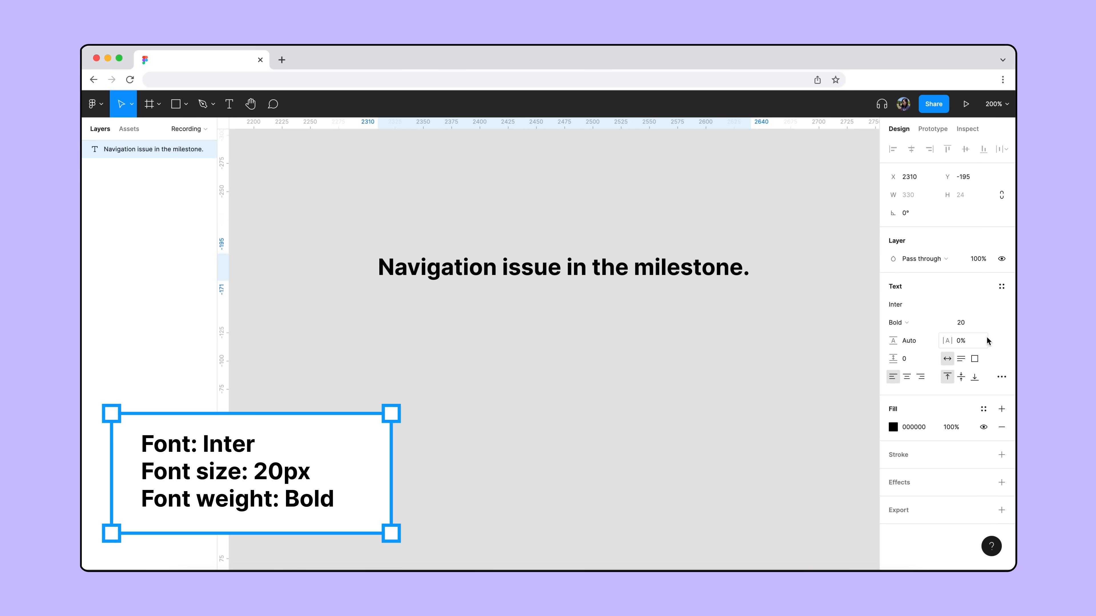
- Paste the four avatar instances onto an empty canvas area away from the title text
scroll(749, 372, "right", 10)
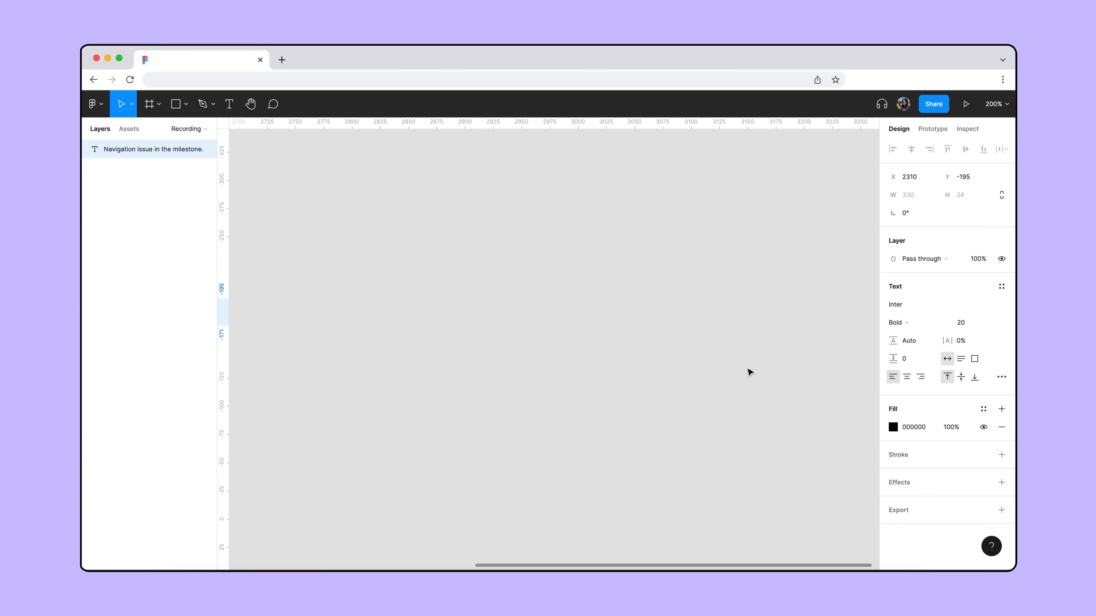
key("super+v")
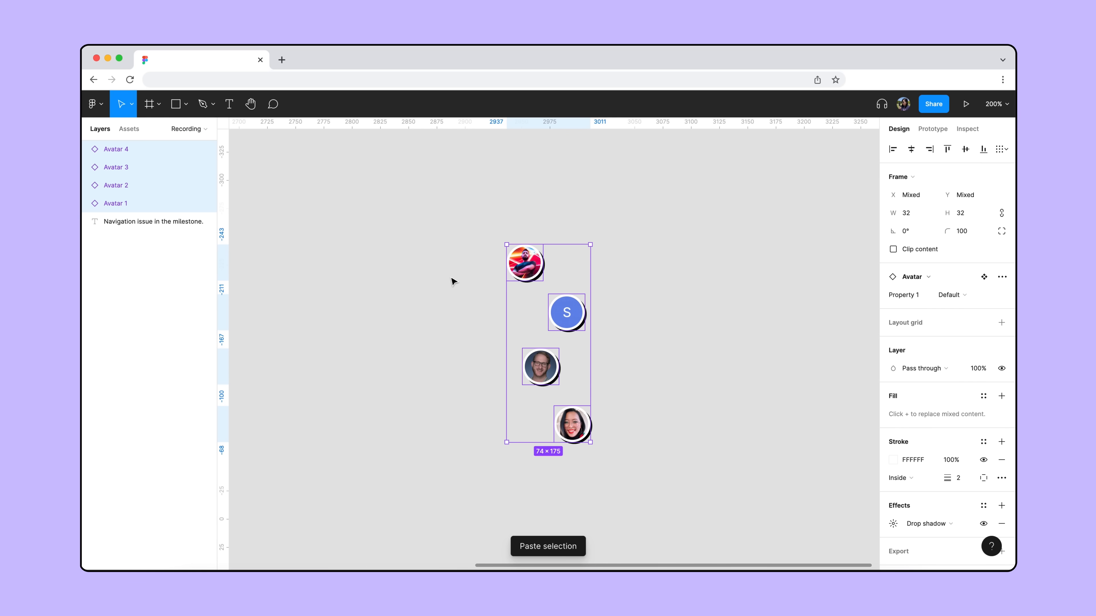
left_click(452, 281)
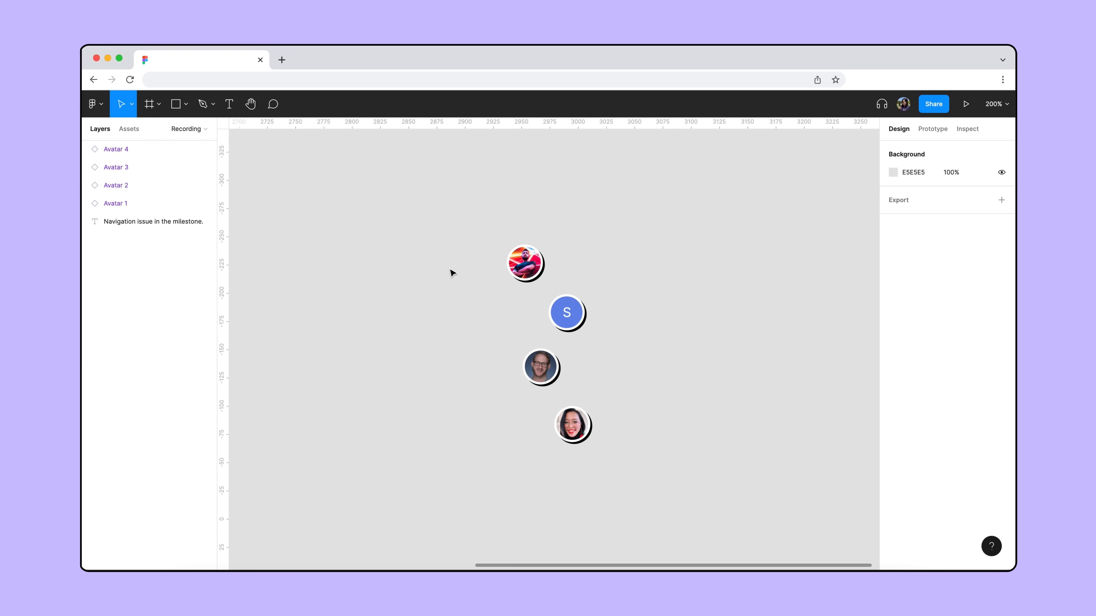
- Wrap the four avatars in an auto layout frame and rename the frame as Avatars
left_click_drag(440, 221, 680, 494)
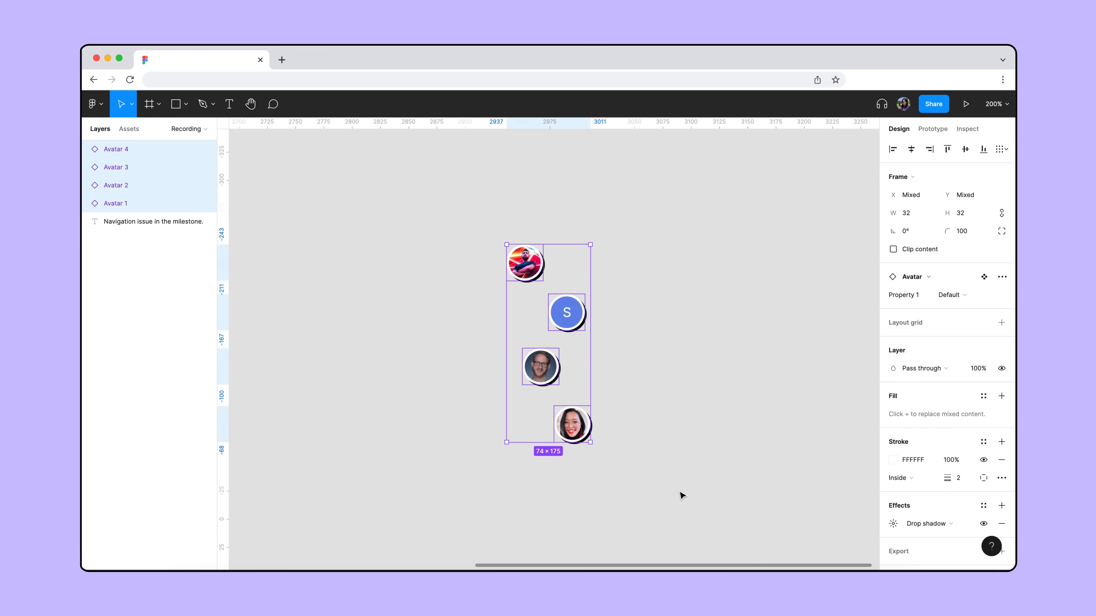
key("shift+a")
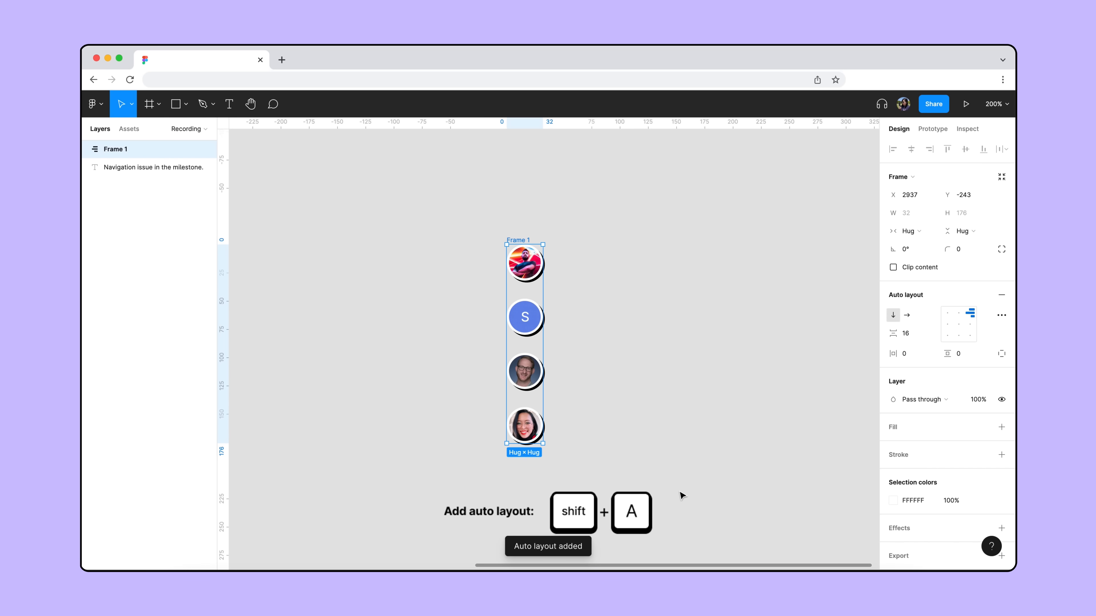
double_click(518, 240)
type("Avatars")
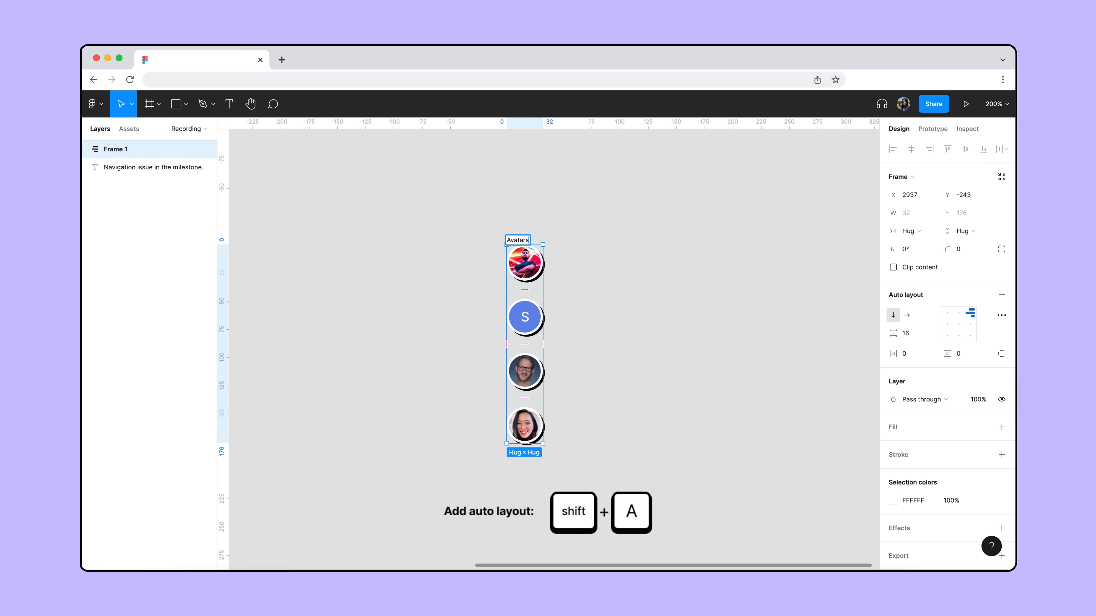
key("Return")
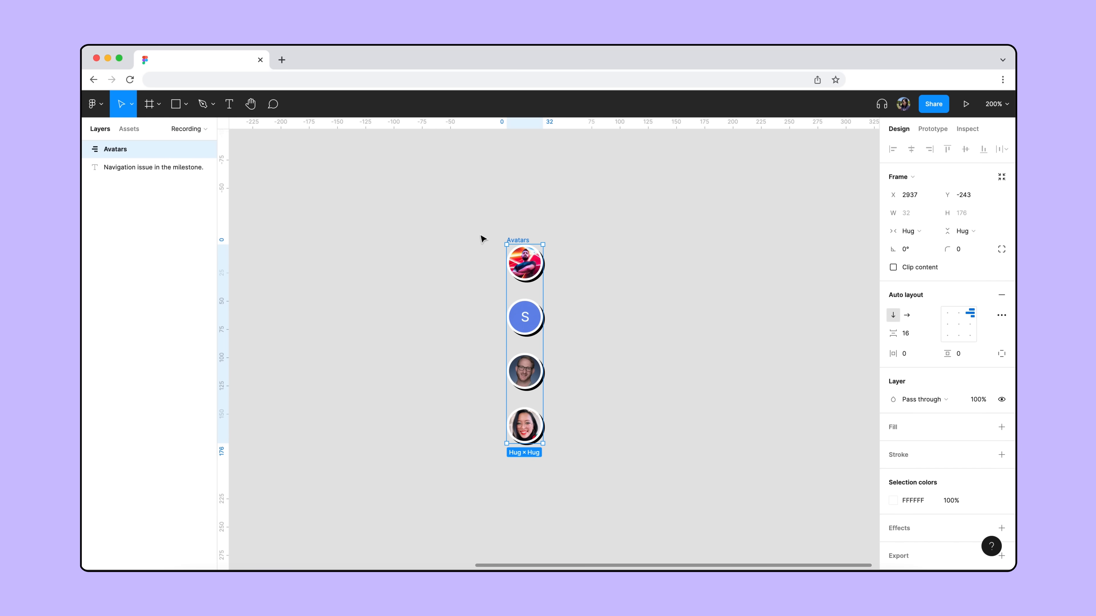
- Examine how each avatar's position on the canvas relates to its layer order in the old and new auto layout
left_click(86, 149)
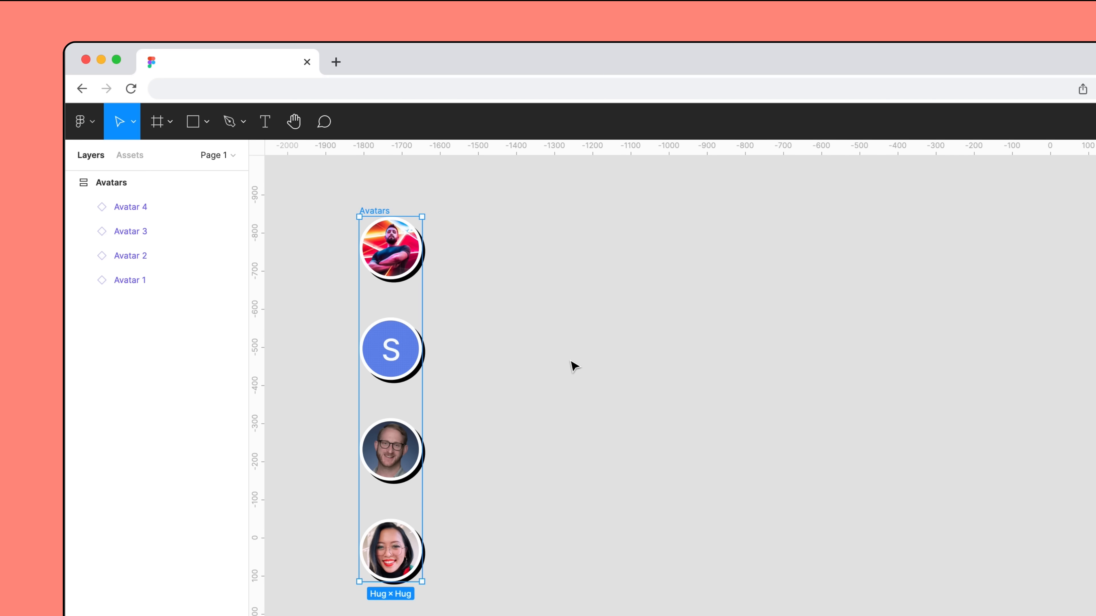
left_click(398, 249)
left_click(414, 350)
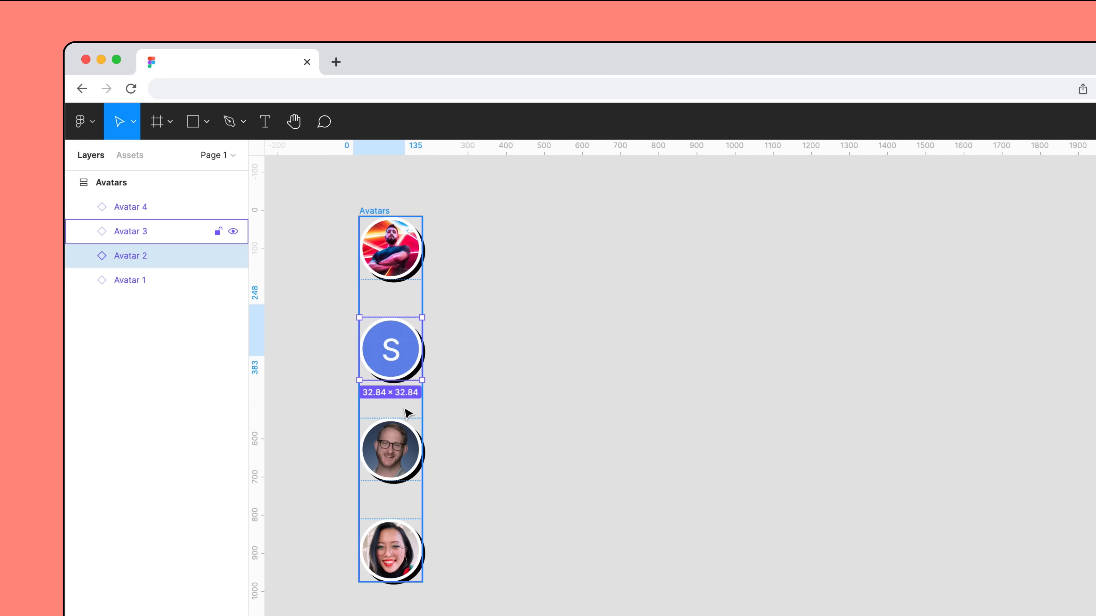
left_click(403, 451)
left_click(403, 546)
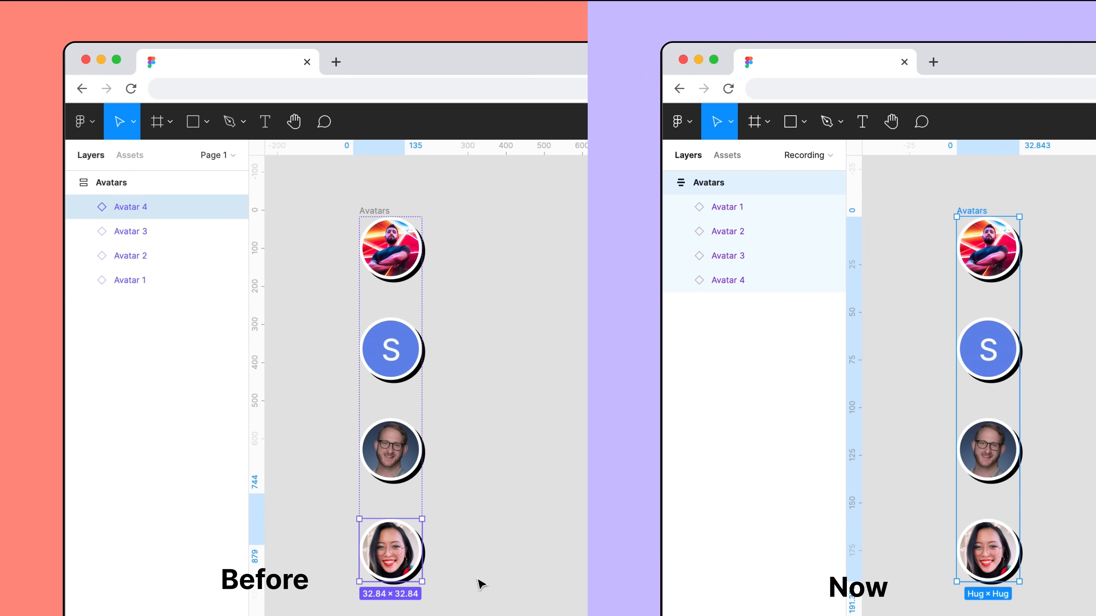
left_click(967, 269)
left_click(967, 351)
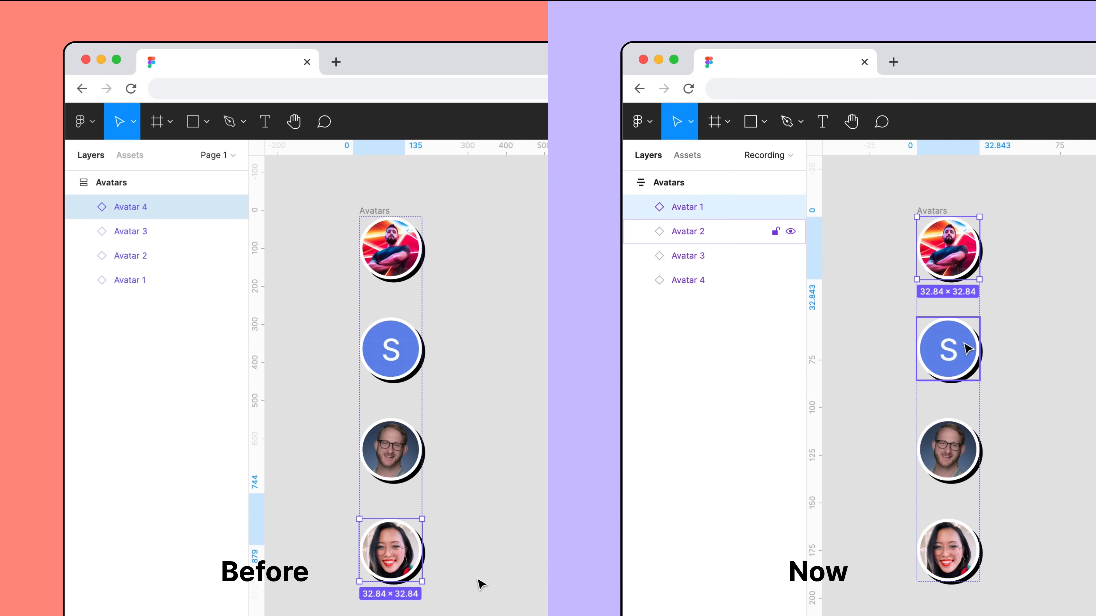
left_click(965, 433)
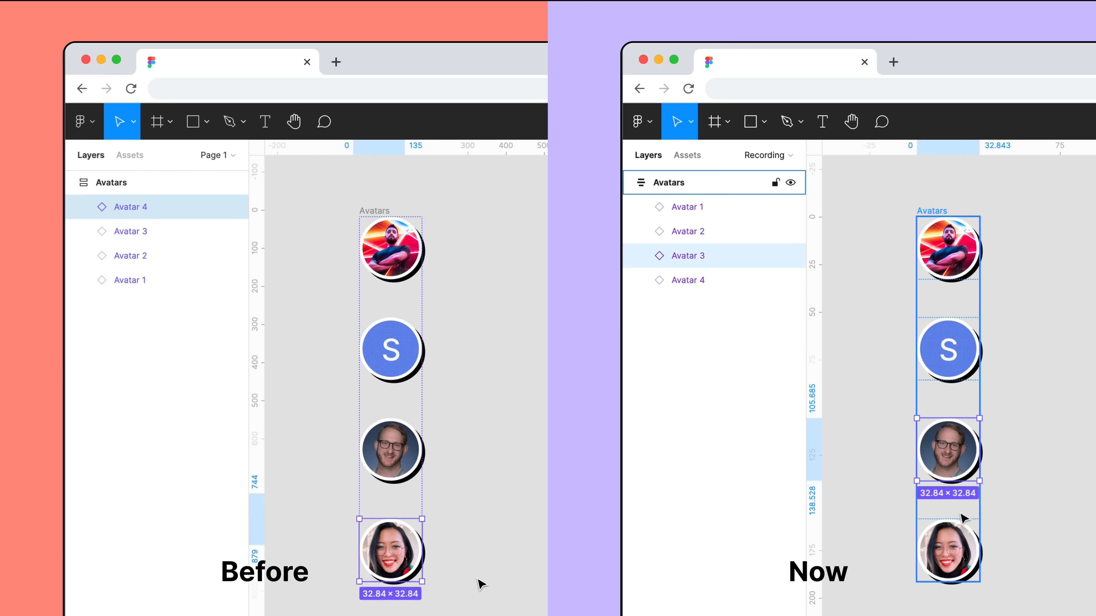
left_click(962, 545)
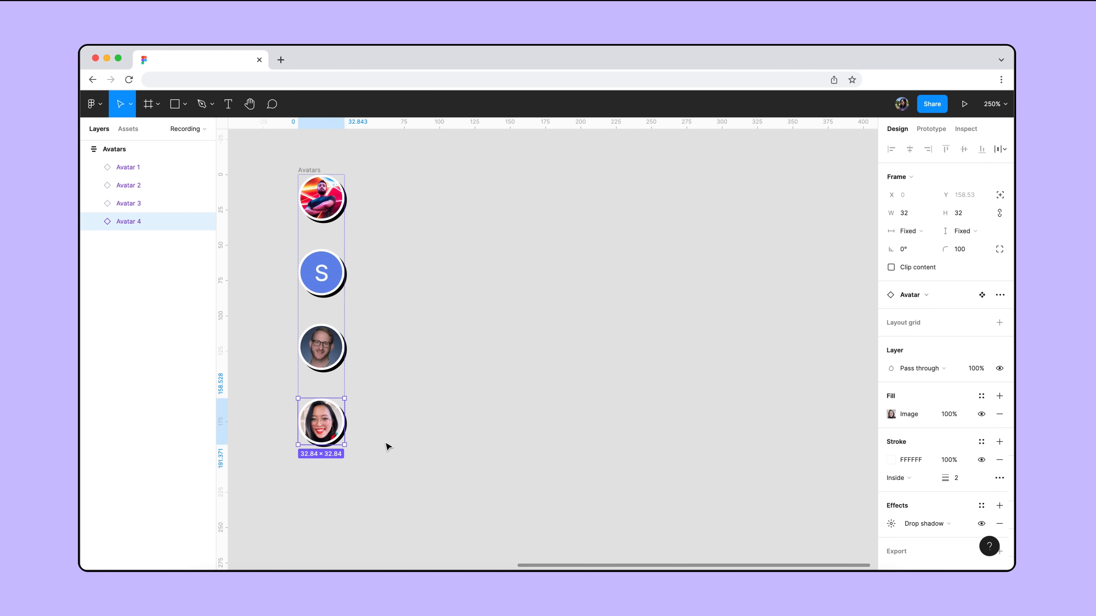
- Change the Avatars frame's auto layout direction to horizontal and set the spacing between items to -8
left_click(309, 170)
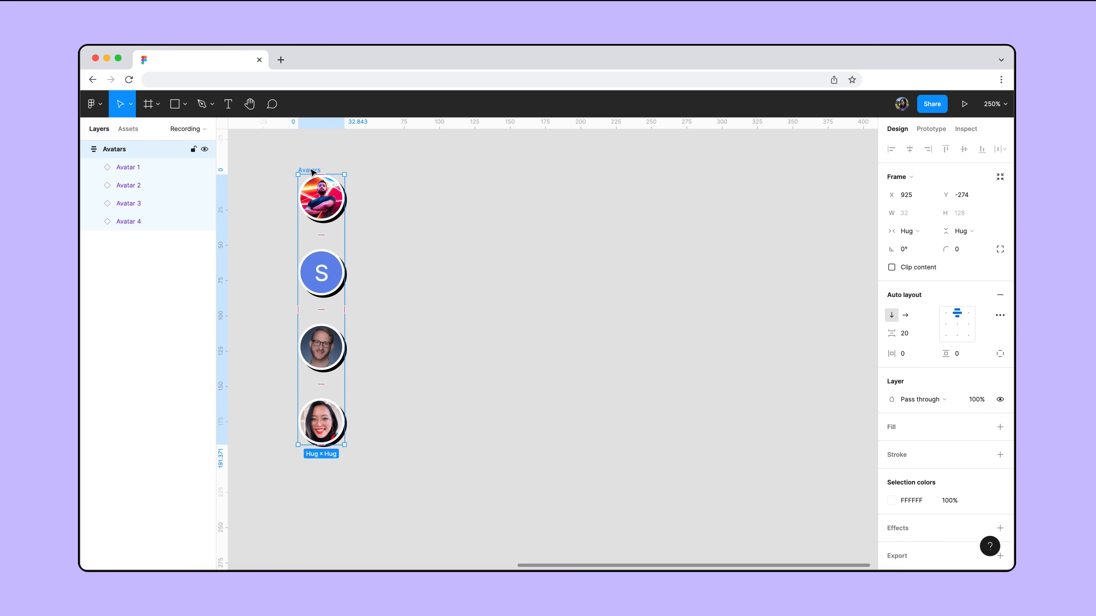
left_click(905, 317)
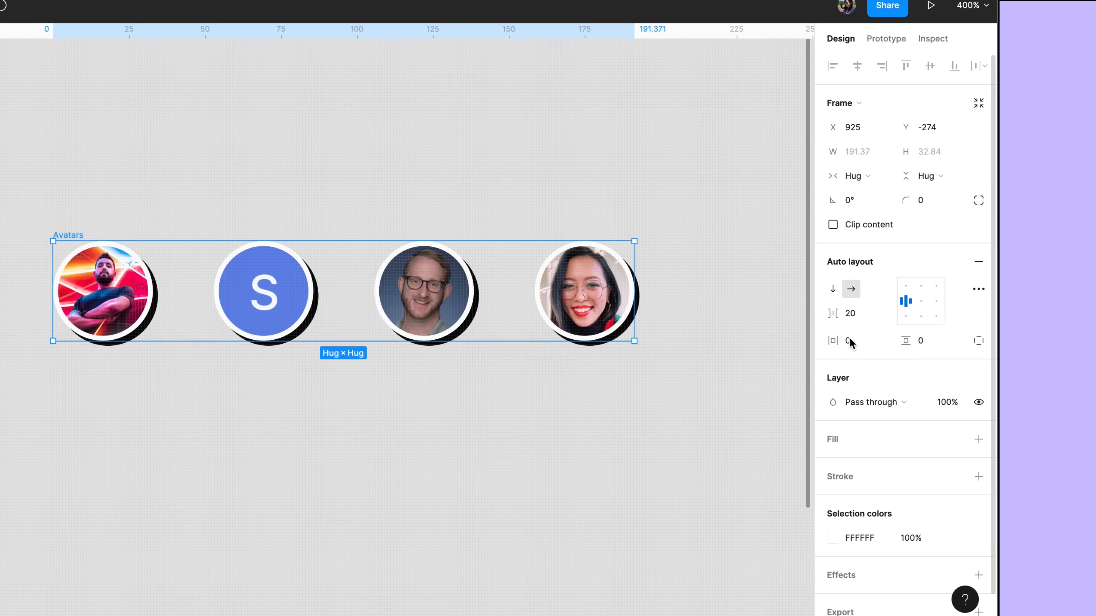
left_click(912, 335)
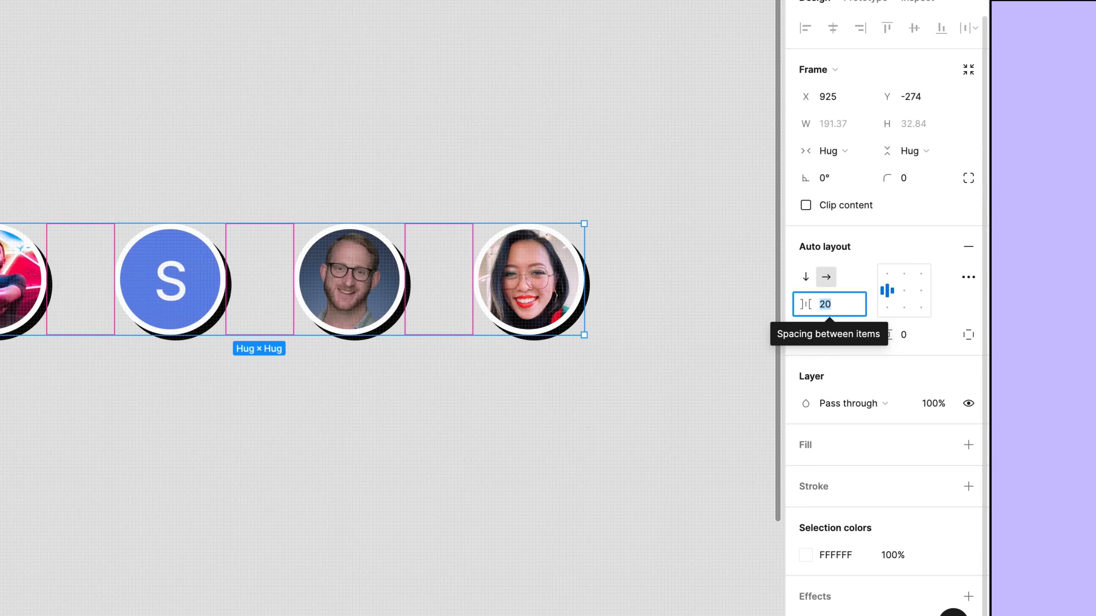
type("-8")
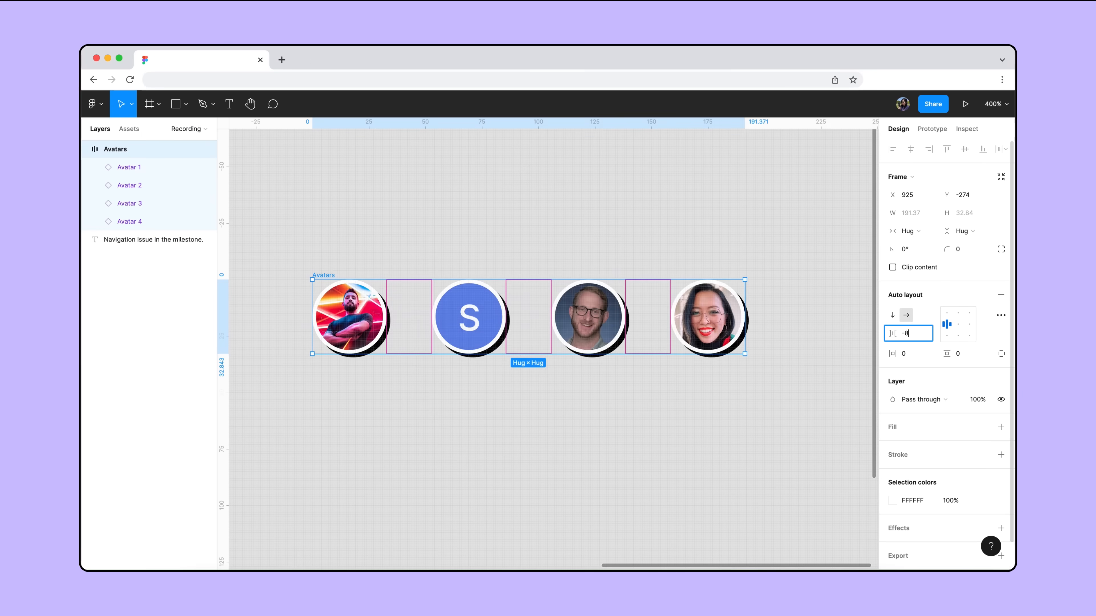
key("Return")
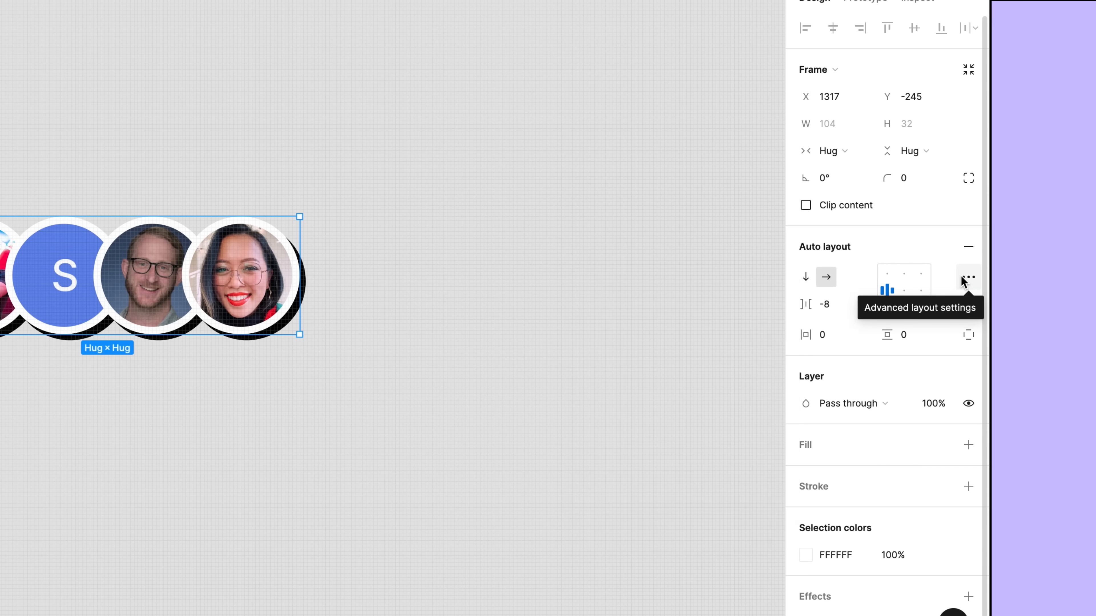
- Set the Avatars frame's canvas stacking to First on top in the advanced layout settings
left_click(967, 279)
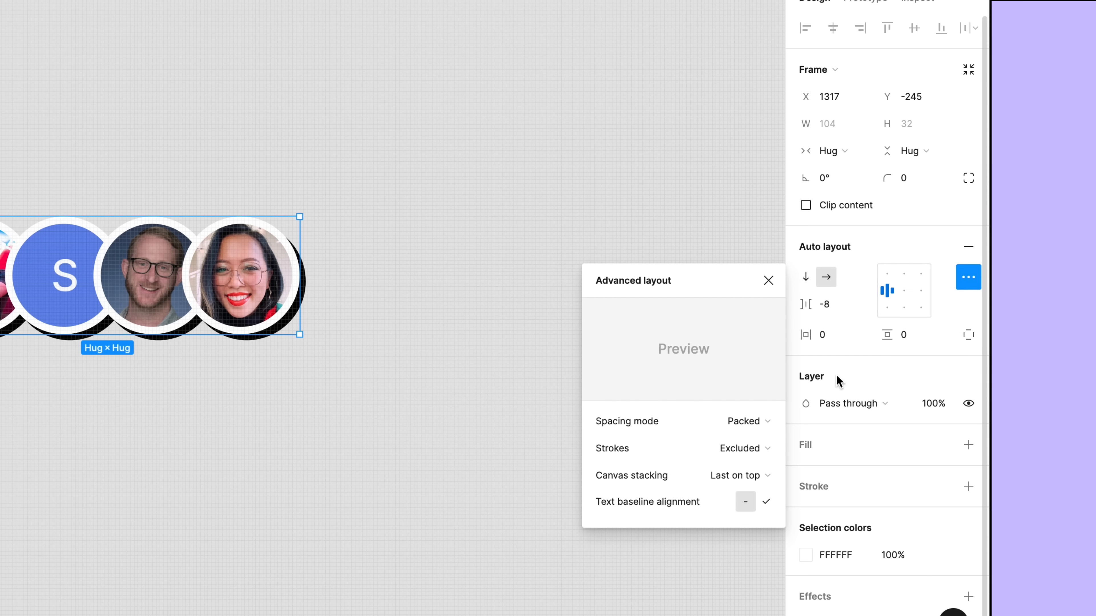
left_click(765, 476)
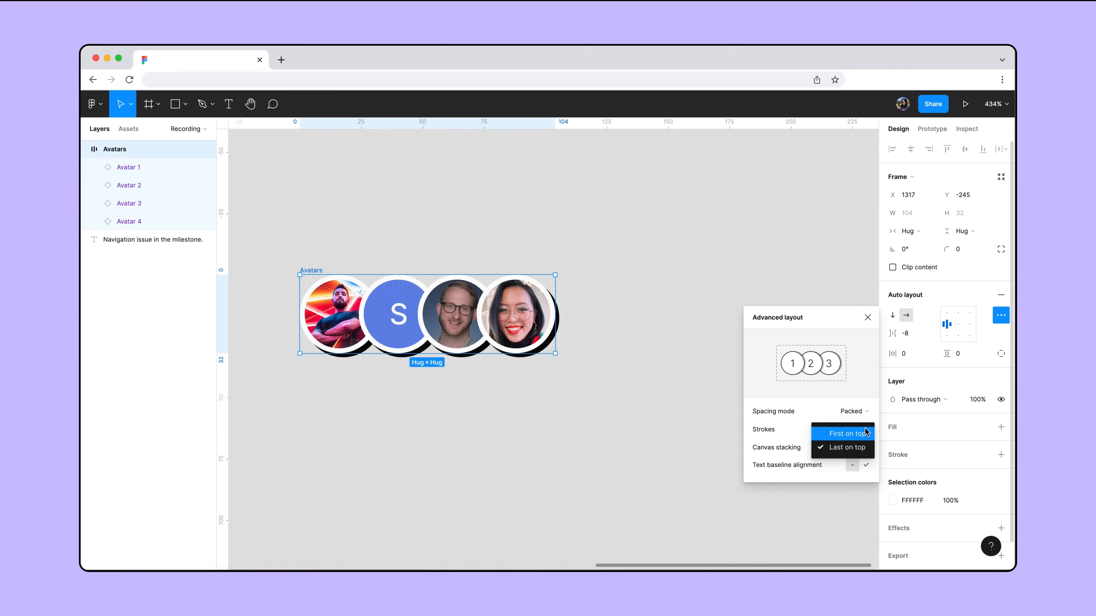
left_click(765, 445)
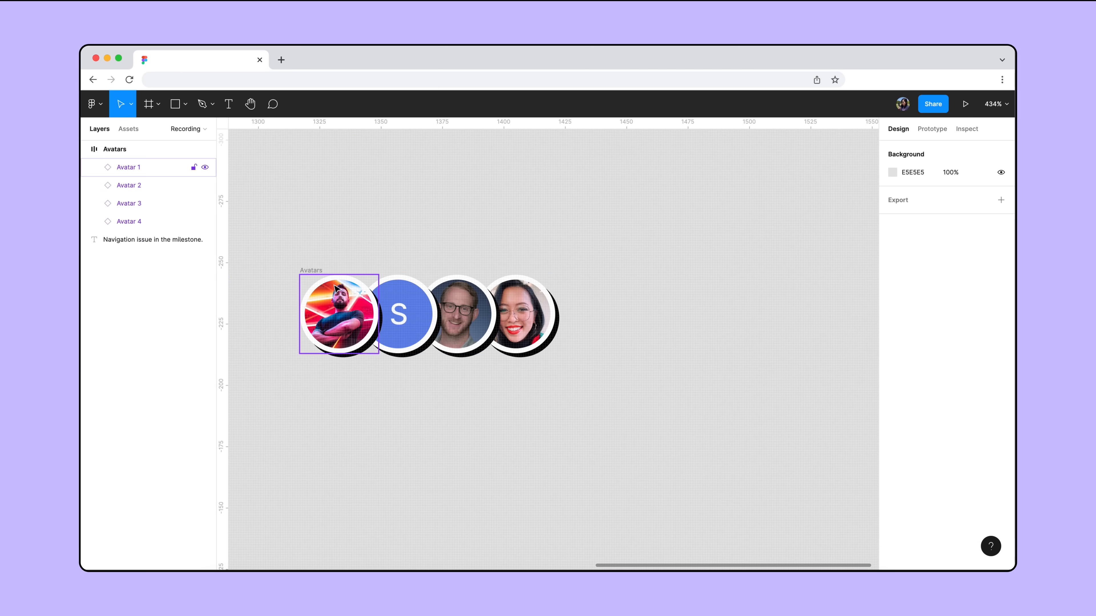
left_click(318, 271)
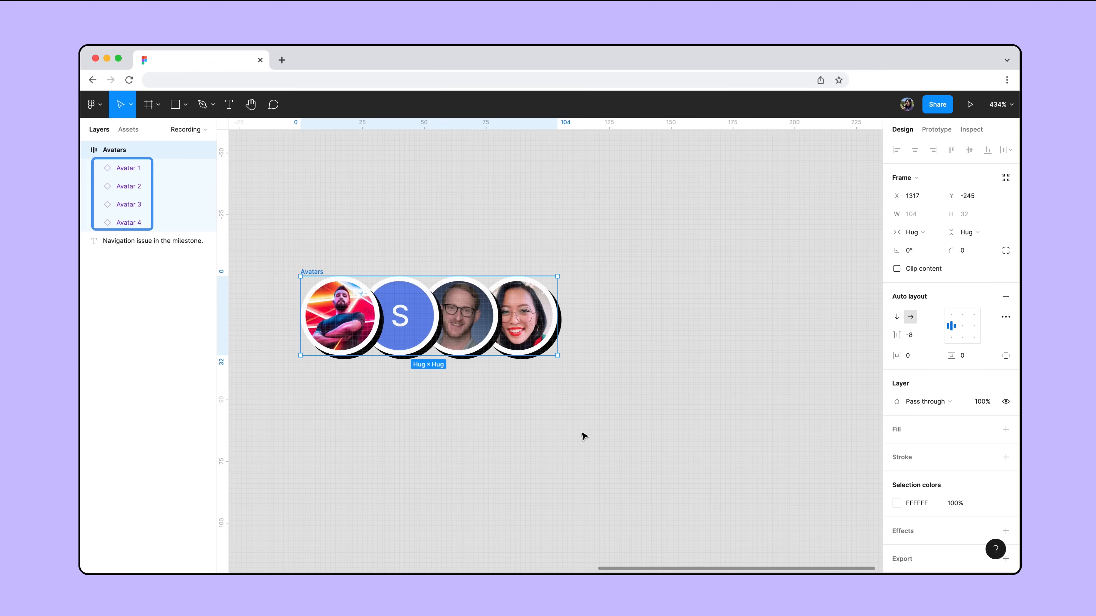
- Place an instance of the Icon - Countdown component on an empty canvas area beside the avatars
scroll(580, 433, "right", 5)
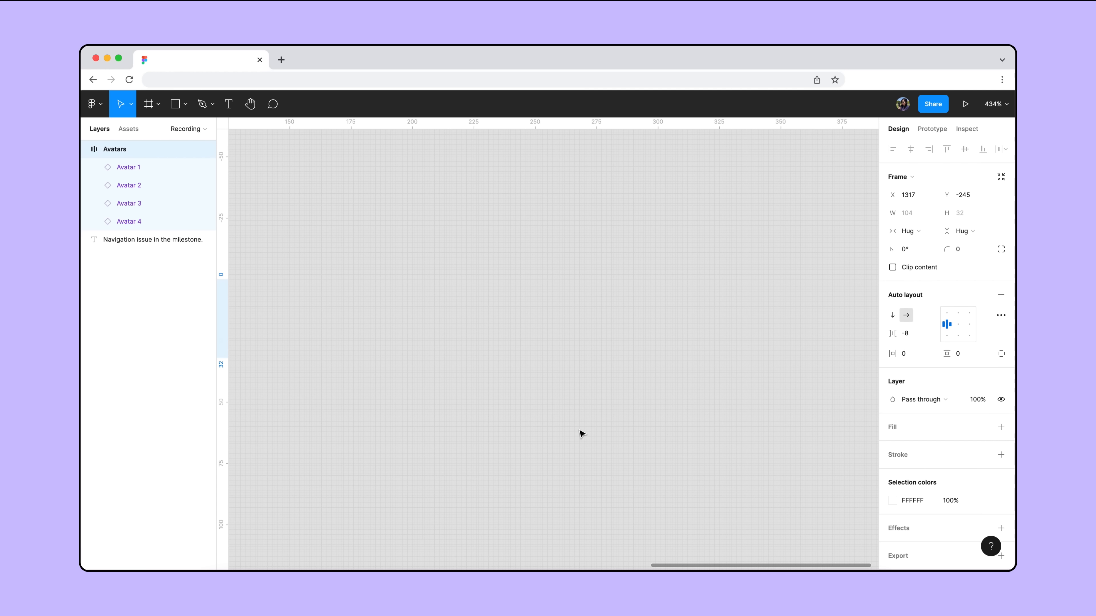
left_click(129, 130)
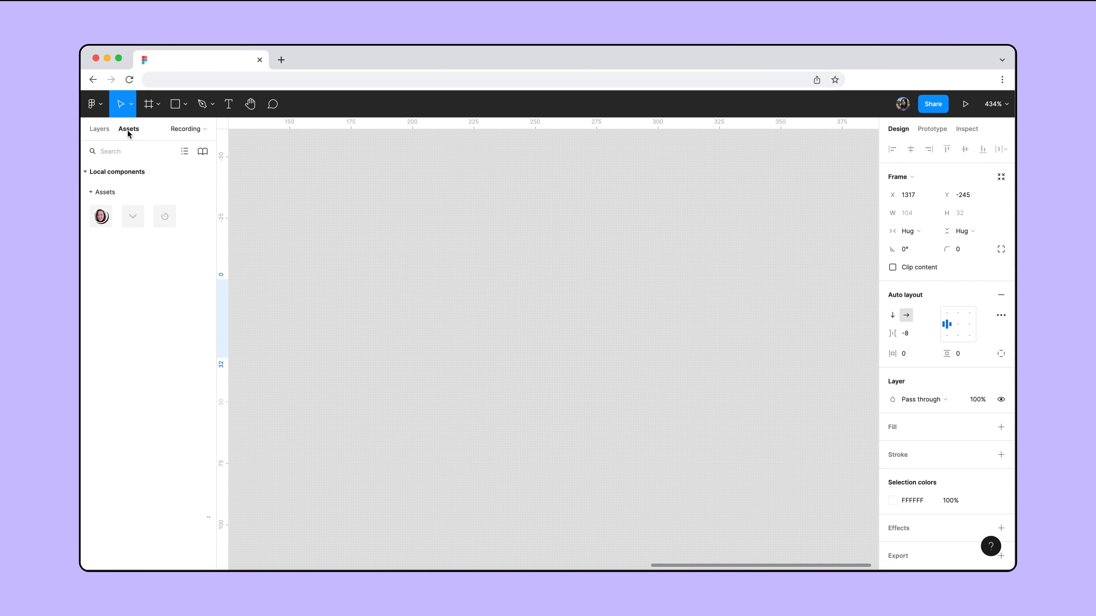
left_click_drag(165, 217, 325, 288)
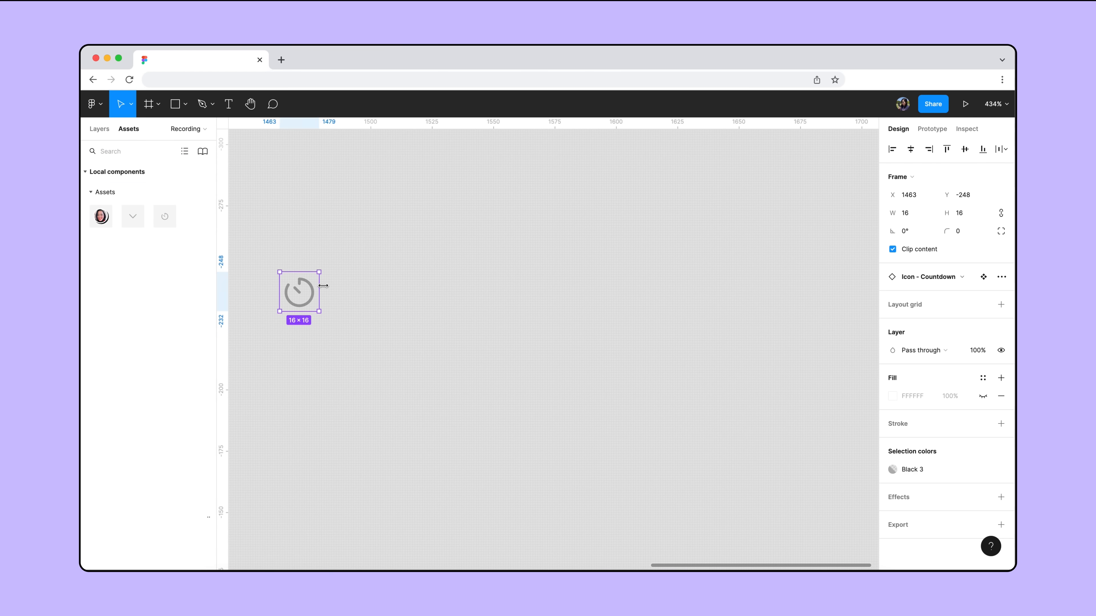
- Add a text layer reading "1 day" beside the countdown icon
left_click(228, 104)
left_click(358, 303)
type("1 day")
key("Escape")
- Set the "1 day" text to Medium weight with a font size of 16
left_click(897, 323)
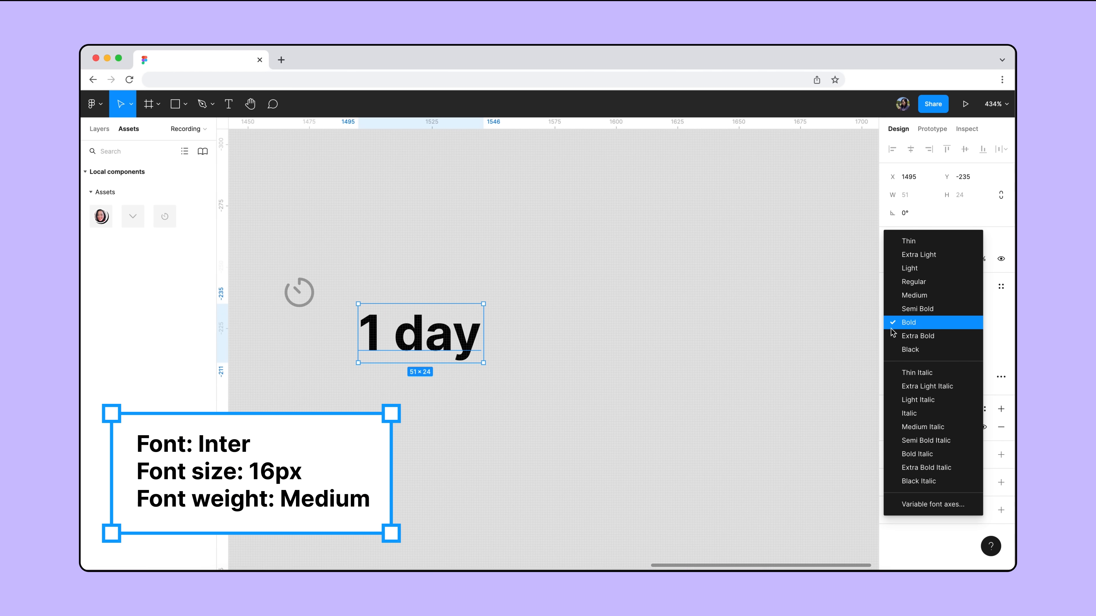
left_click(897, 298)
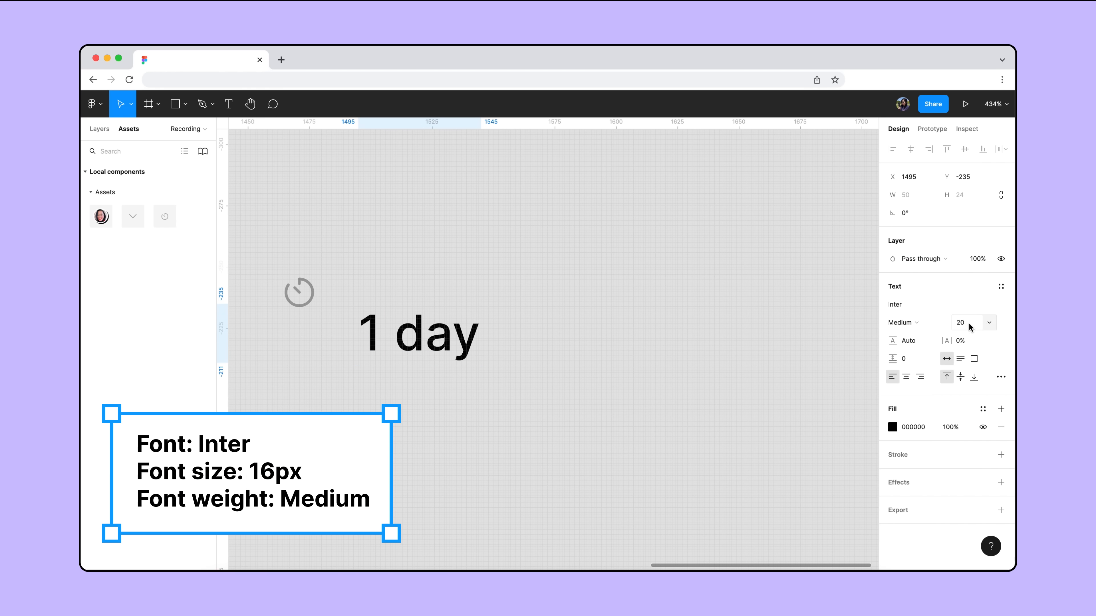
left_click(987, 322)
left_click(979, 309)
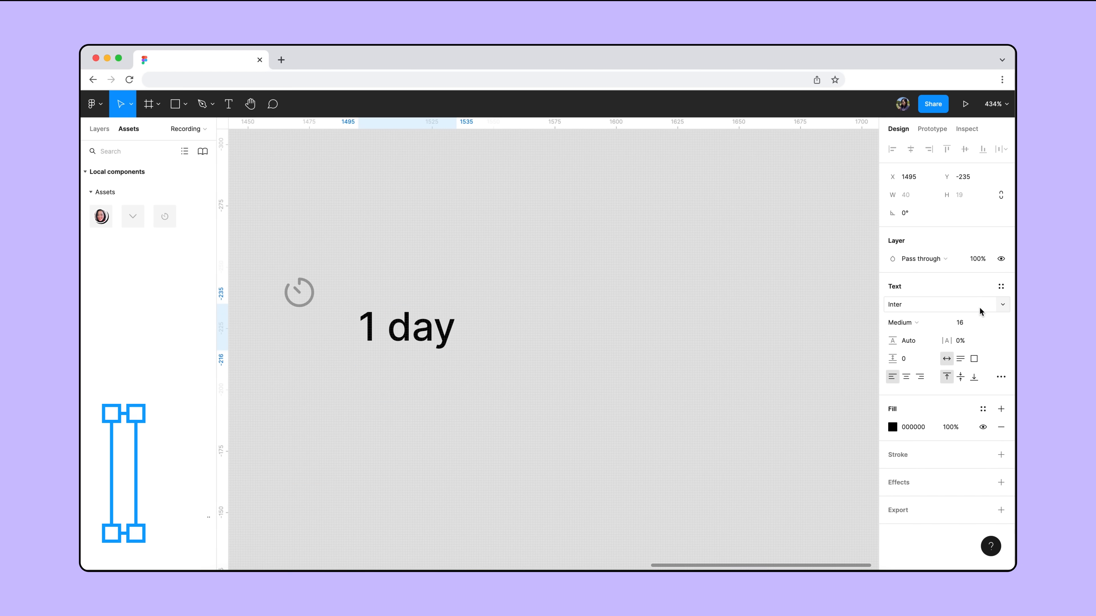
- Wrap the countdown icon and "1 day" text in an auto layout frame named Days
left_click_drag(433, 369, 267, 269)
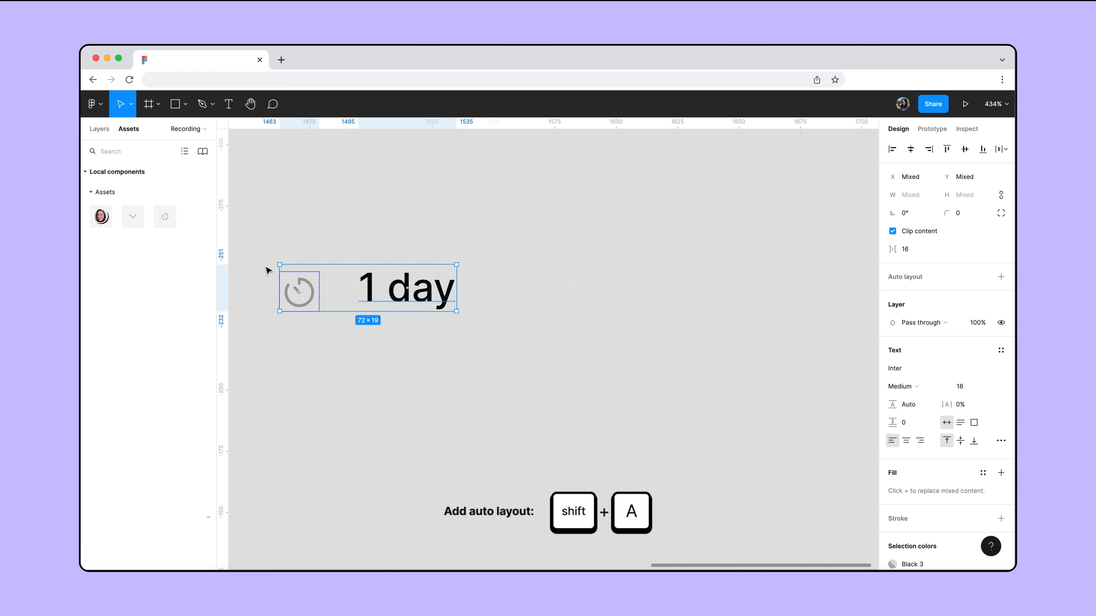
key("shift+a")
double_click(292, 260)
type("Days")
key("Return")
- Set the Days frame's item spacing to 8 and its alignment to left centre
left_click(909, 337)
type("8")
key("Return")
left_click(946, 324)
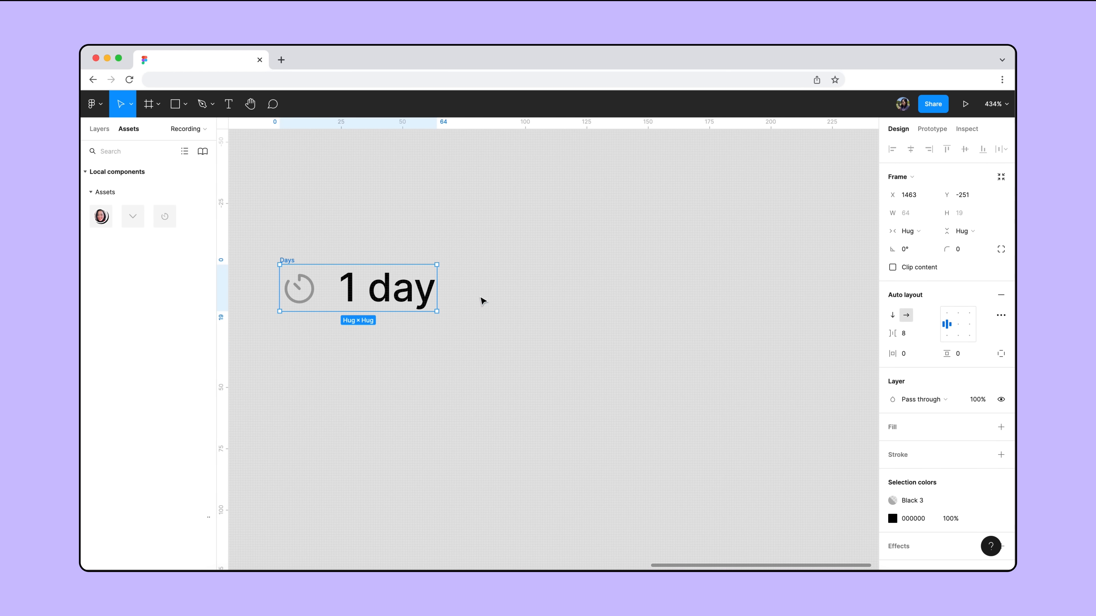
- Add two horizontal ruler guides across the Days frame, at the top and baseline of the "1 day" text
key("shift+2")
left_click_drag(527, 123, 519, 395)
left_click_drag(535, 120, 535, 285)
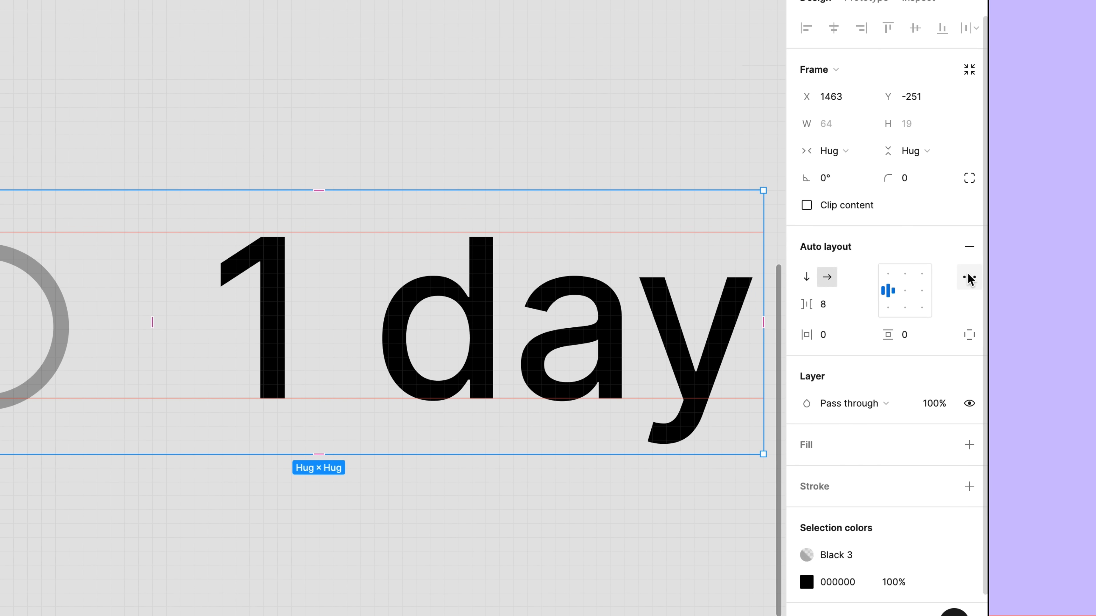
- Turn on text baseline alignment in the Days frame's advanced layout settings
left_click(968, 278)
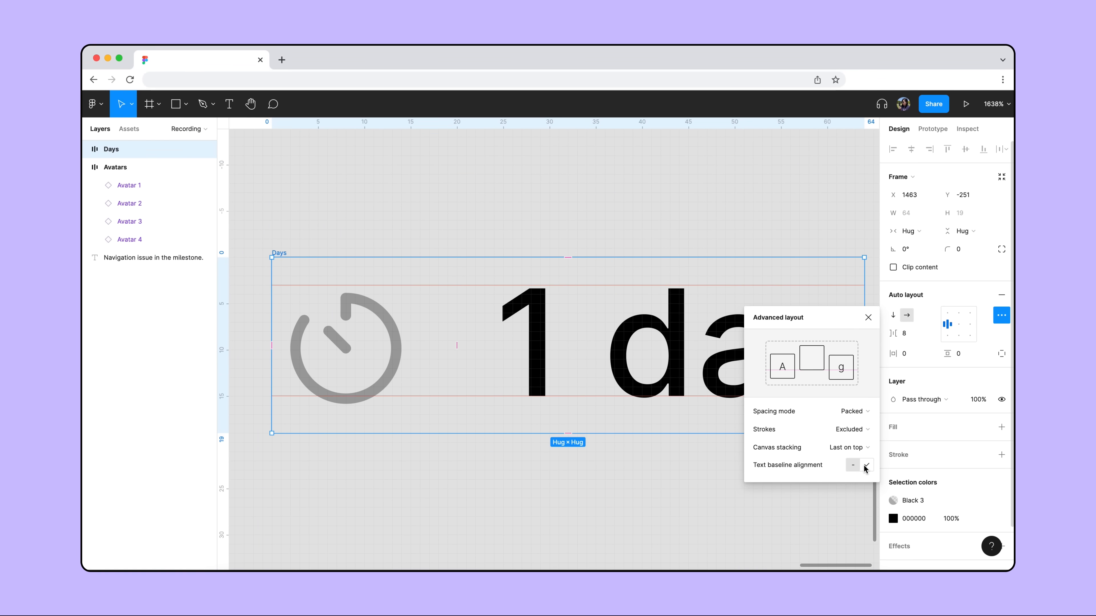
left_click(787, 495)
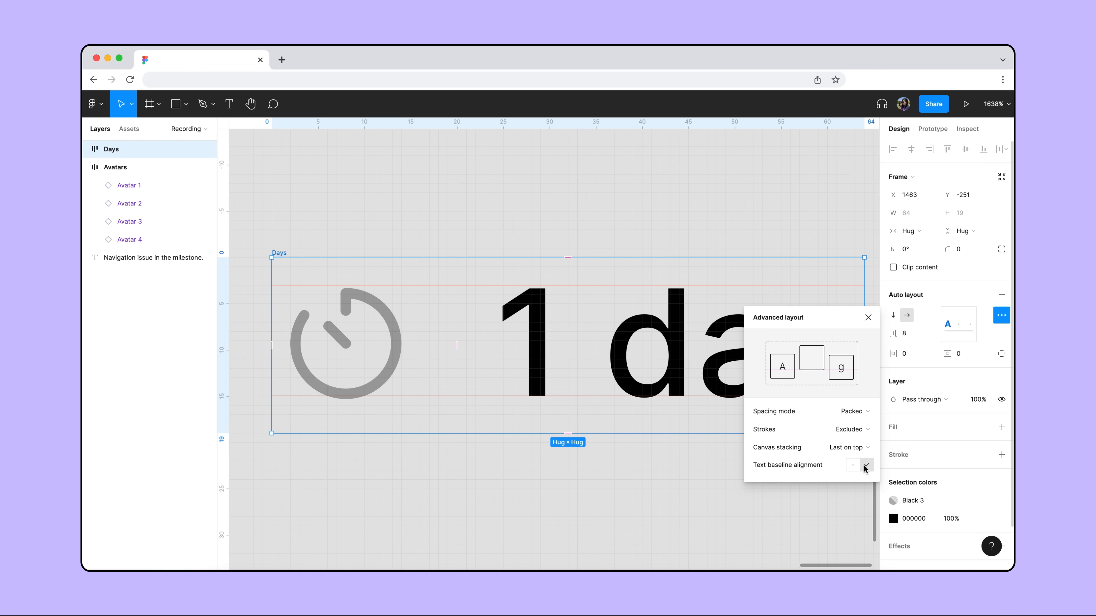
left_click(708, 513)
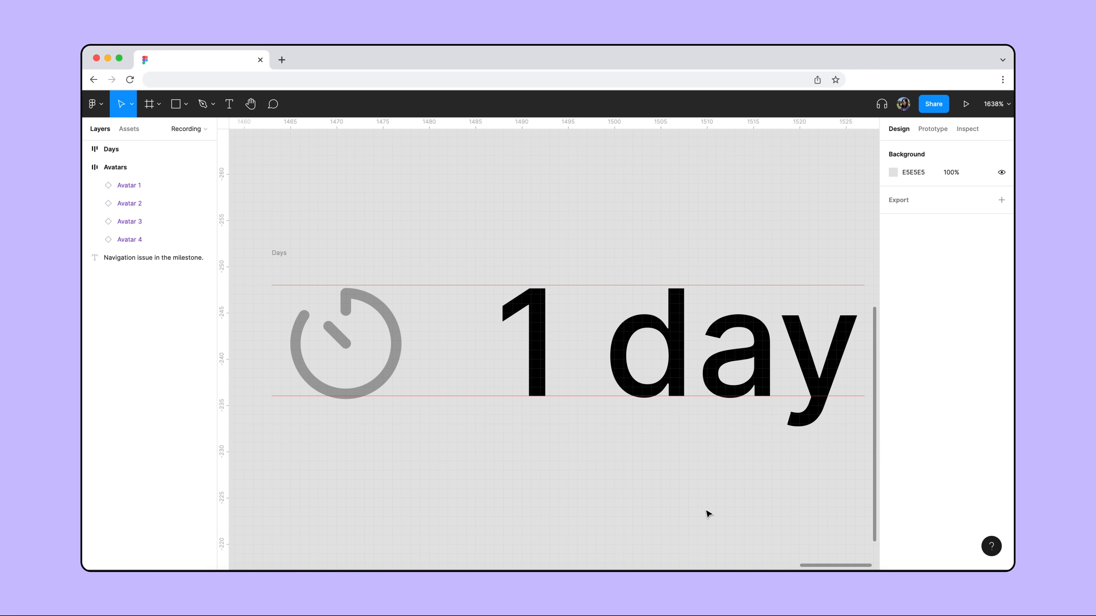
- Place an instance of the Collapse chevron component on the canvas above the avatars
key("shift+1")
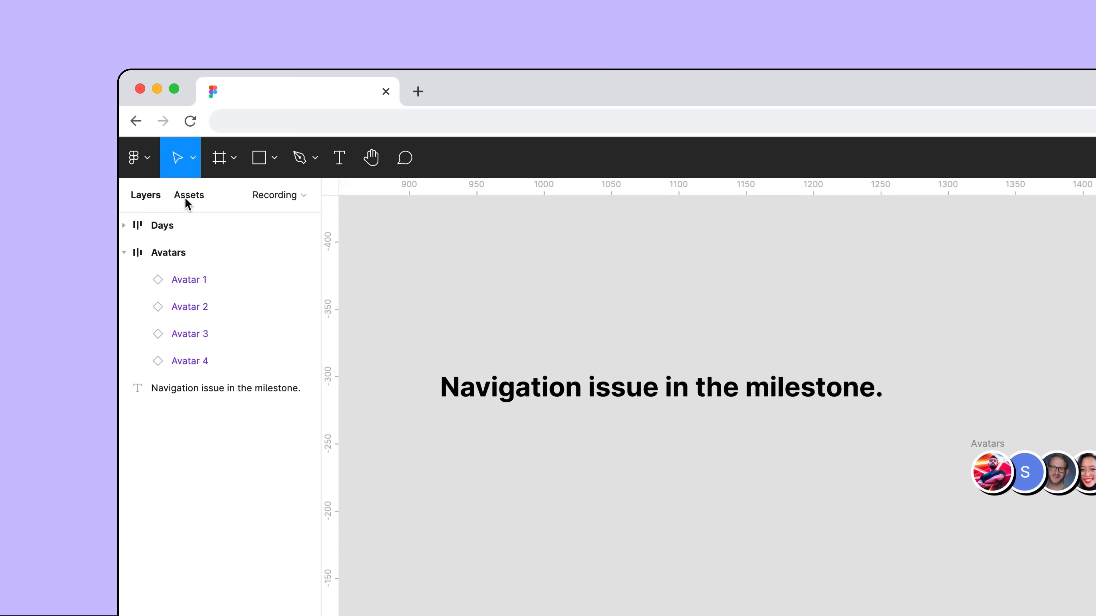
left_click(185, 198)
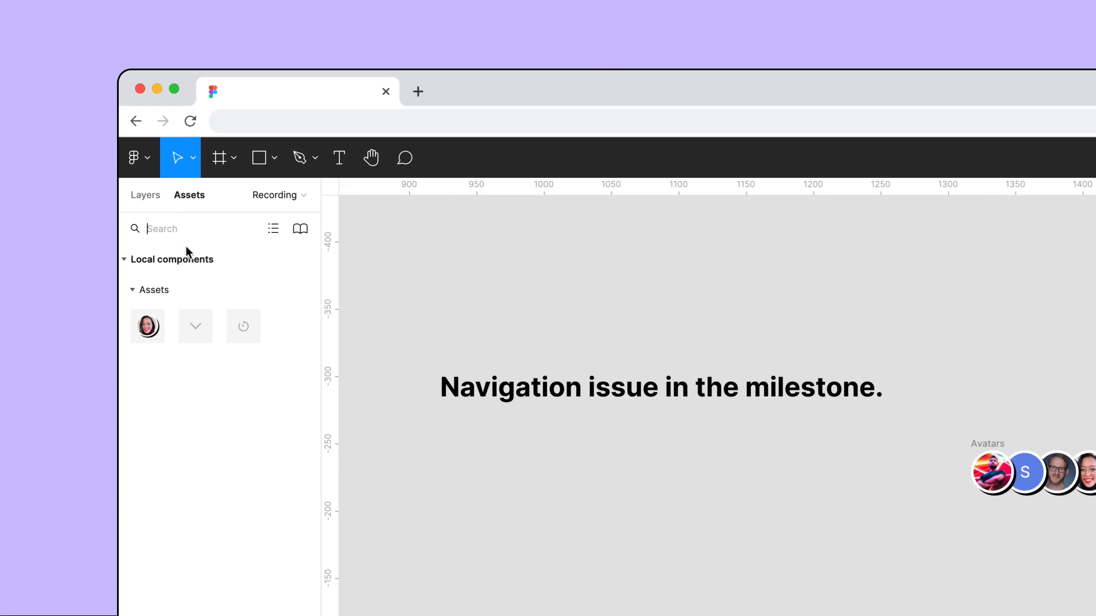
left_click_drag(197, 330, 1003, 343)
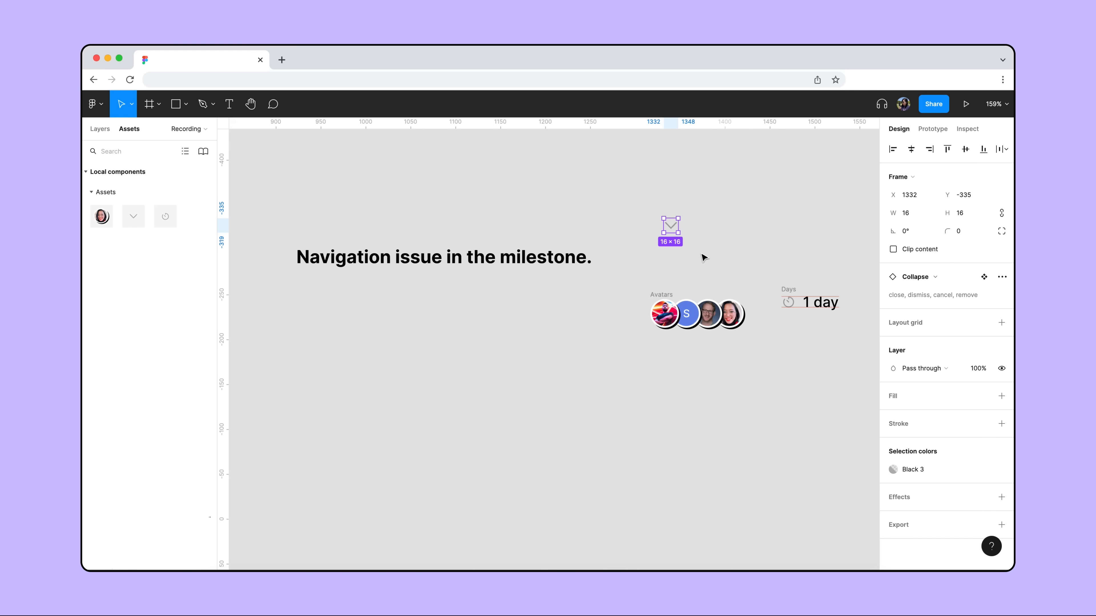
- Place the Avatars and Days frames side by side below the title and wrap them in an auto layout frame named Footer
left_click_drag(672, 313, 404, 347)
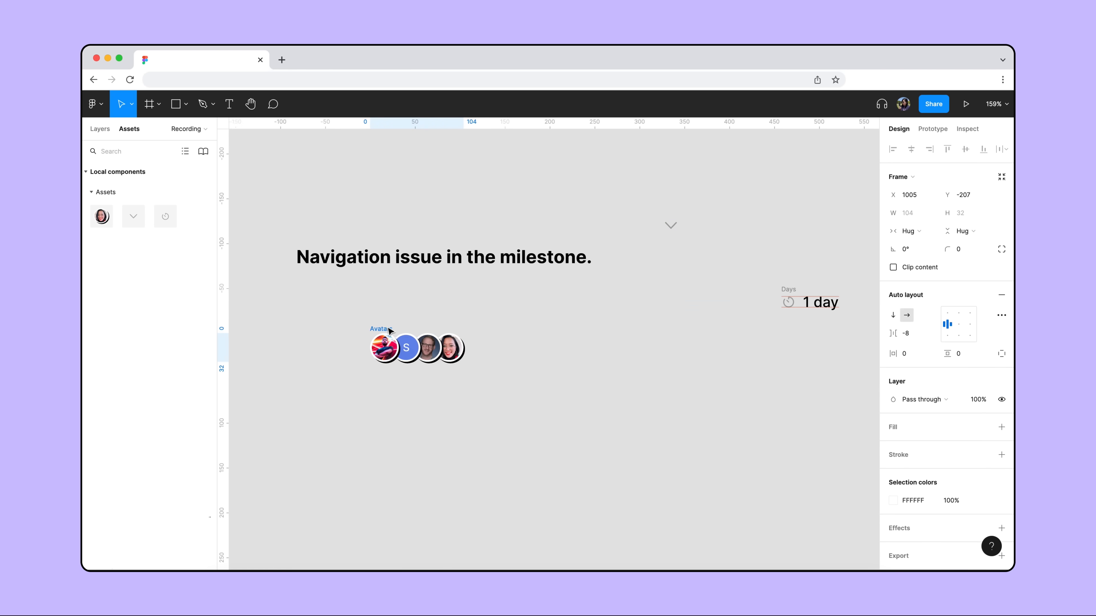
left_click_drag(783, 302, 533, 348)
left_click_drag(626, 397, 394, 336)
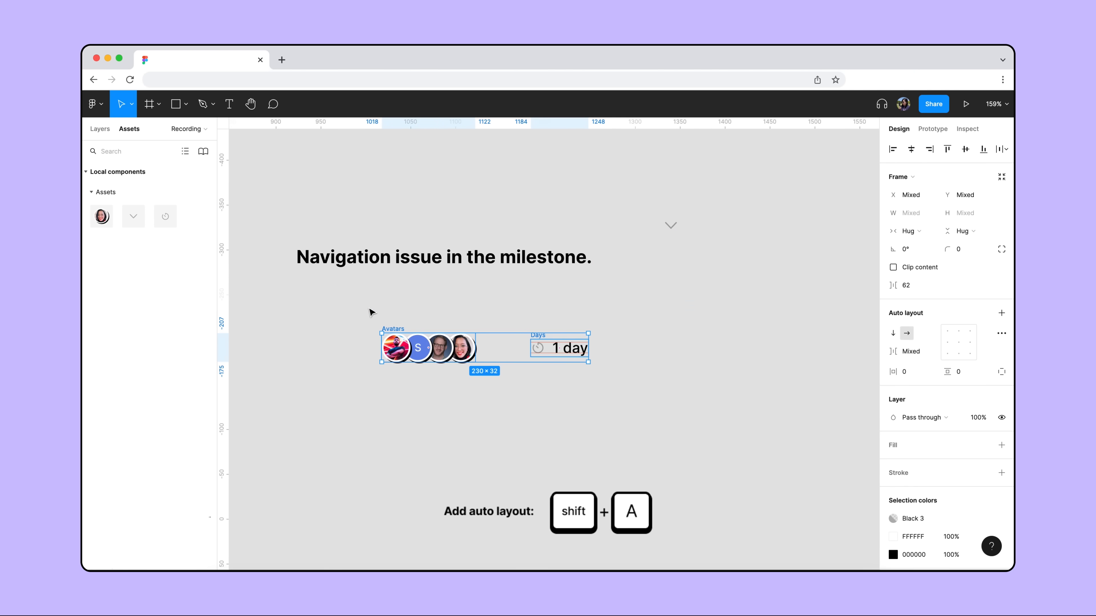
key("shift+a")
type("Footer")
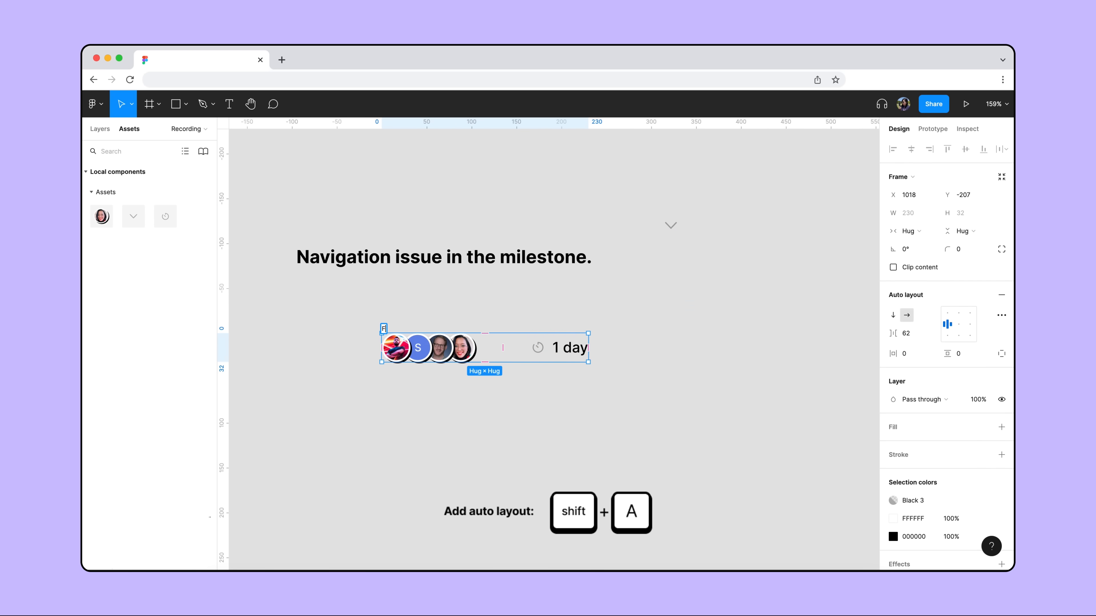
key("Return")
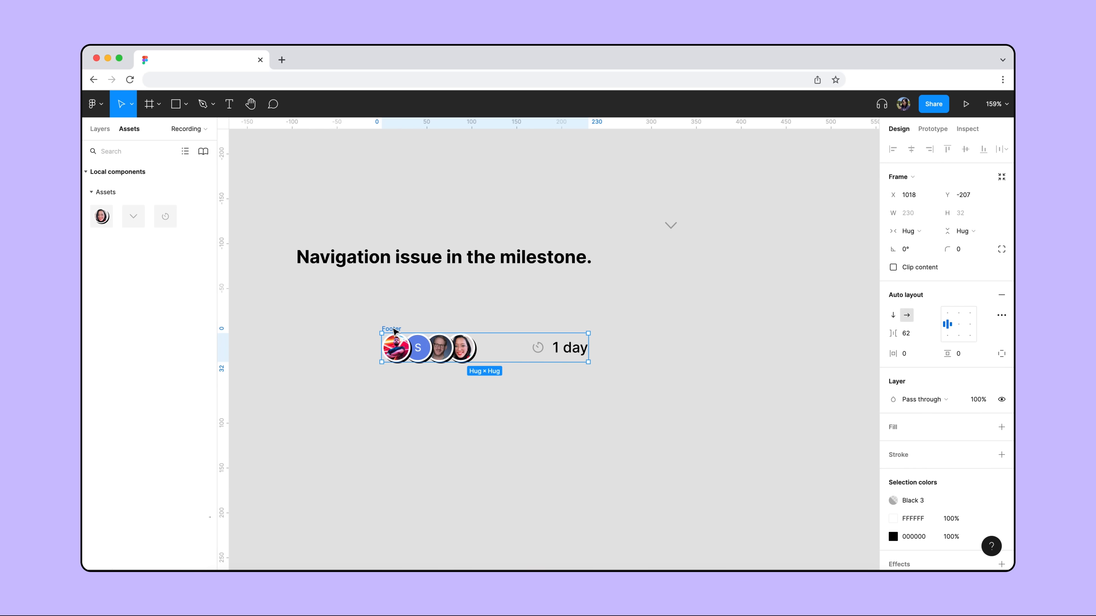
- Align the Footer with the title's left edge and wrap both in a vertical auto layout frame
left_click_drag(393, 332, 309, 341)
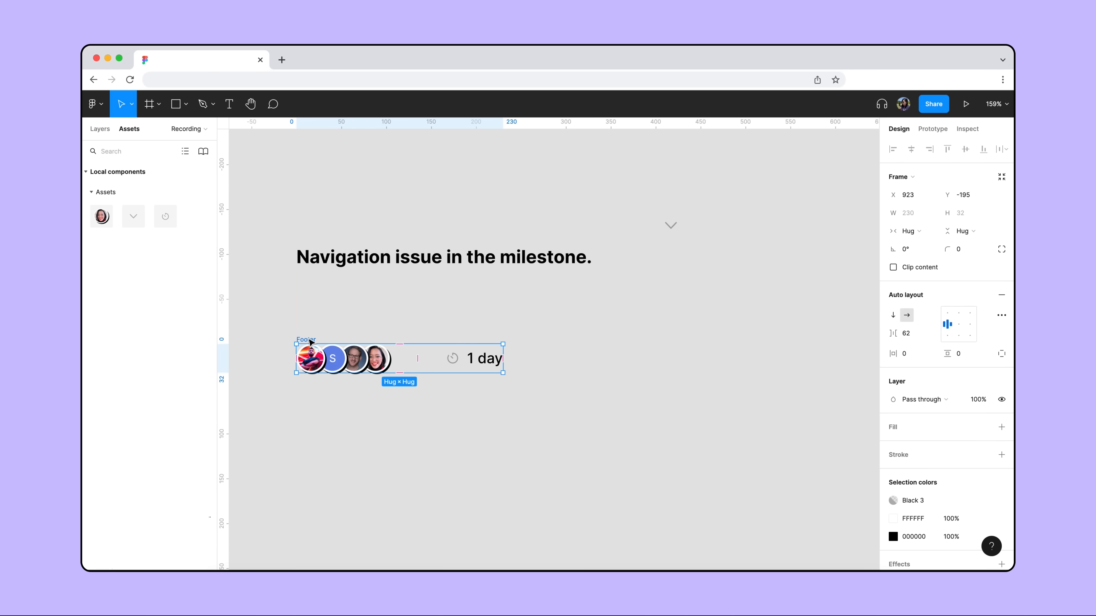
left_click(318, 259, "shift")
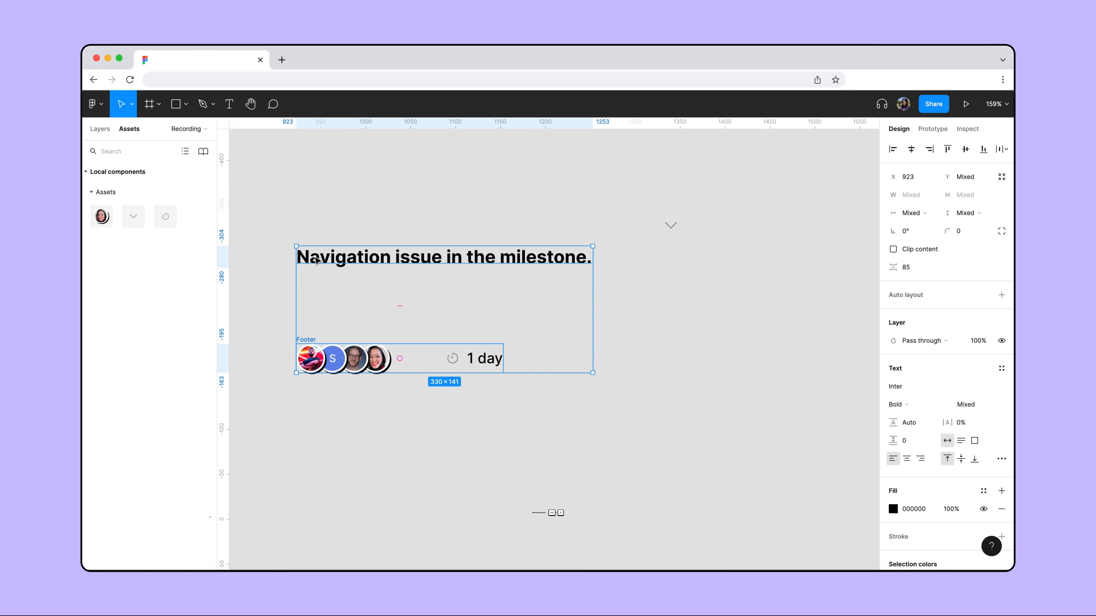
key("shift+a")
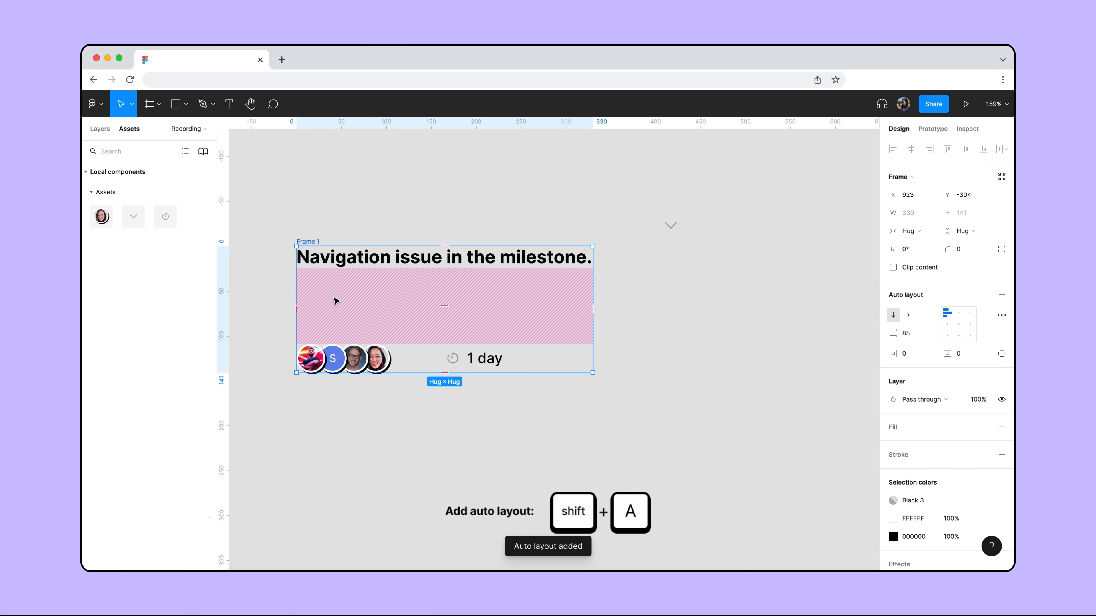
- Set the horizontal resizing of the title text and the Footer to Fill container
key("Return")
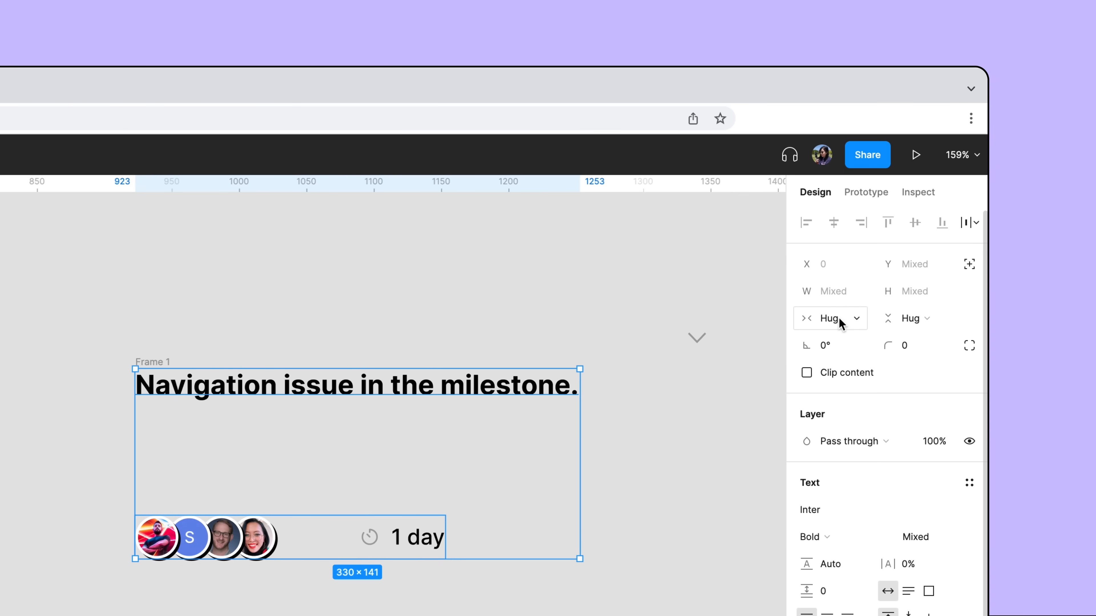
left_click(840, 320)
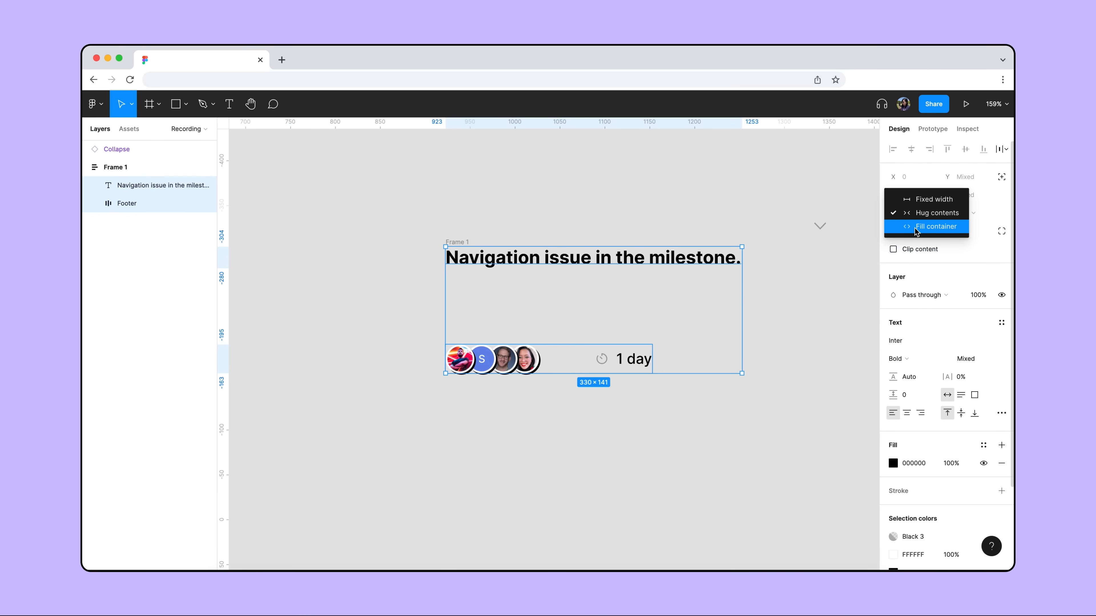
left_click(916, 228)
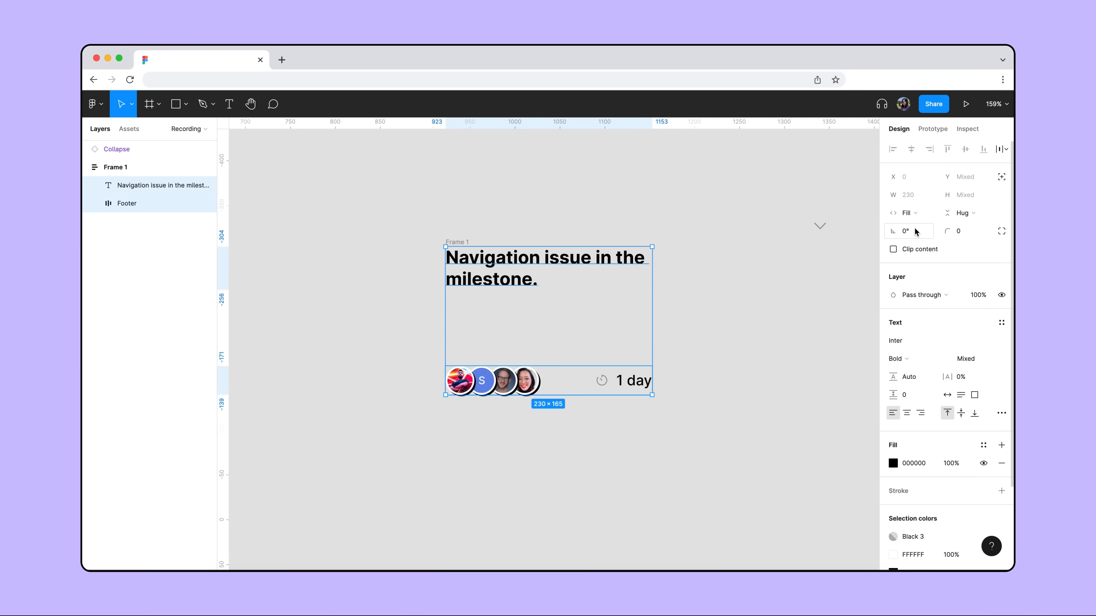
- Give the outer frame holding the title and Footer a white FFFFFF fill
left_click(463, 242)
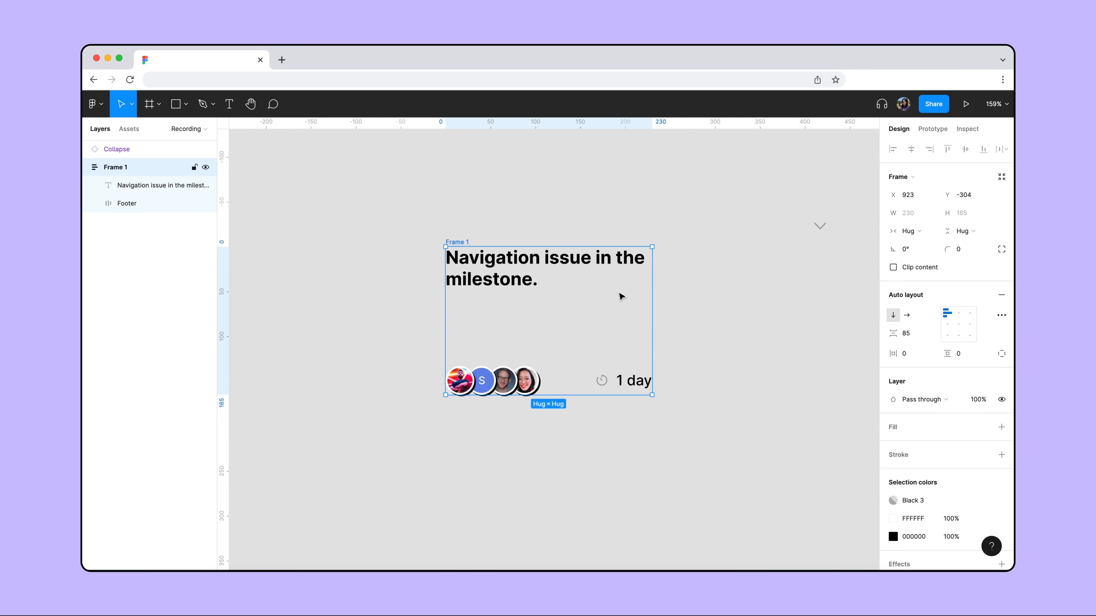
left_click(913, 422)
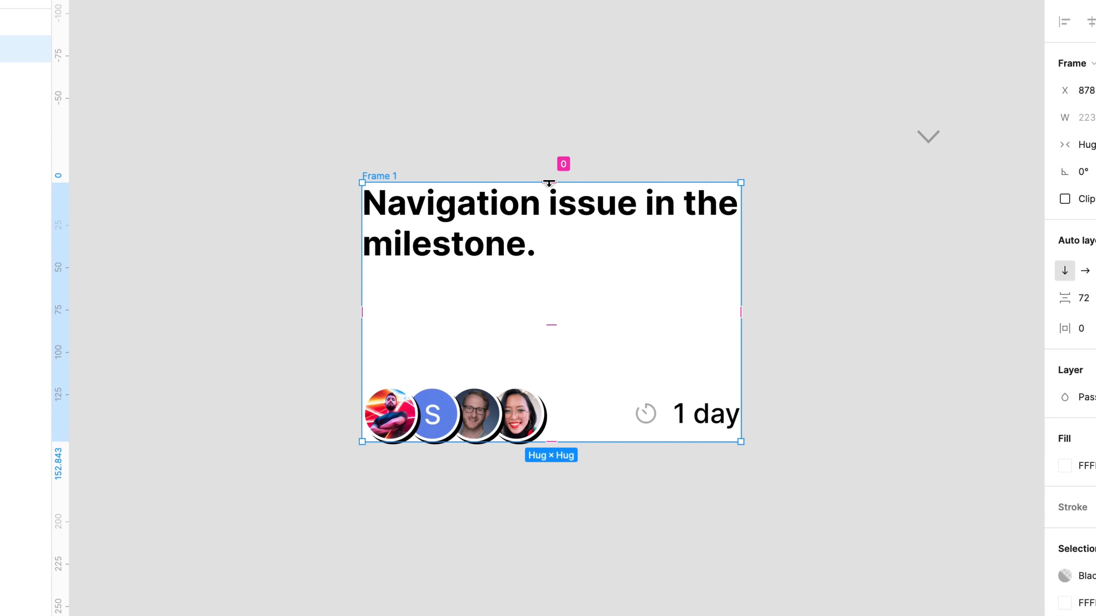
- Try a top padding of about 45 and a right padding of about 60 on the outer frame, undoing each change
left_click_drag(549, 183, 557, 260)
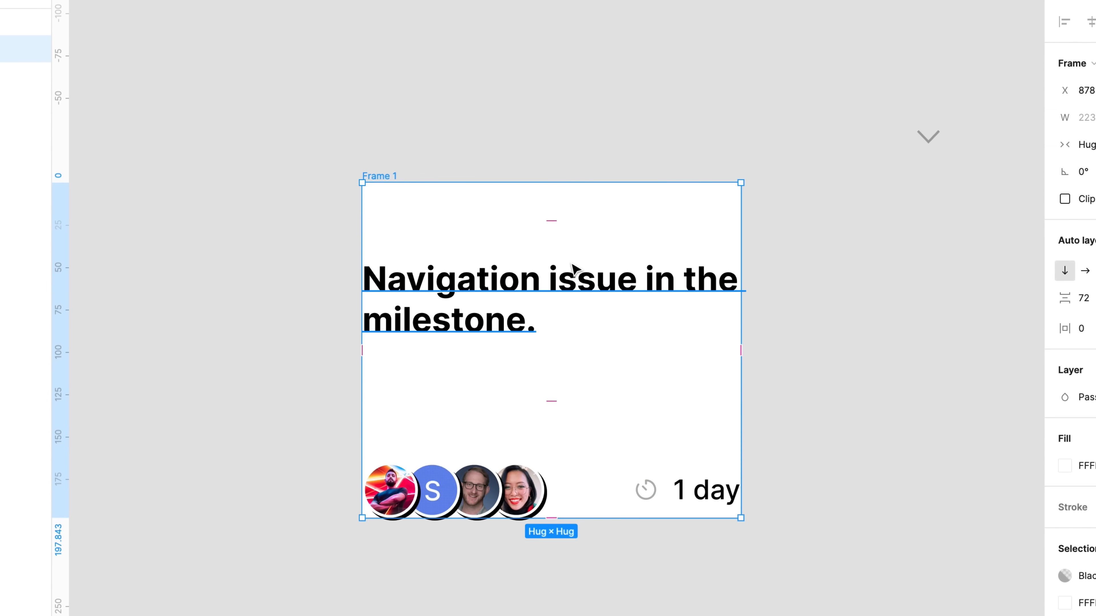
key("ctrl+z")
left_click_drag(740, 306, 839, 318)
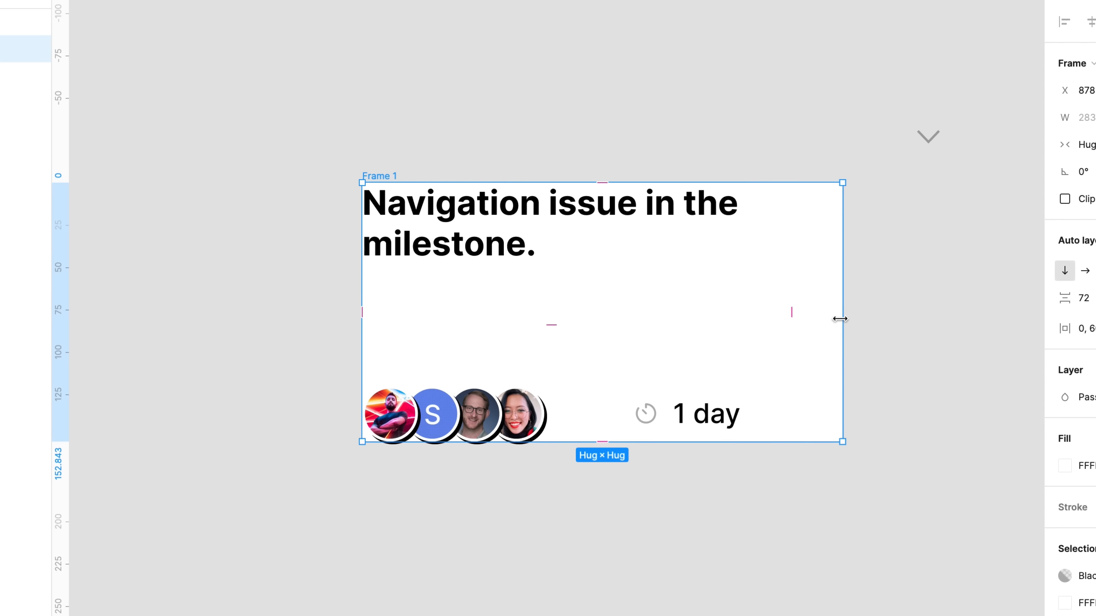
key("ctrl+z")
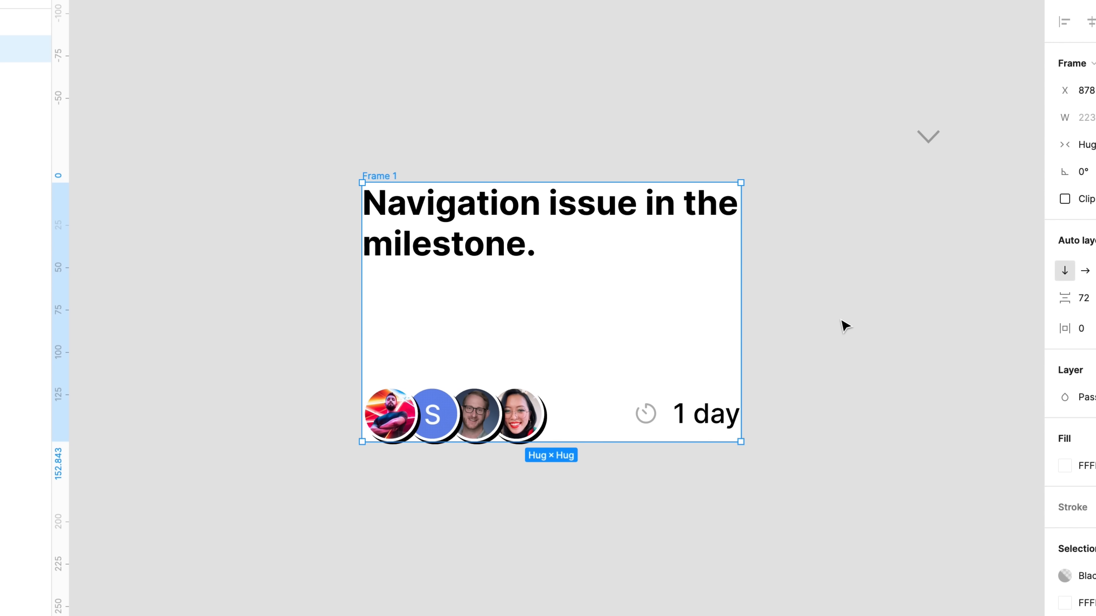
- Try a top padding of 16 on the outer frame directly on the canvas and undo it
left_click(550, 186)
type("16")
key("Return")
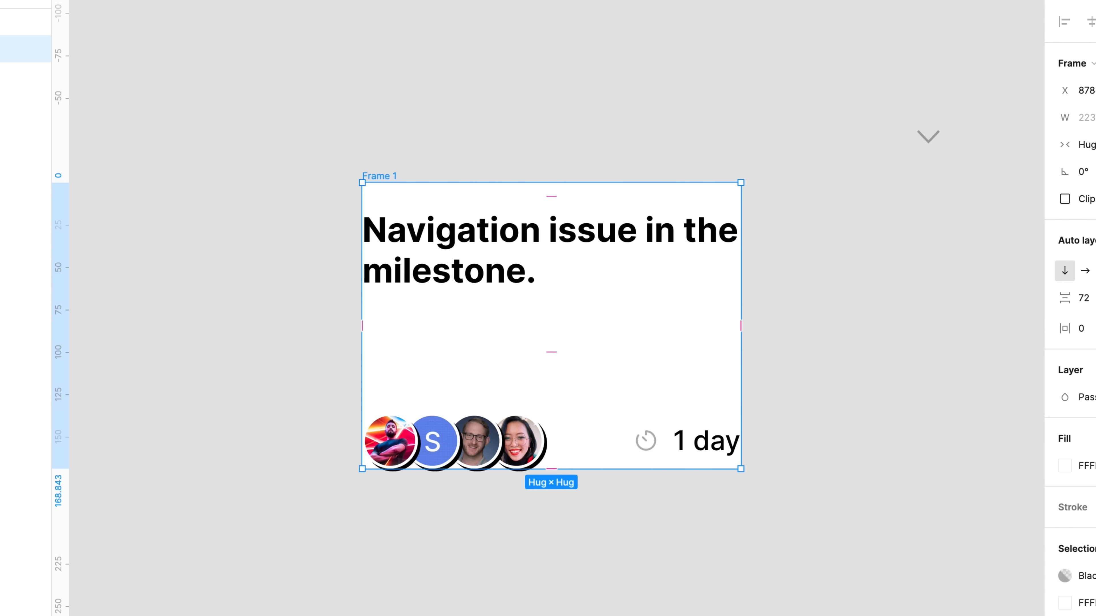
key("ctrl+z")
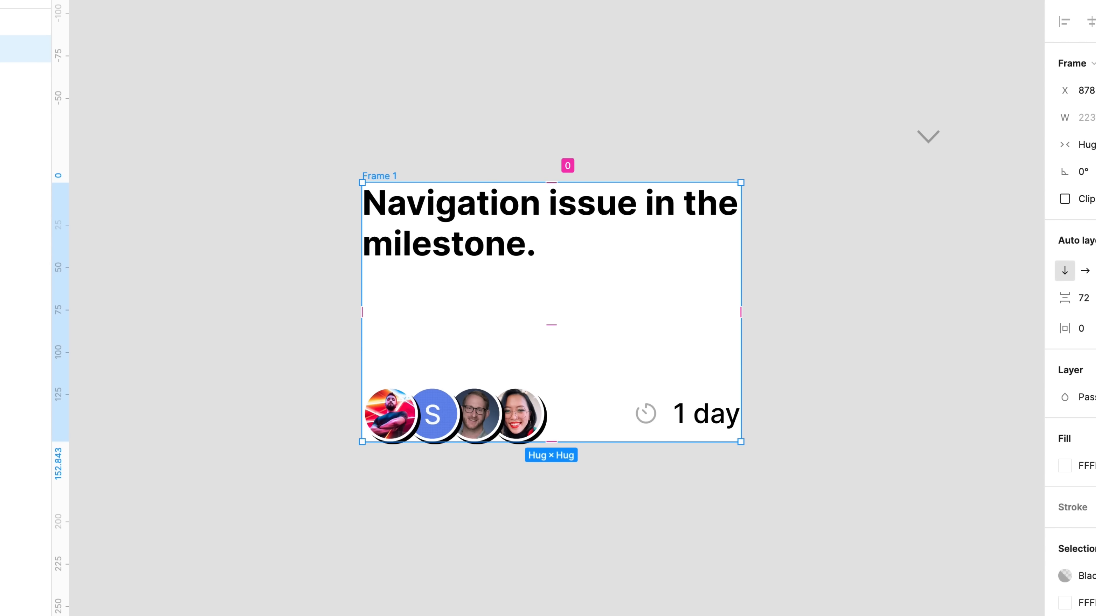
- Set the spacing between the title and Footer to 32 and the outer frame's padding to 24 on all sides
left_click(550, 318)
type("32")
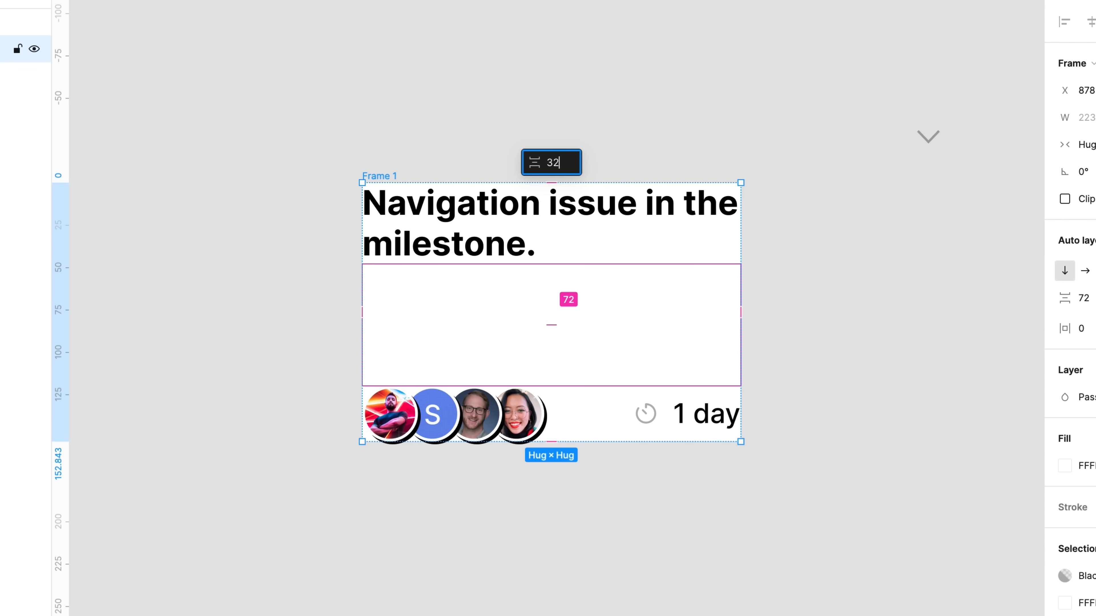
key("Return")
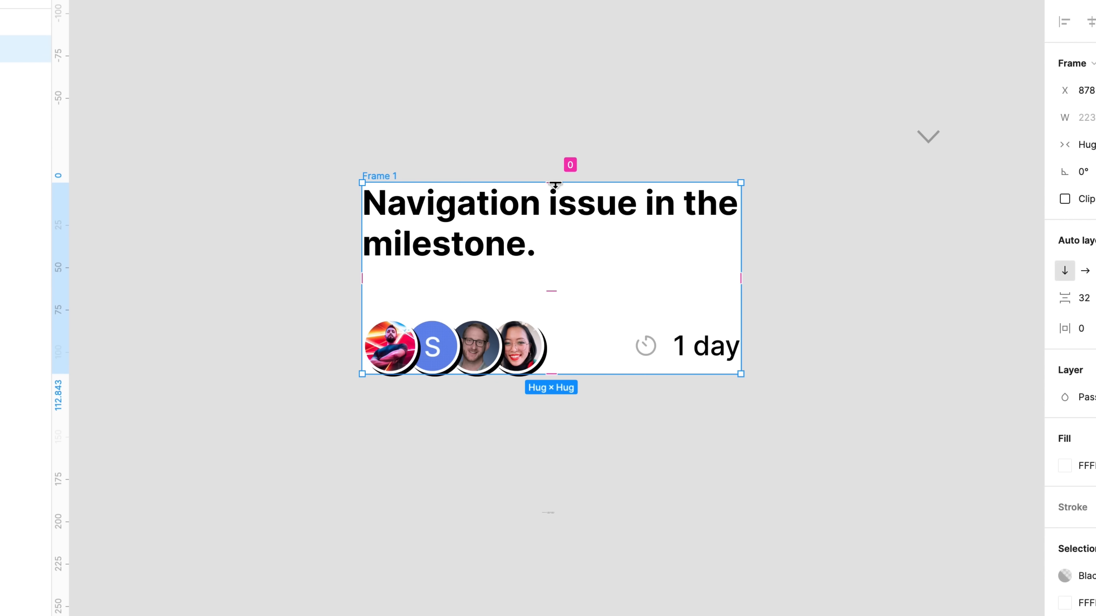
key("shift+alt")
left_click_drag(554, 185, 579, 223)
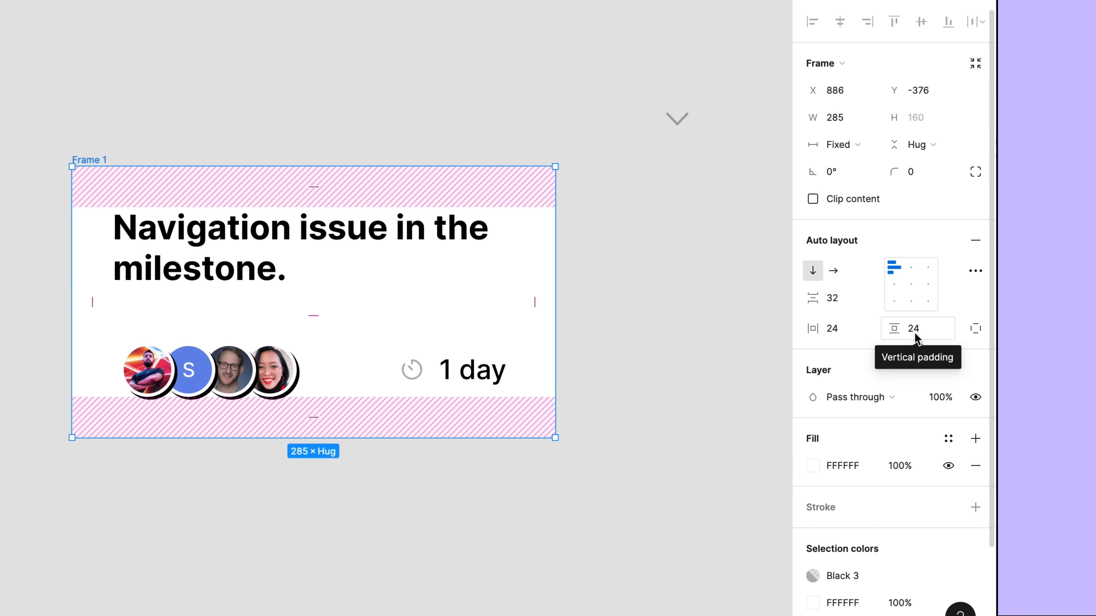
- Try a horizontal padding of "12, 0", undo it, and briefly show the individual padding values for each side
left_click(843, 330)
type("12, 0")
key("Return")
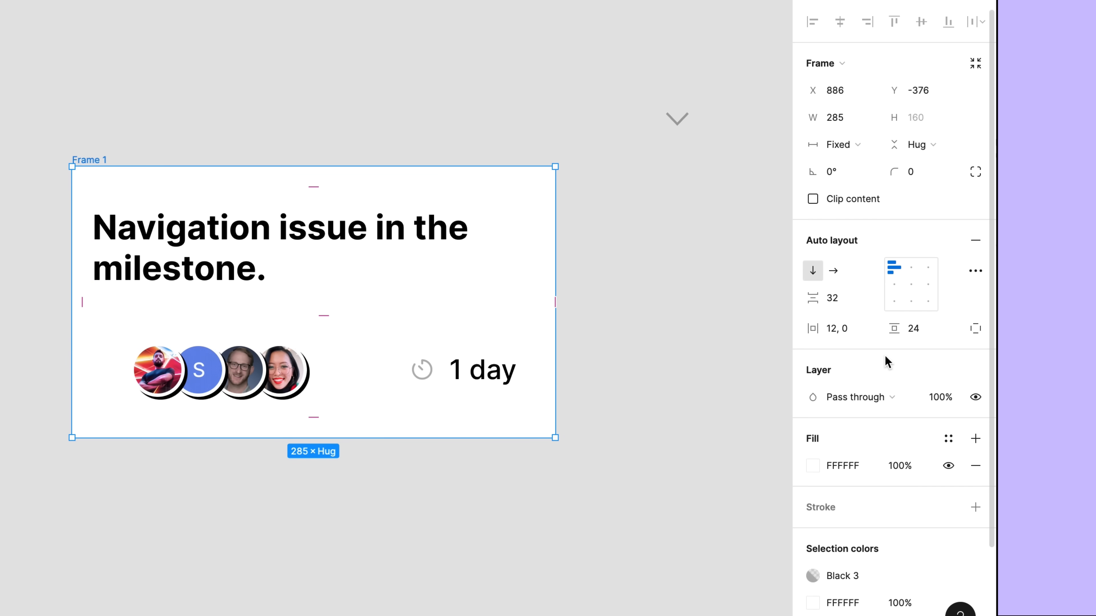
key("super+z")
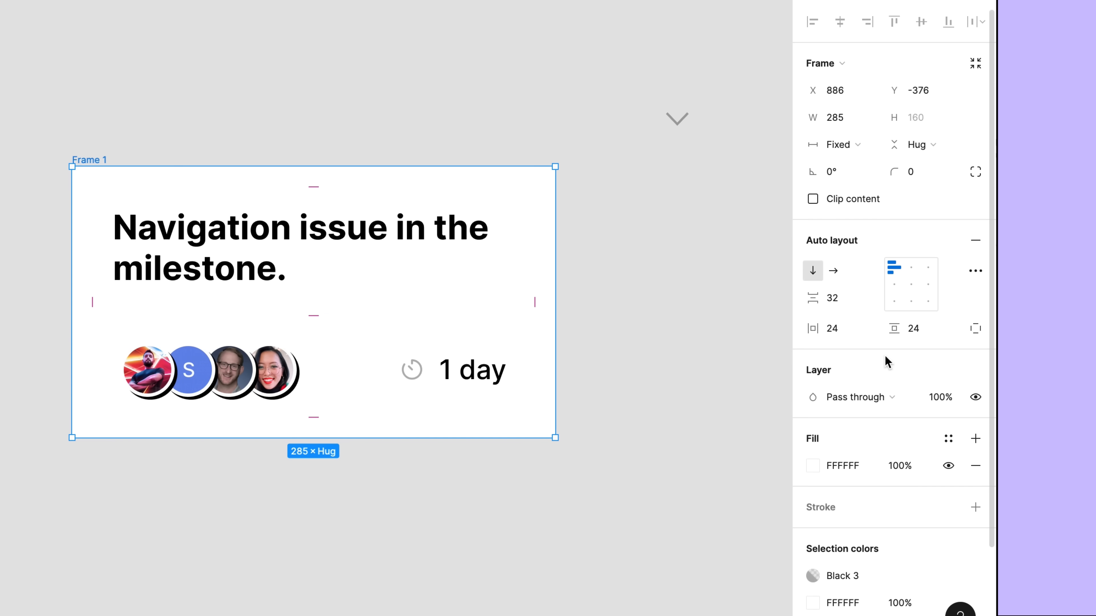
left_click(969, 334)
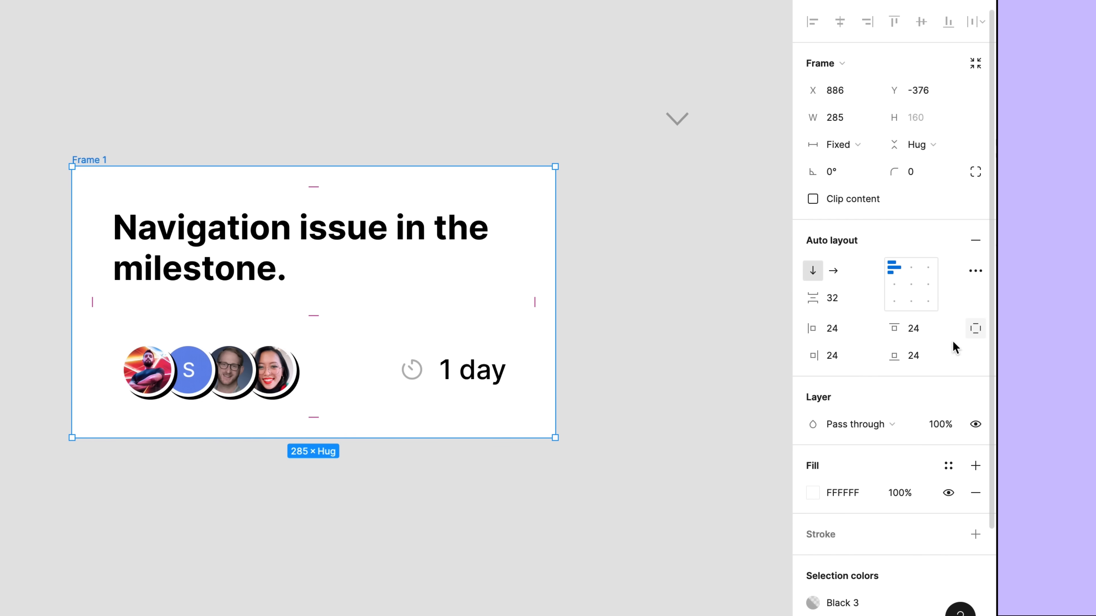
left_click(968, 331)
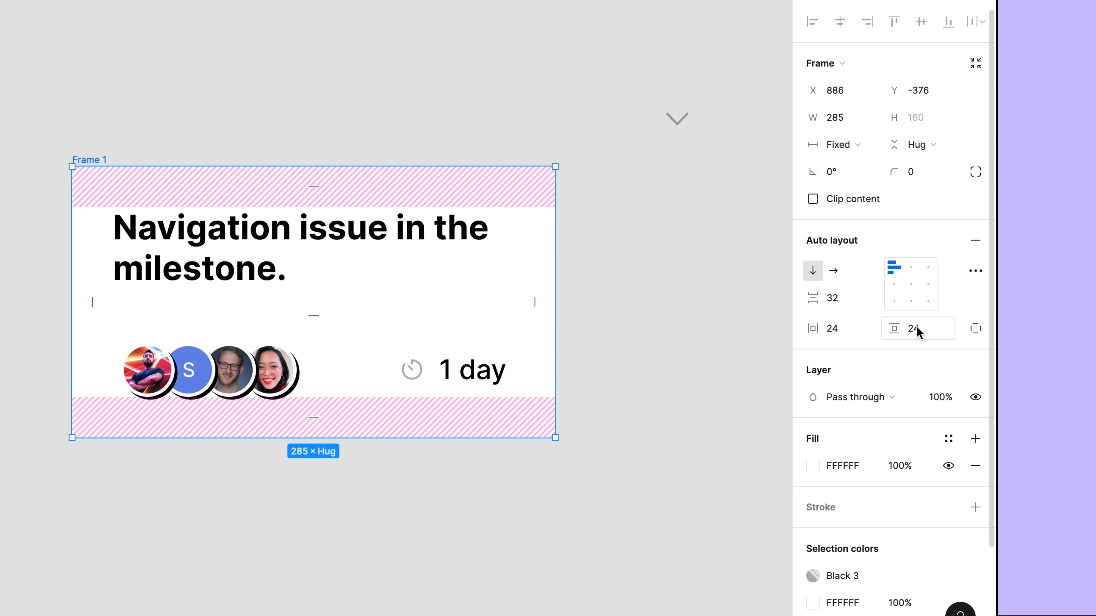
- Set the outer frame's padding on all sides at once to 16
left_click(907, 327, "ctrl")
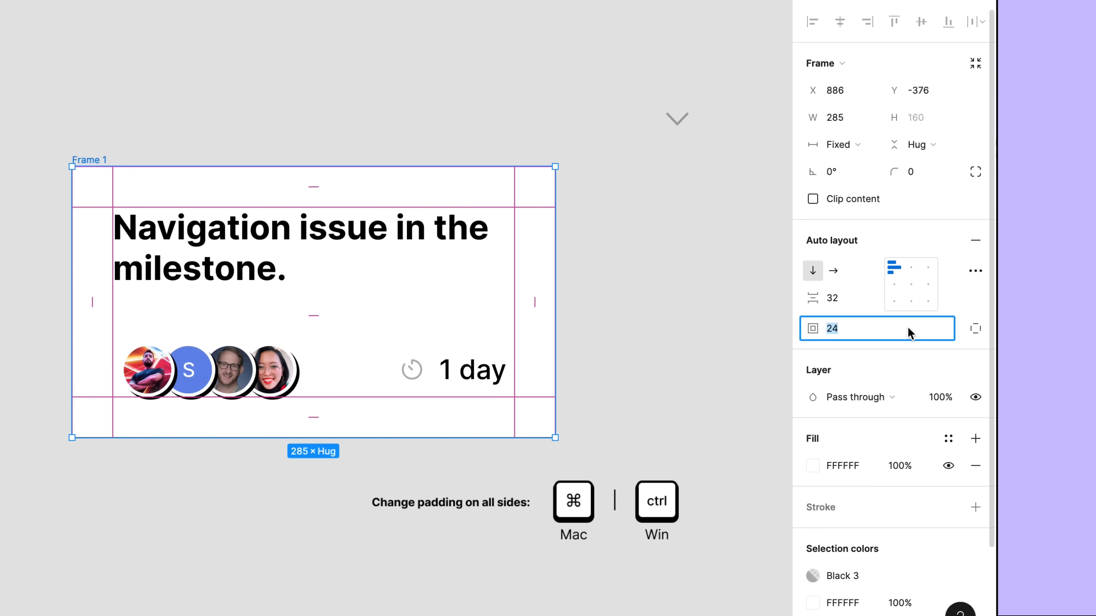
type("16")
key("Escape")
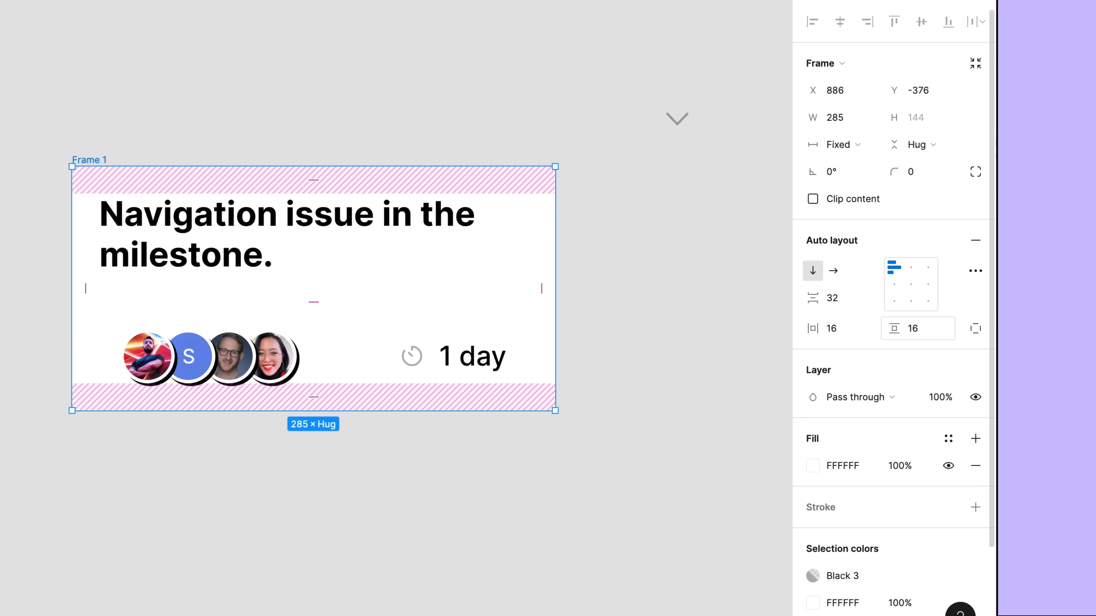
- Set the outer frame's top, right, bottom and left padding to 8, 16, 24 and 32 in one entry
left_click(840, 328, "ctrl")
type("8,16,24,32")
key("Return")
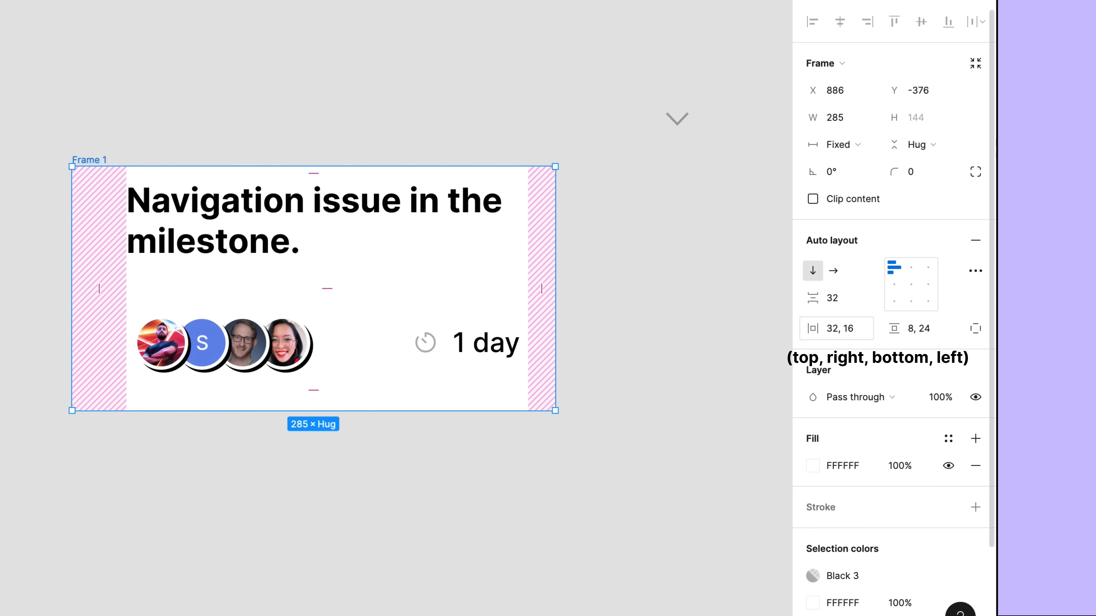
- Set the outer frame's padding on all sides at once to 24 directly on the canvas
left_click(315, 175, "alt+shift")
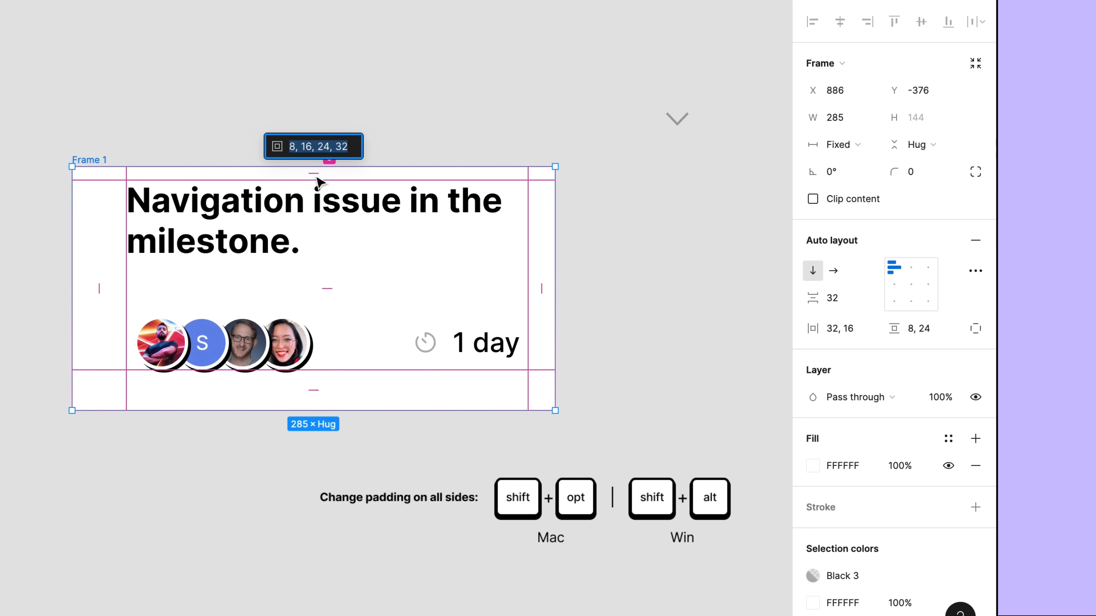
type("24")
key("Return")
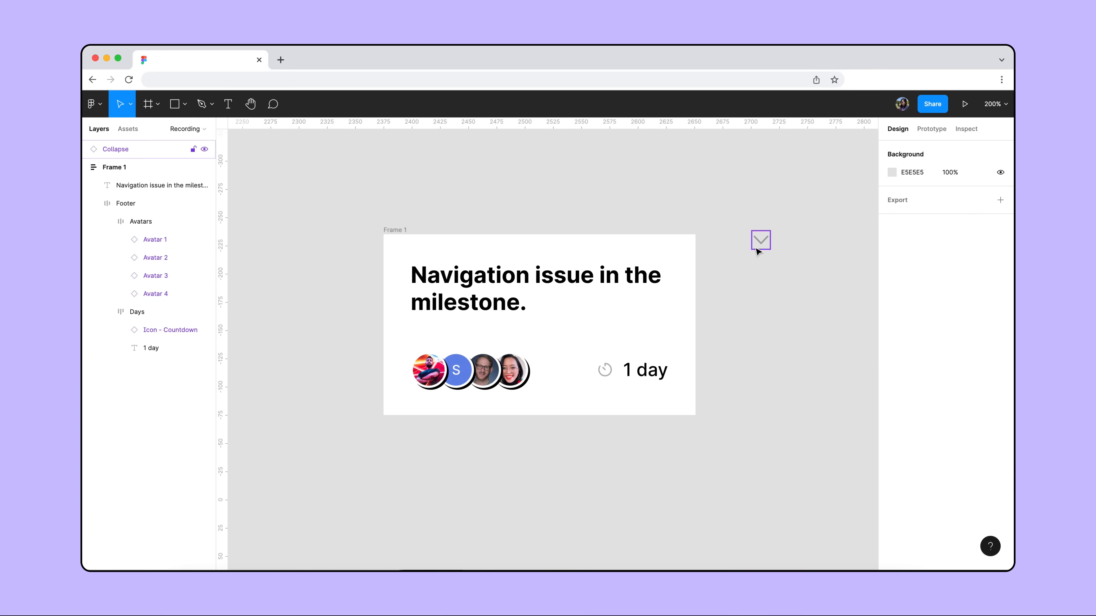
- Bring the Collapse icon into the card, give it an absolute position, and place it at X 236, Y 24
left_click_drag(758, 252, 548, 264)
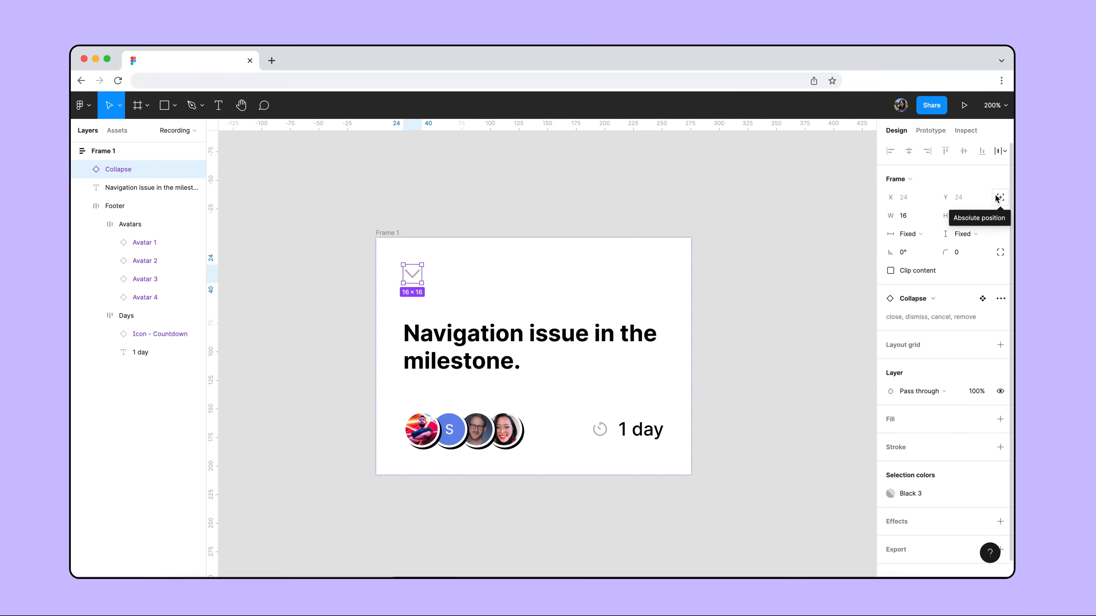
left_click(991, 295)
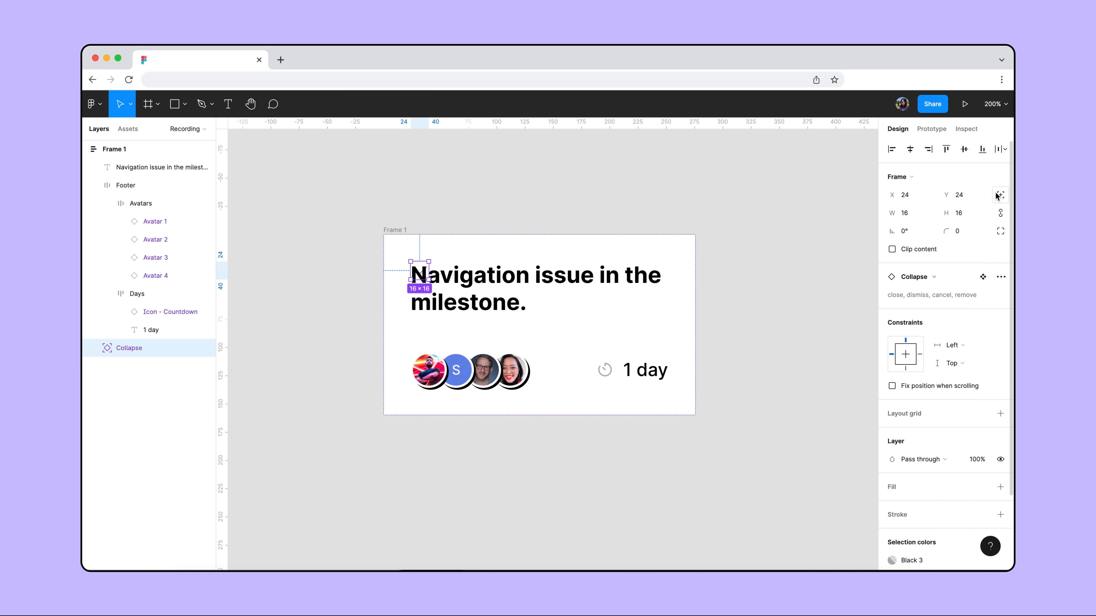
left_click_drag(425, 278, 665, 279)
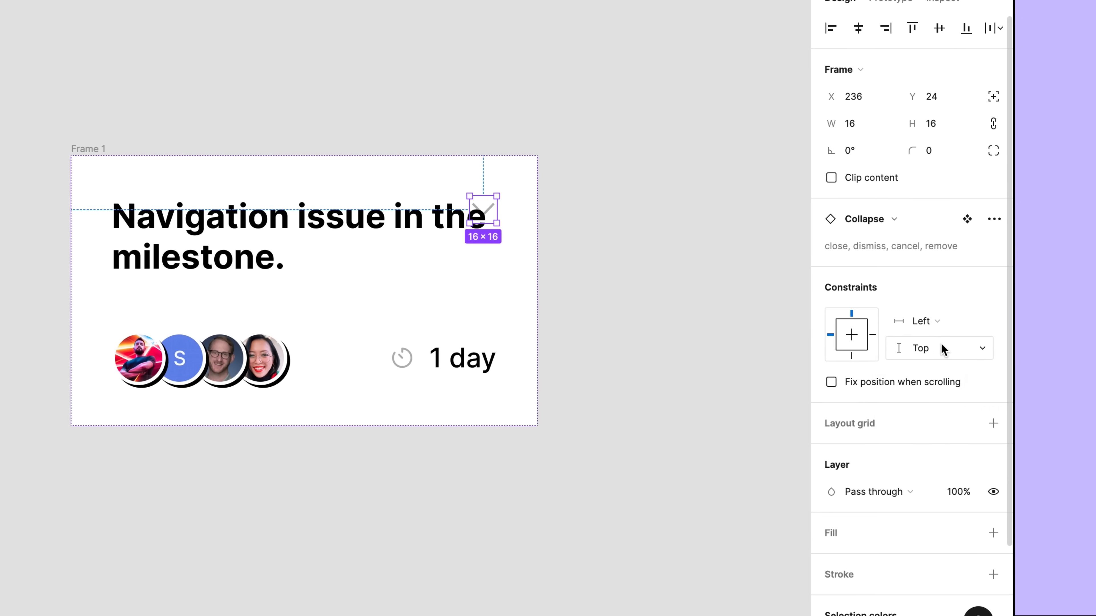
- Set the Collapse icon's constraints to Right and Top
left_click(943, 348)
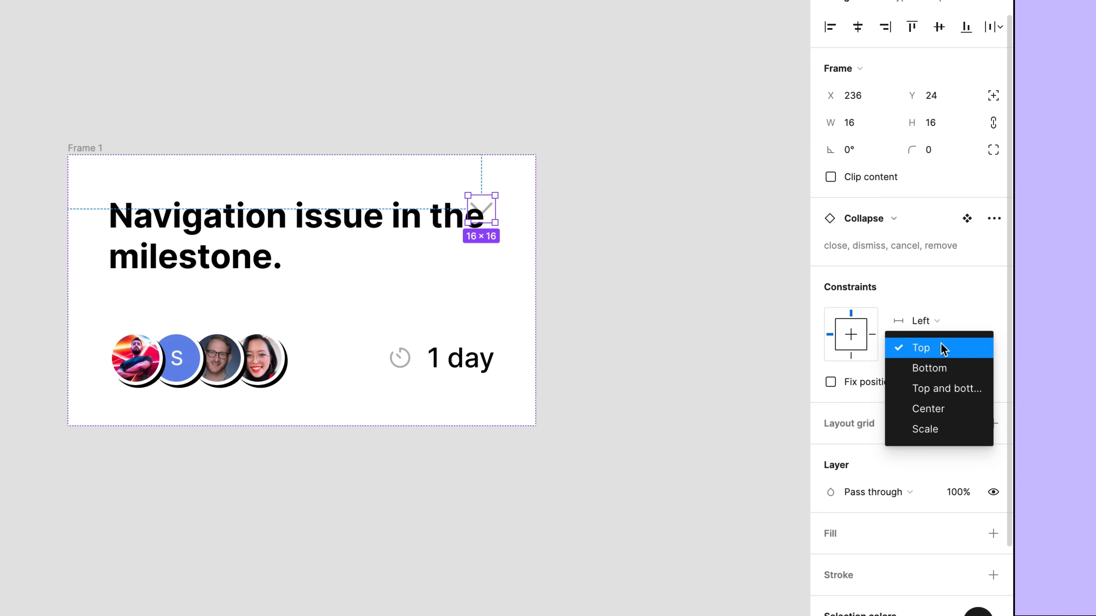
left_click(942, 348)
left_click(940, 321)
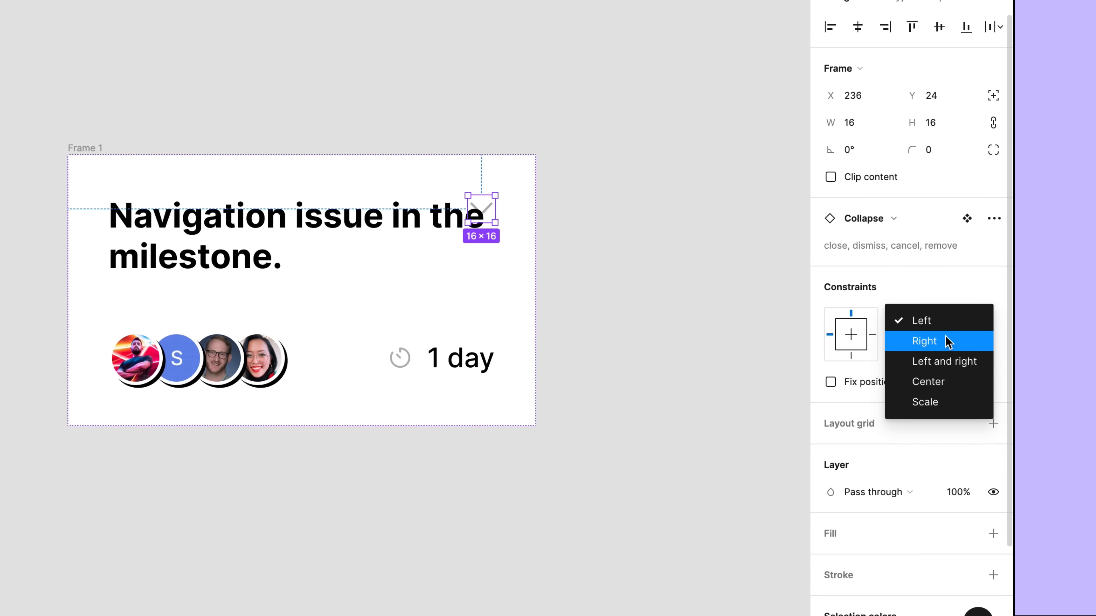
left_click(945, 337)
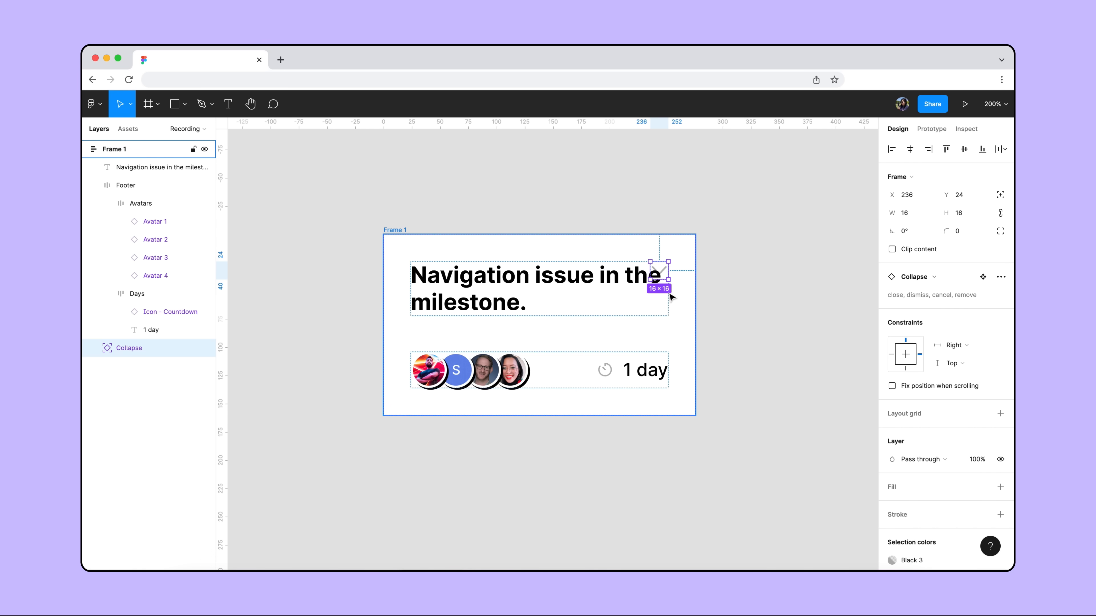
- Try a line break before "the" in the card title to clear the Collapse icon
left_click(630, 282)
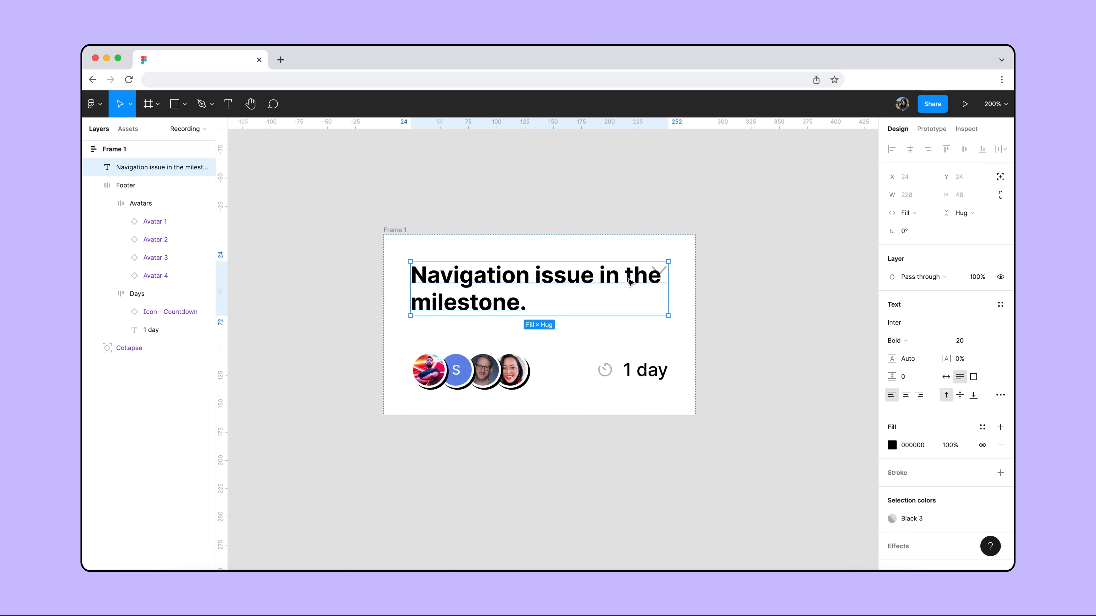
double_click(630, 282)
left_click(628, 280)
key("Return")
left_click(707, 287)
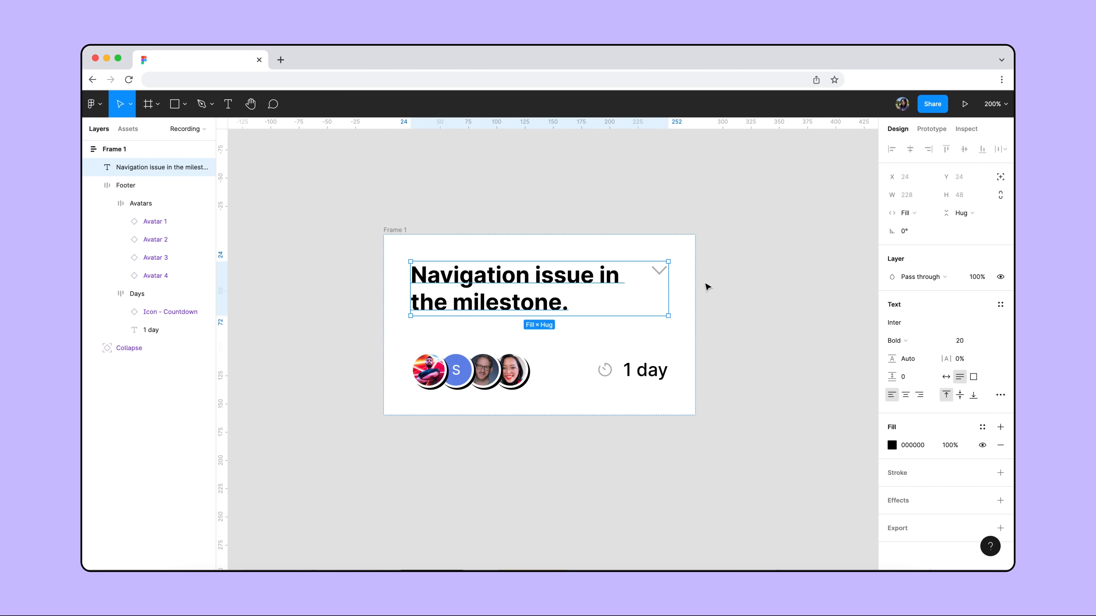
- Try widening the card on the canvas, and undo both the resize and the title's line break
left_click(694, 285)
left_click_drag(697, 284, 828, 283)
key("super+z")
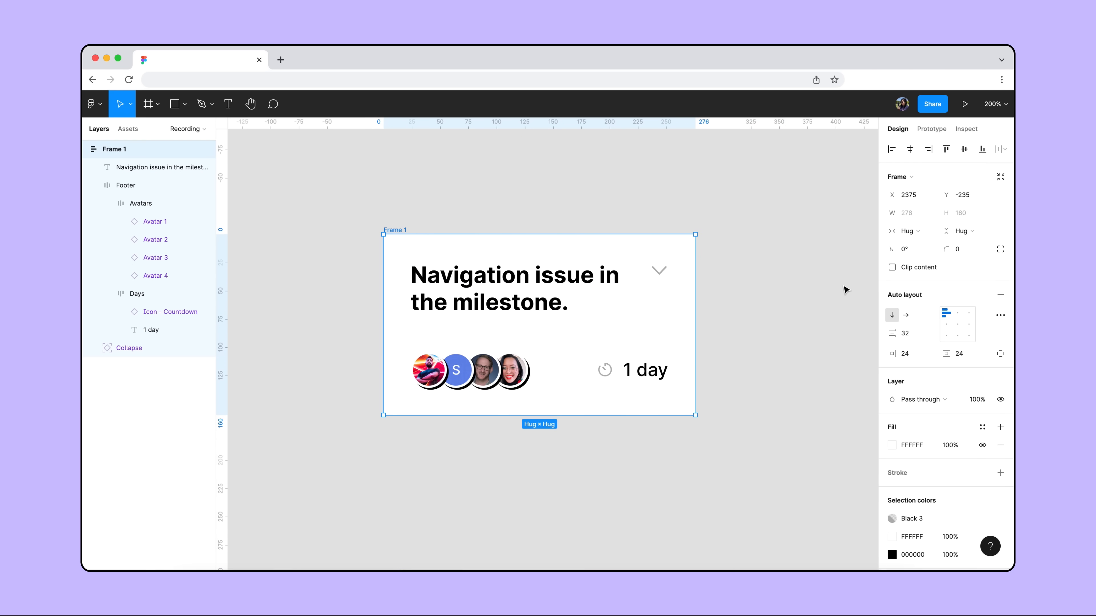
key("super+z")
key("super+z")
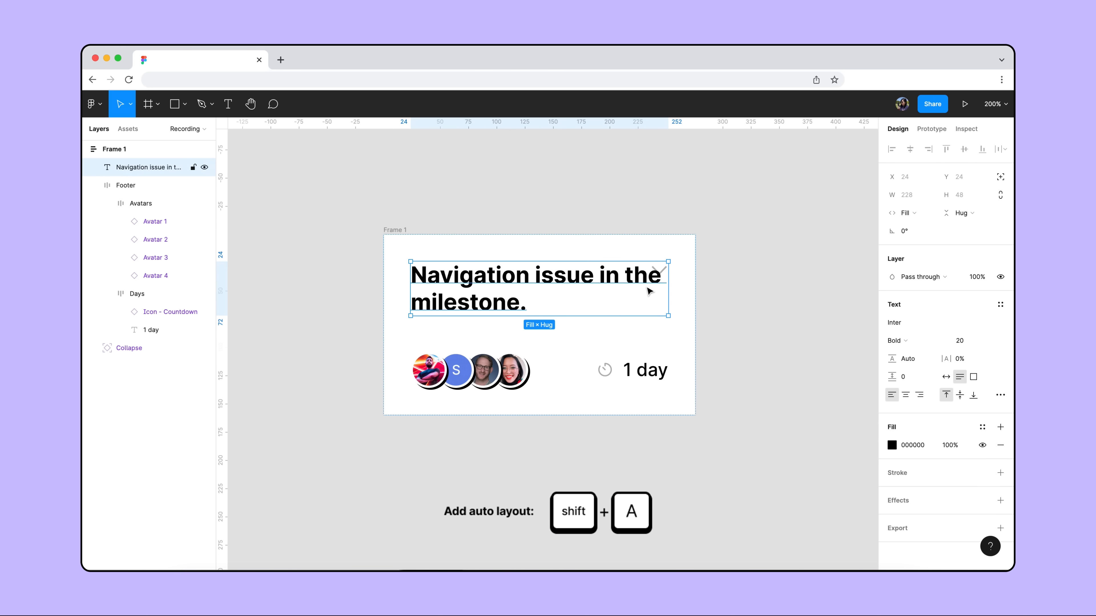
- Wrap the title in an auto layout frame with horizontal padding "0, 20" and vertical padding 0
key("shift+a")
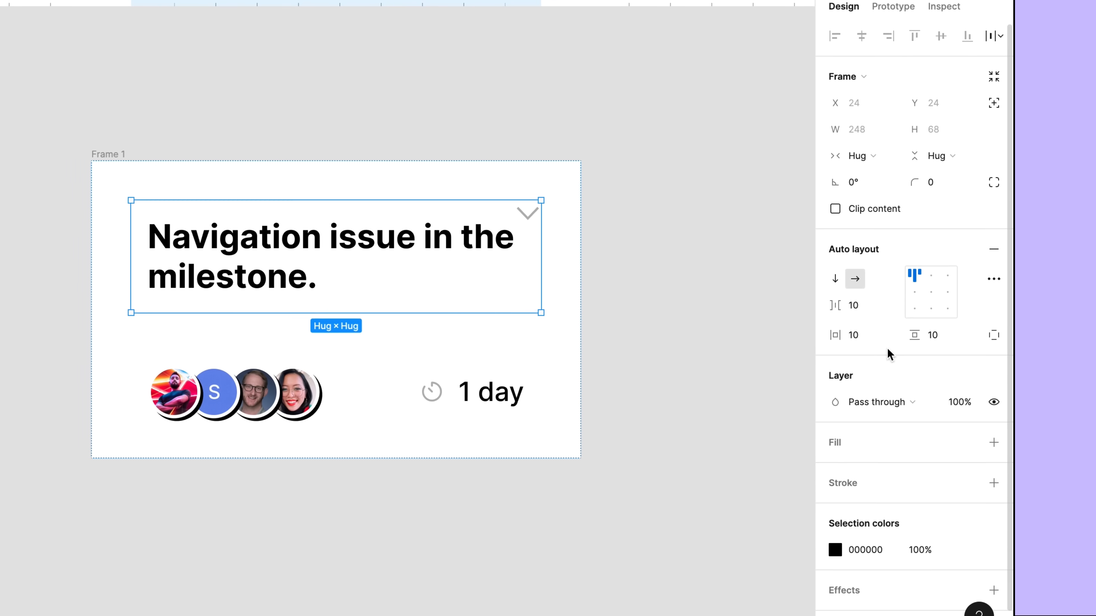
left_click(919, 355)
type("0, 20")
left_click(935, 340)
type("0")
key("Return")
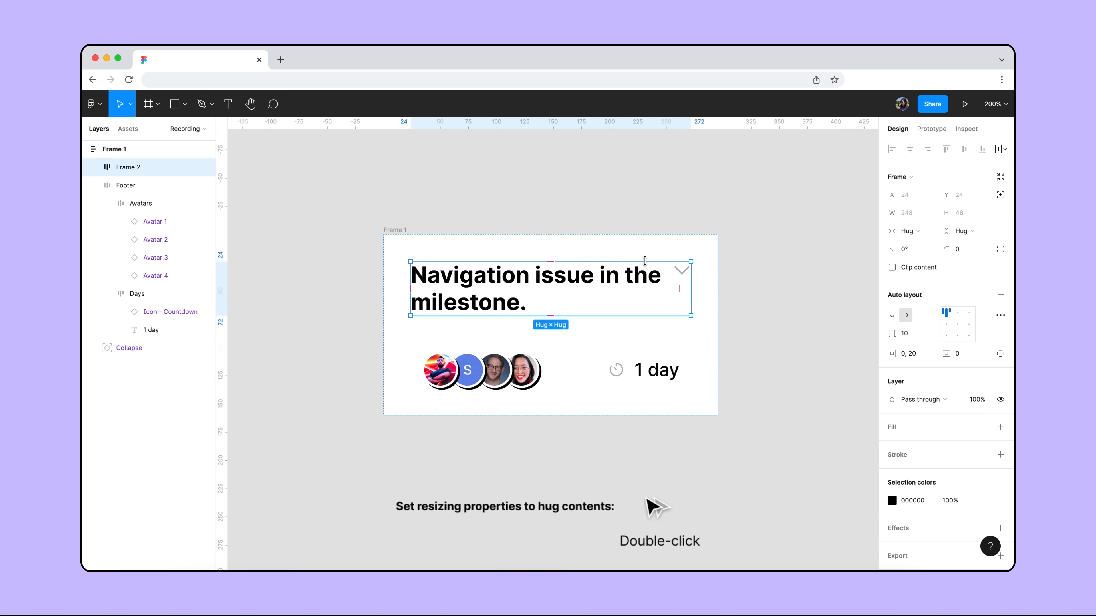
- Set the title's wrapper frame and the text inside it to fill the container's width, with the text height on Hug contents
double_click(690, 288, "alt")
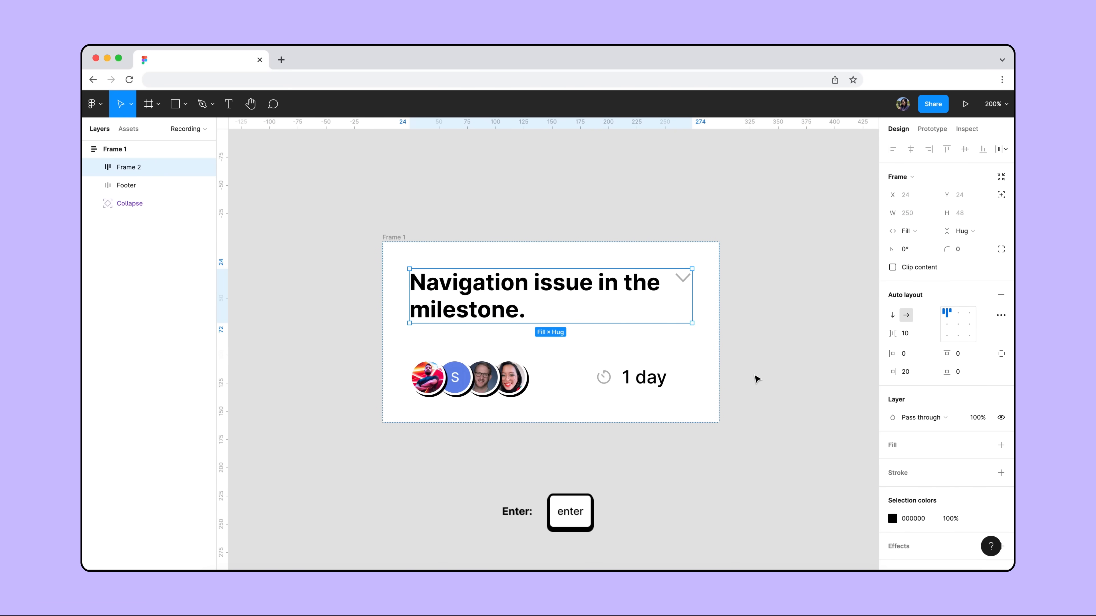
key("Return")
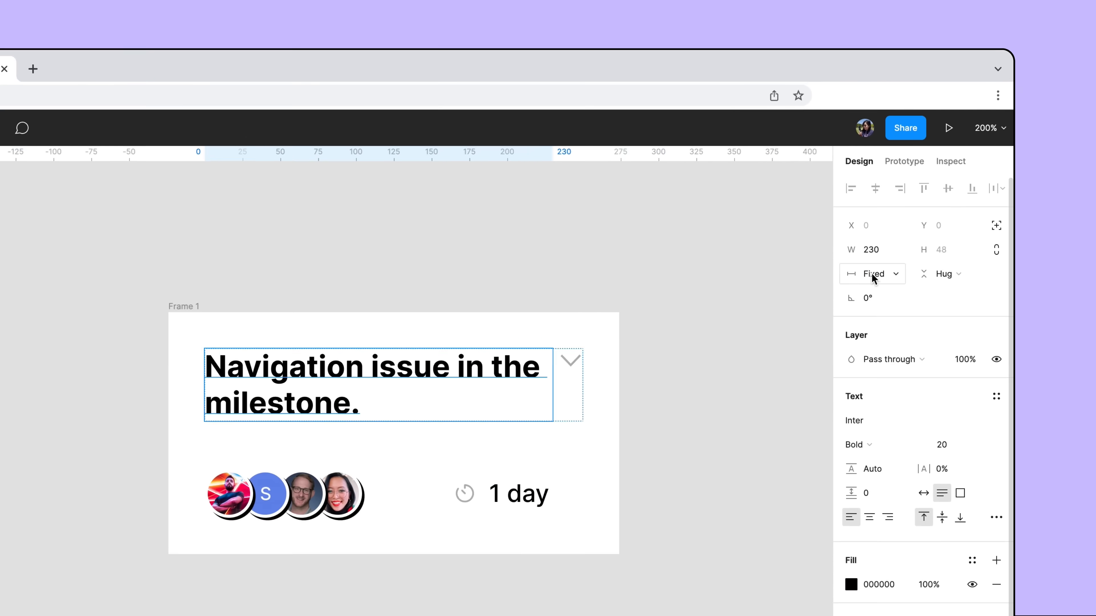
left_click(912, 213)
left_click(871, 343)
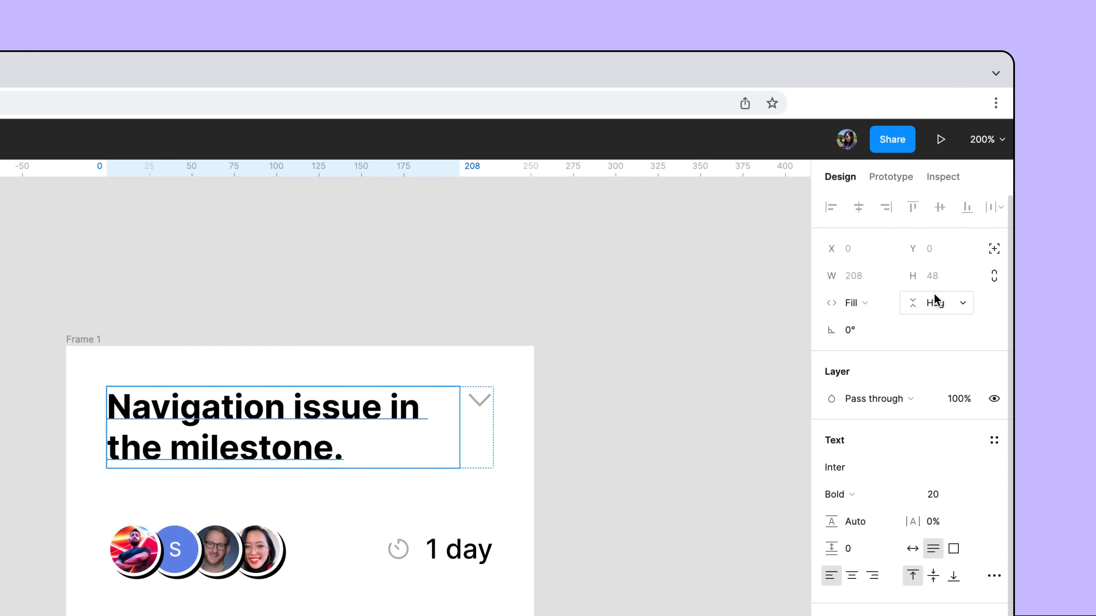
left_click(934, 302)
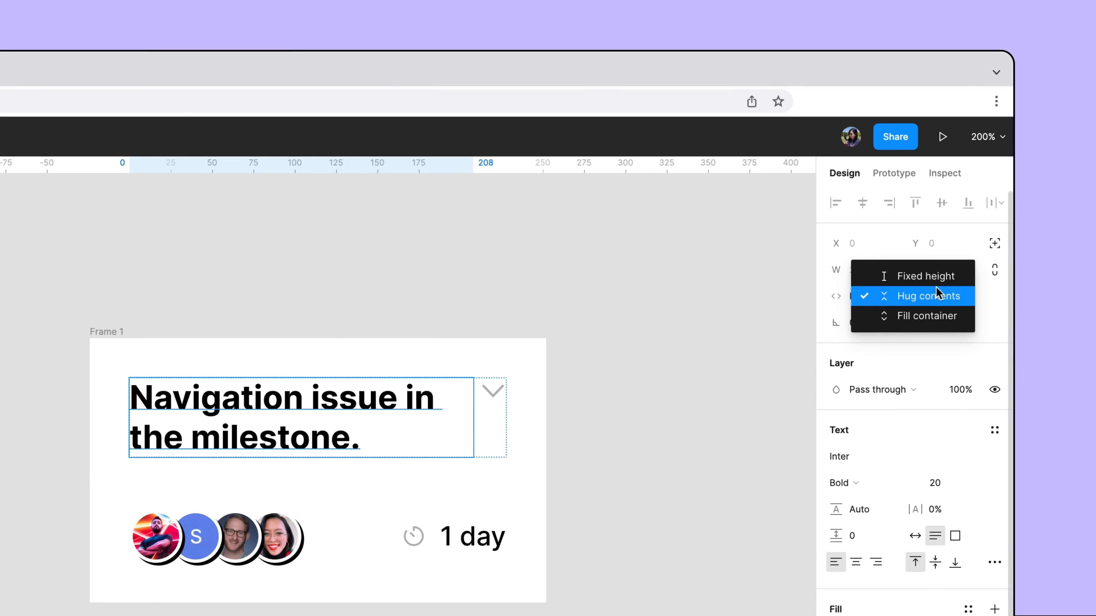
left_click(934, 302)
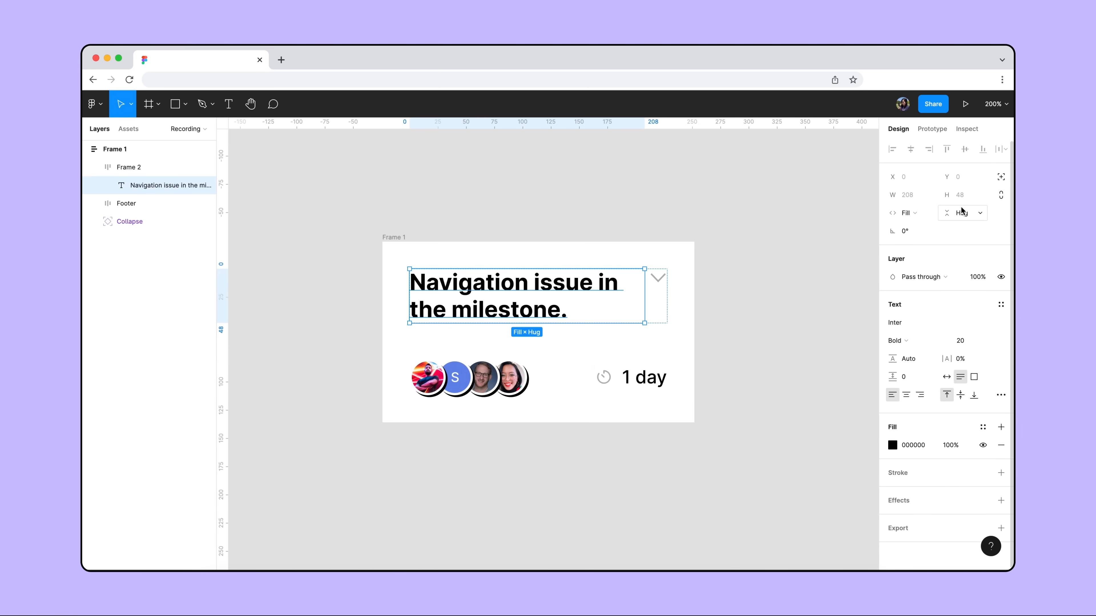
- Try the title "Review product assets for auto layout video tutorial" and restore "Navigation issue in the milestone."
double_click(611, 311)
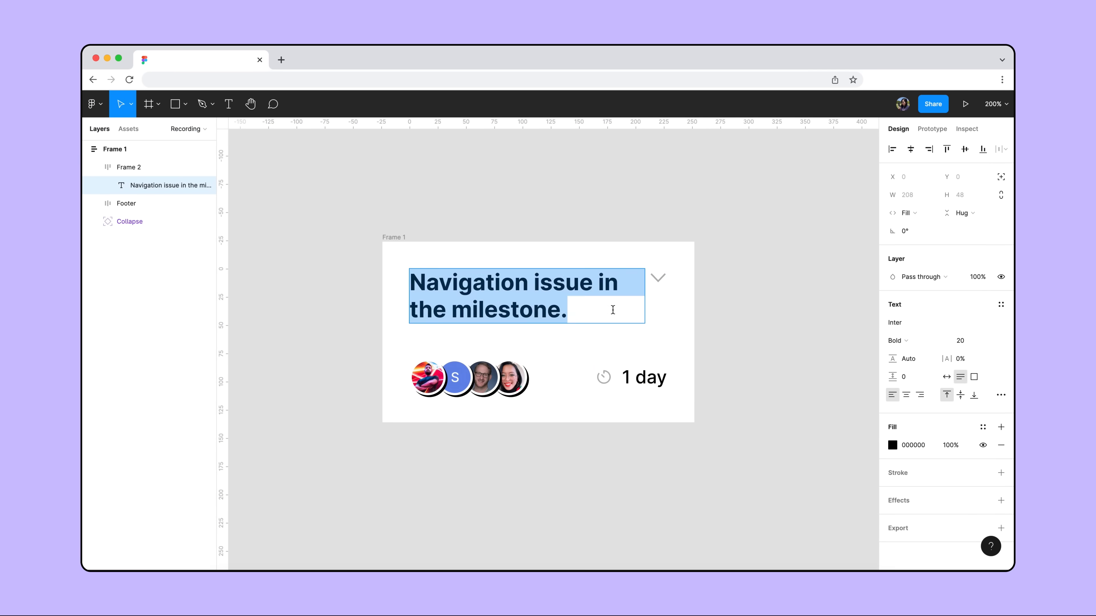
type("Review product assets for auto layout video tutorial")
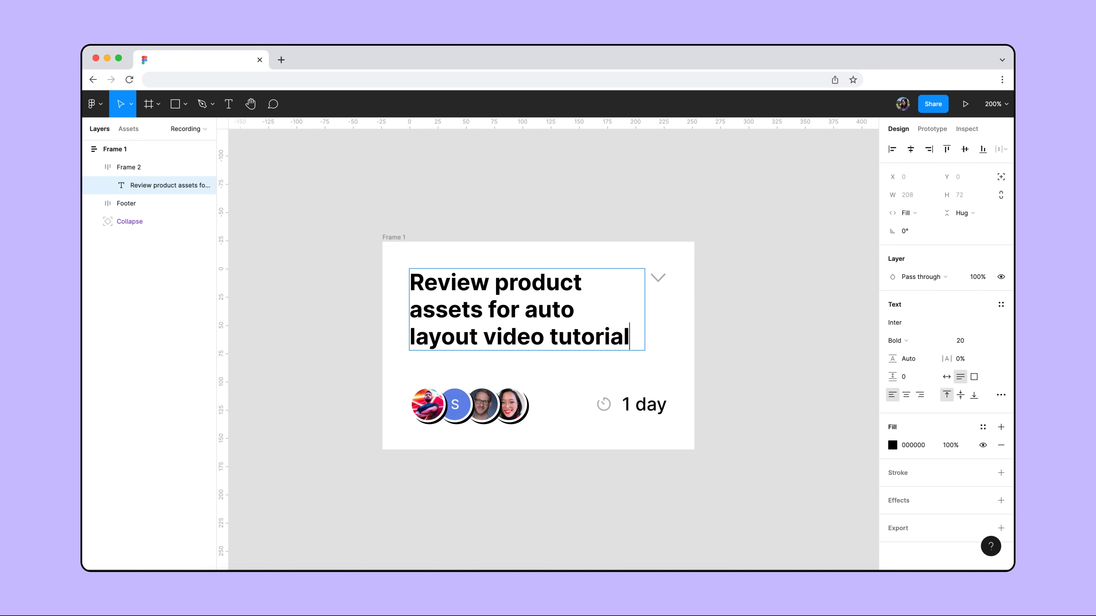
key("ctrl+a")
type("B")
key("BackSpace")
type("Navigation issue in the milestone.")
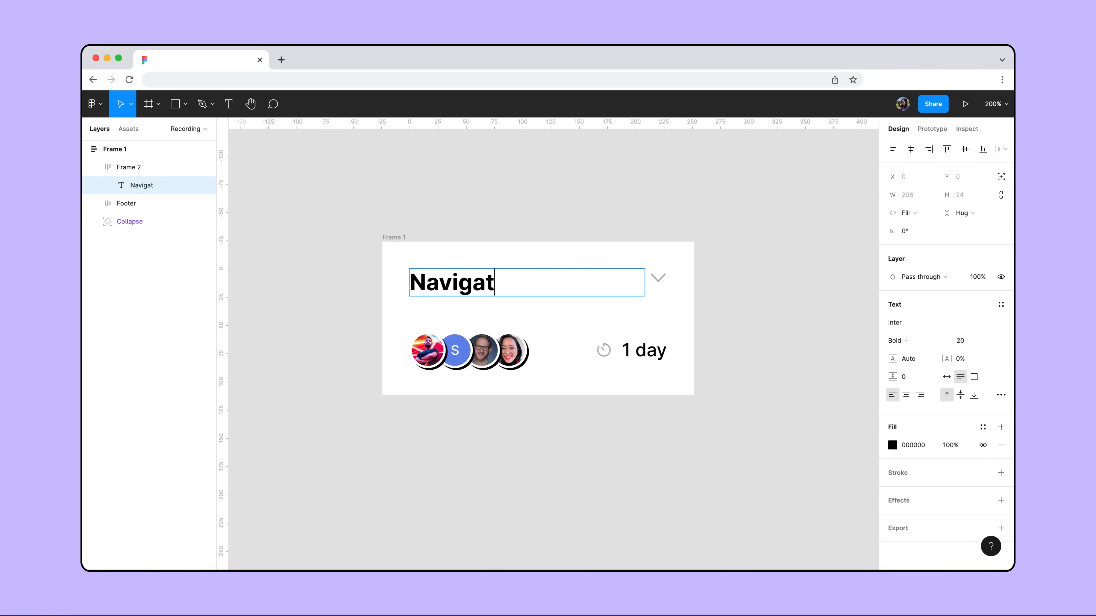
key("Escape")
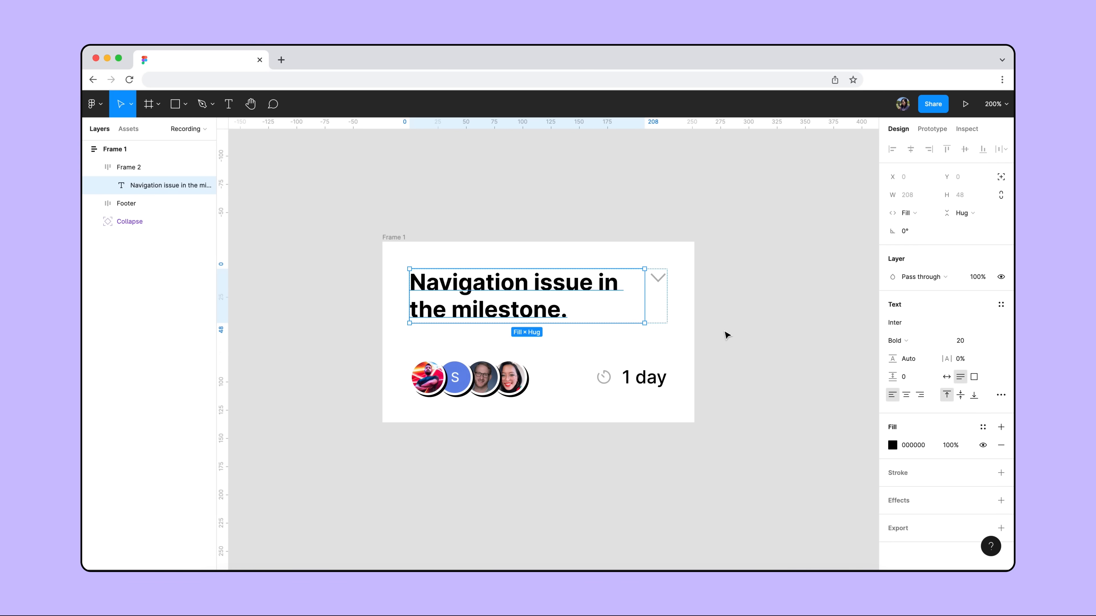
- Select the Footer and set its vertical resizing to Hug contents
left_click(726, 335)
left_click(653, 373)
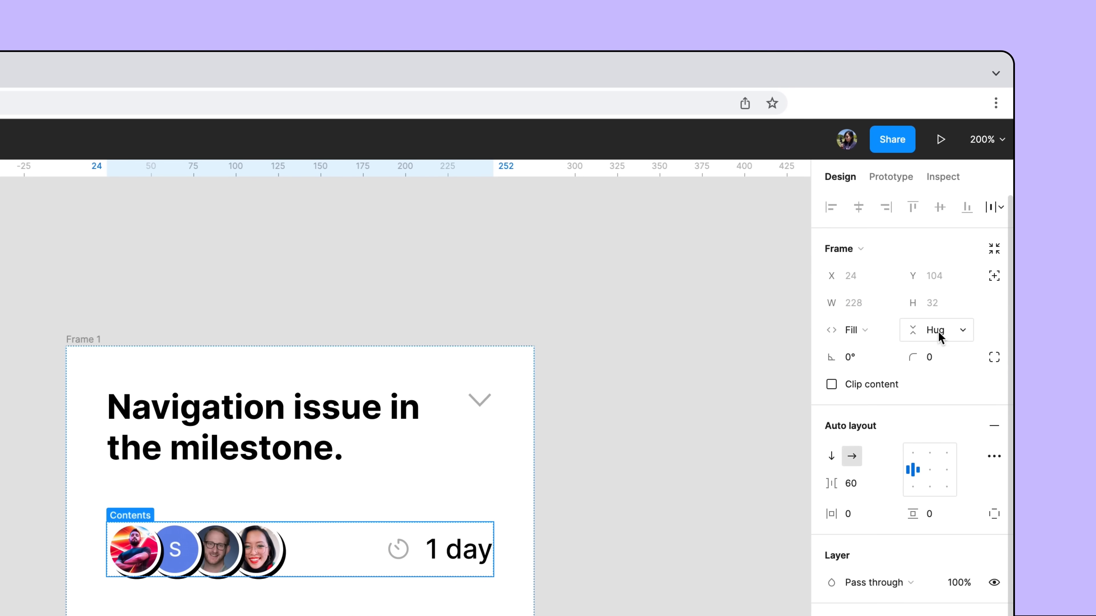
left_click(939, 332)
left_click(939, 331)
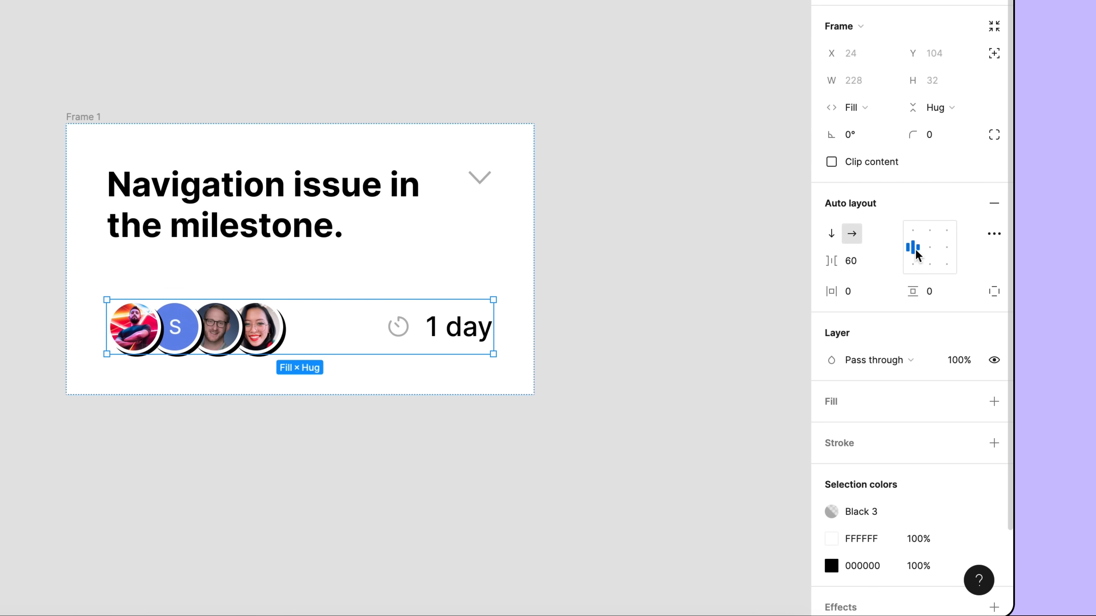
- Switch the Footer's item spacing to Auto, with Space between as the spacing mode in its advanced layout settings
key("x")
key("x")
key("x")
key("x")
key("x")
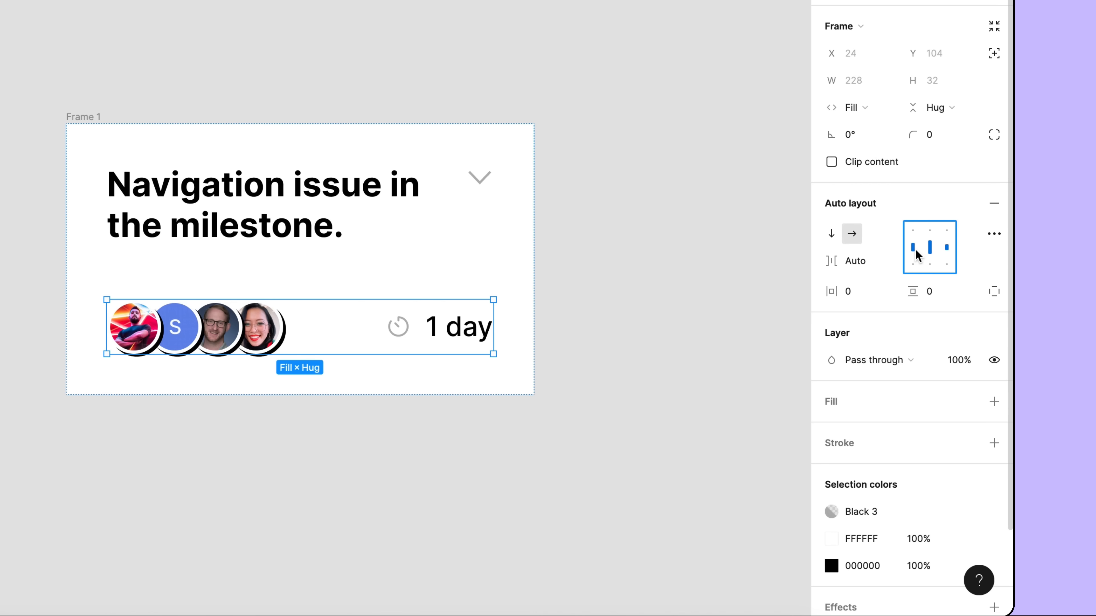
left_click(992, 237)
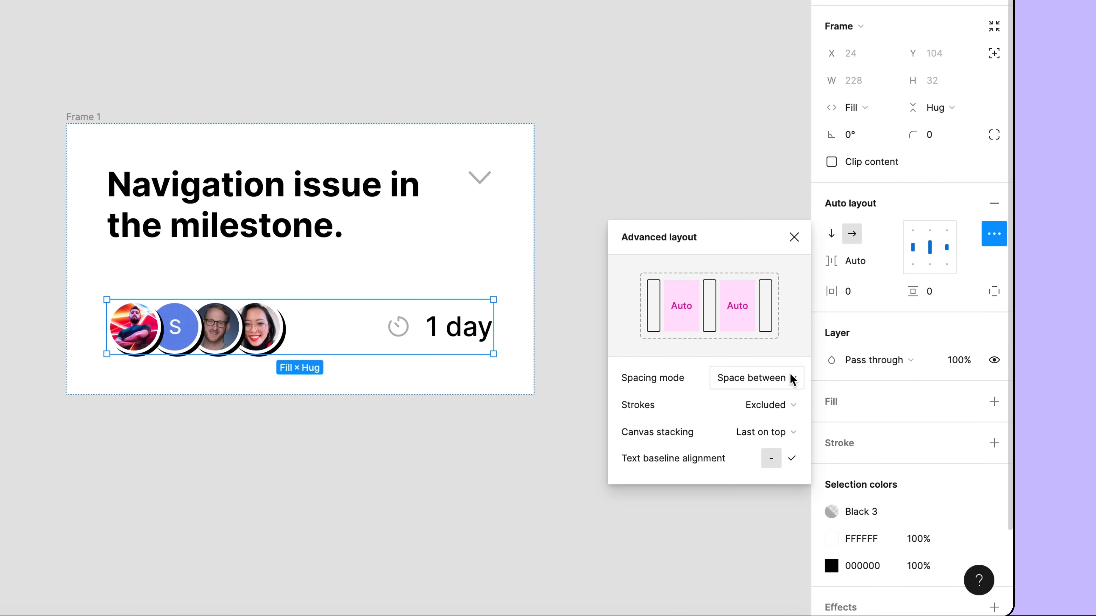
left_click(784, 378)
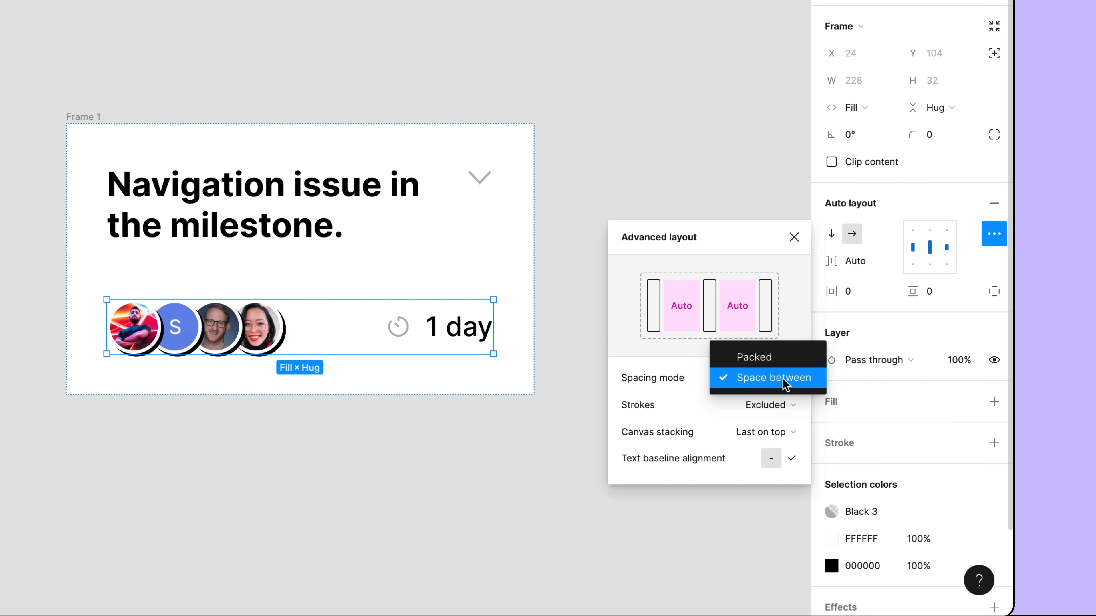
left_click(783, 379)
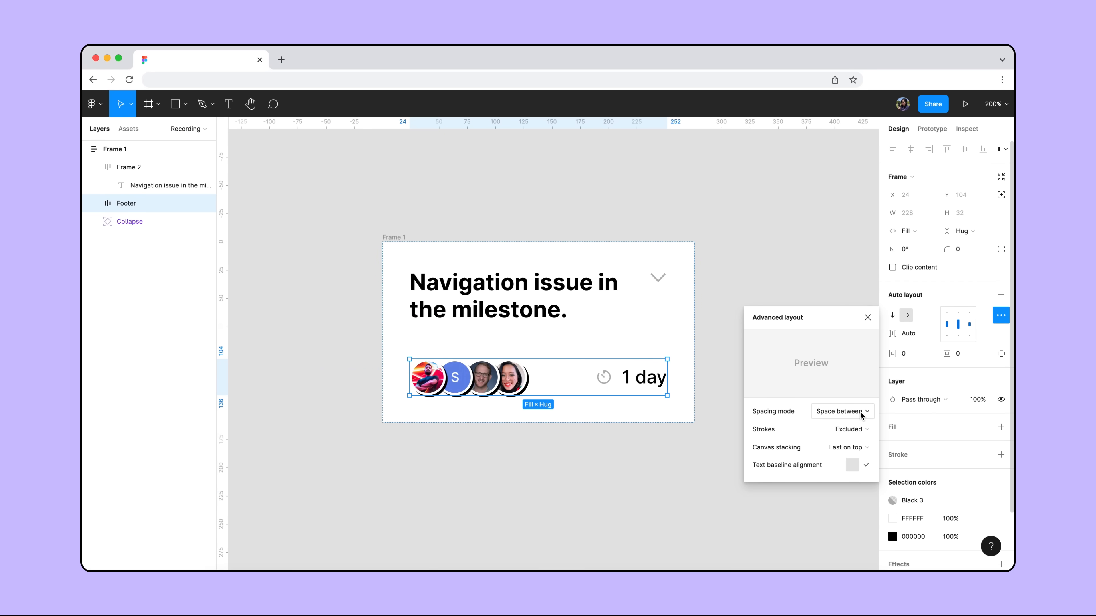
left_click(687, 472)
- Set the outer frame's horizontal resizing to Fixed width and its vertical resizing to Hug contents
left_click(392, 240)
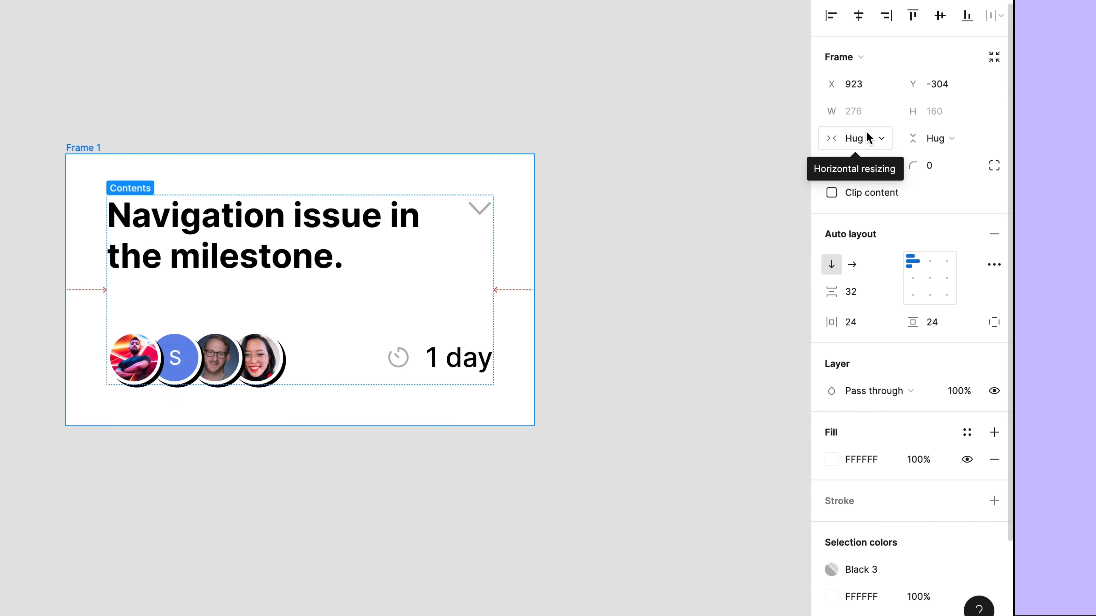
left_click(868, 137)
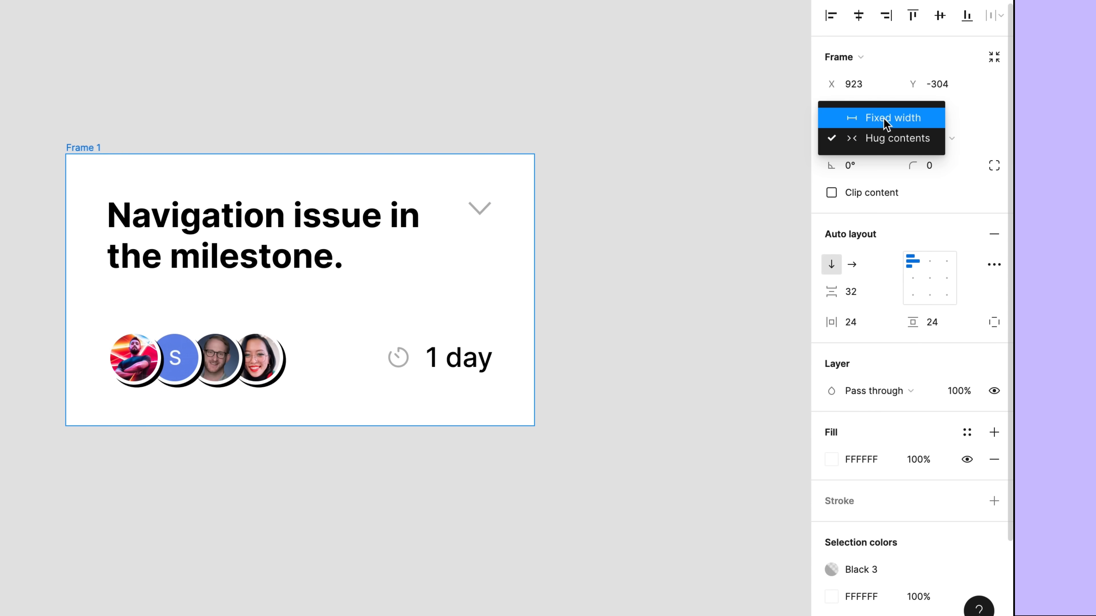
left_click(884, 117)
left_click(917, 137)
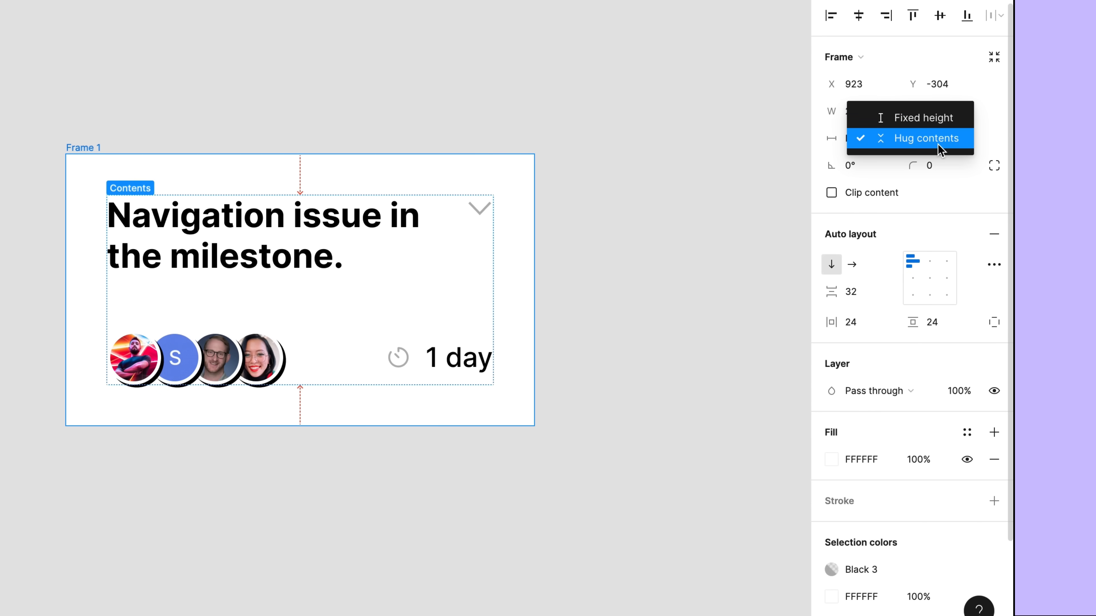
left_click(942, 140)
- Check the outer frame's spacing mode in its advanced layout settings and keep it on Packed
left_click(994, 264)
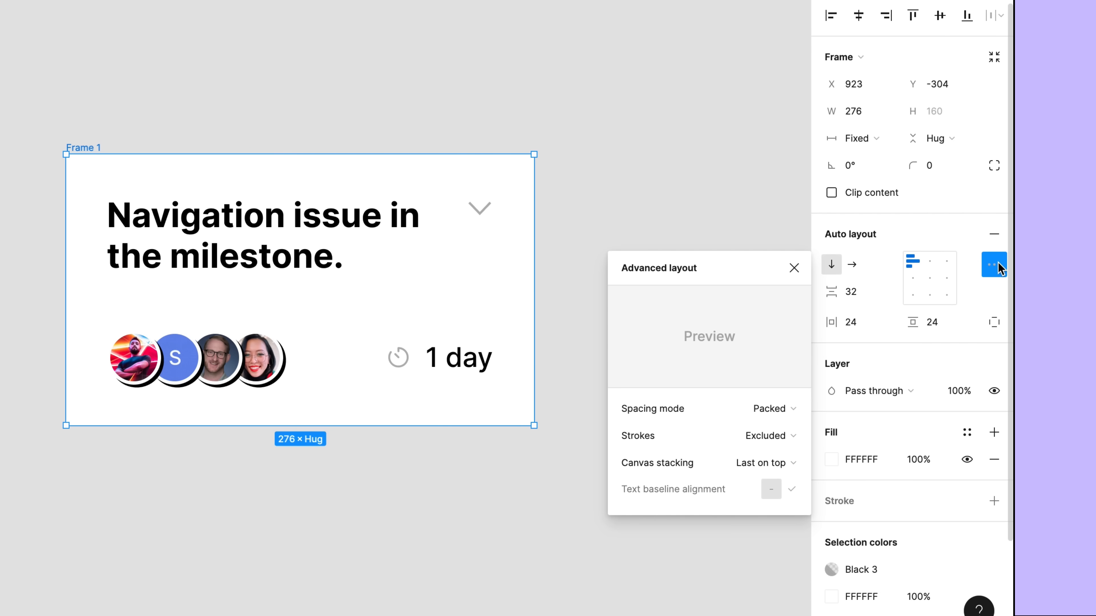
left_click(788, 412)
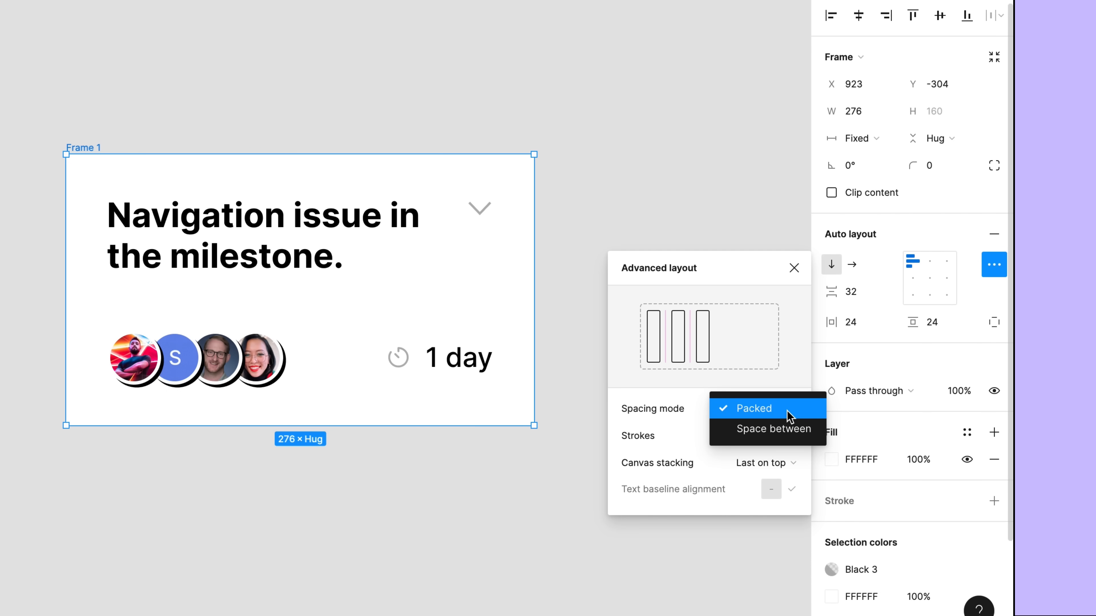
left_click(787, 411)
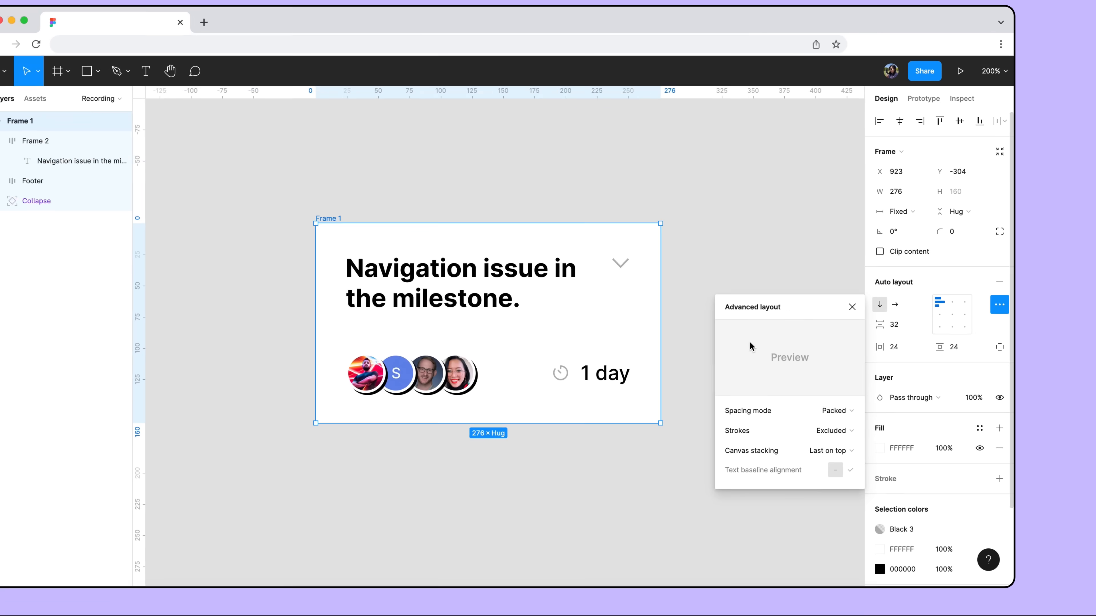
left_click(595, 244)
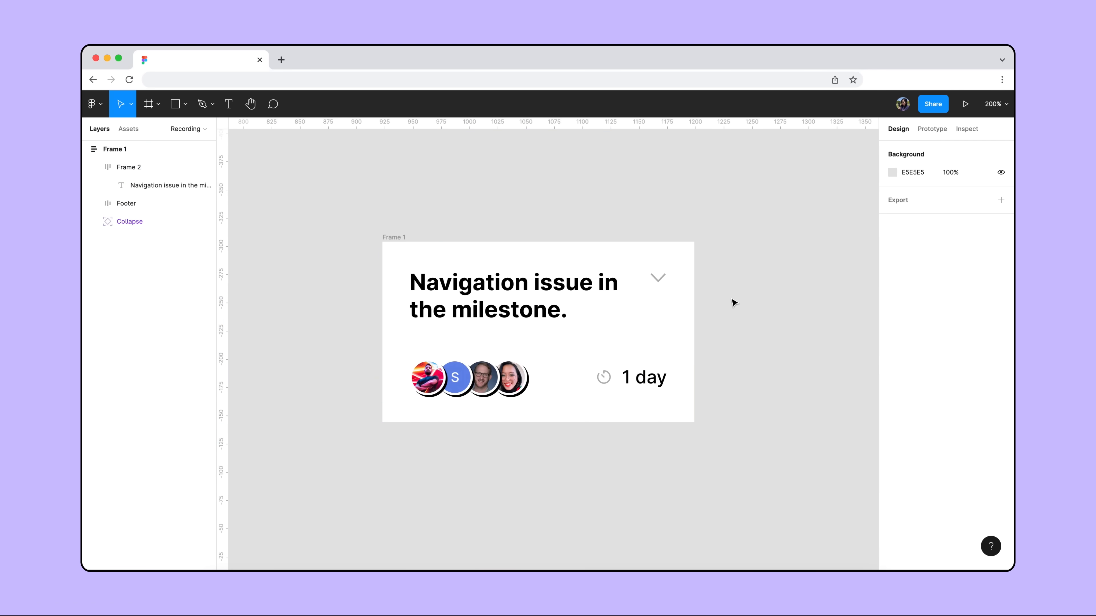
- Try narrowing the card to about 251 px wide and undo the resize
left_click(685, 303)
left_click_drag(694, 304, 666, 306)
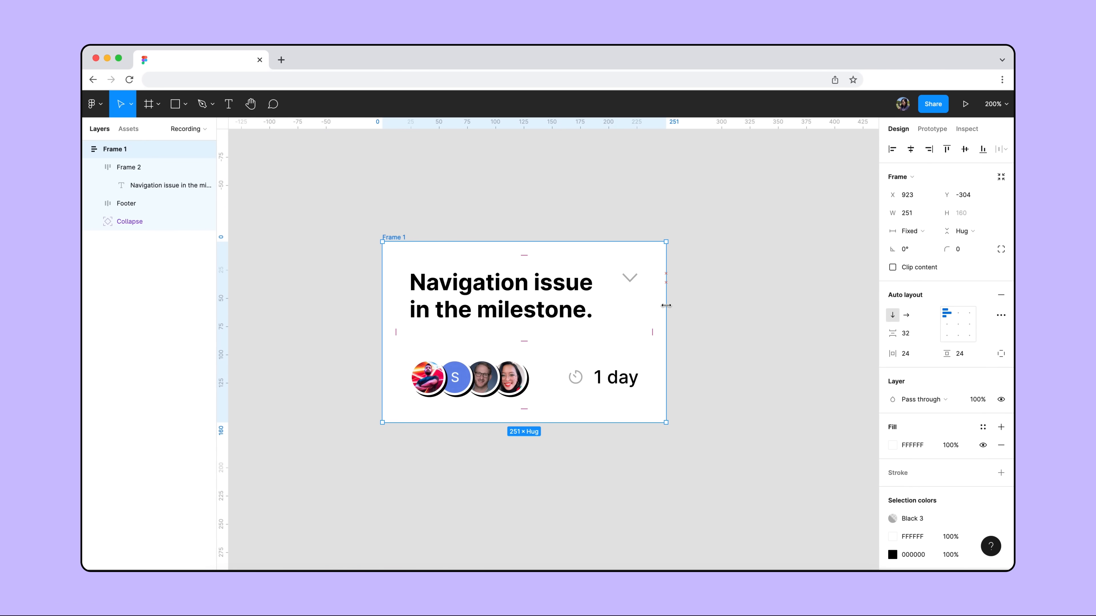
key("super+z")
- Try lengthening the card title with pasted text and restore "Navigation issue in the milestone."
double_click(562, 296)
key("ctrl+c")
key("Right")
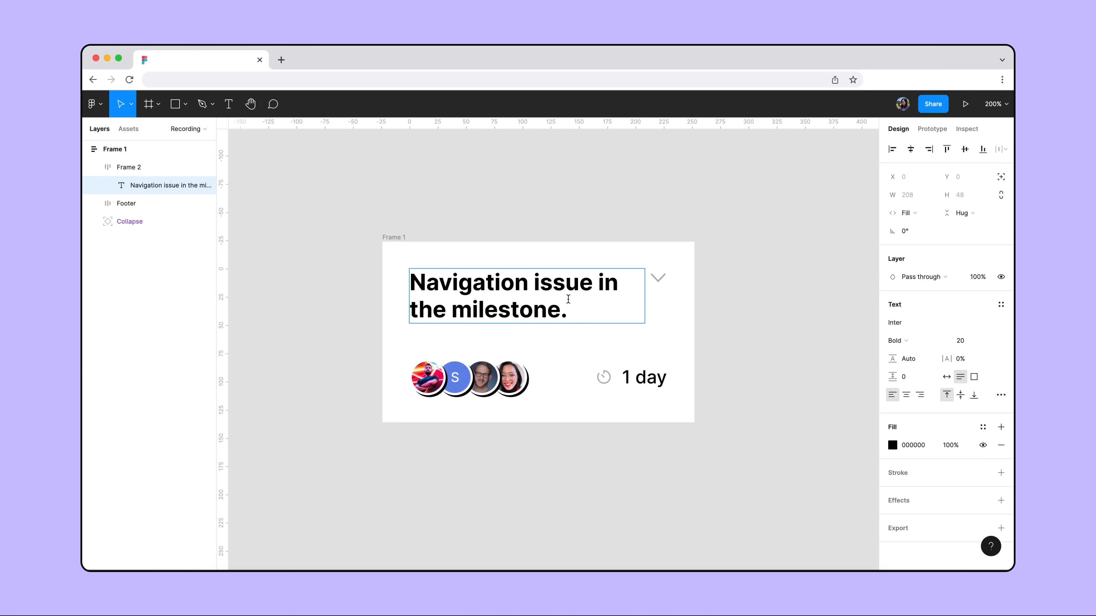
key("Return")
key("ctrl+v")
key("super+v")
key("super+z")
key("super+z")
key("BackSpace")
key("Escape")
left_click(726, 330)
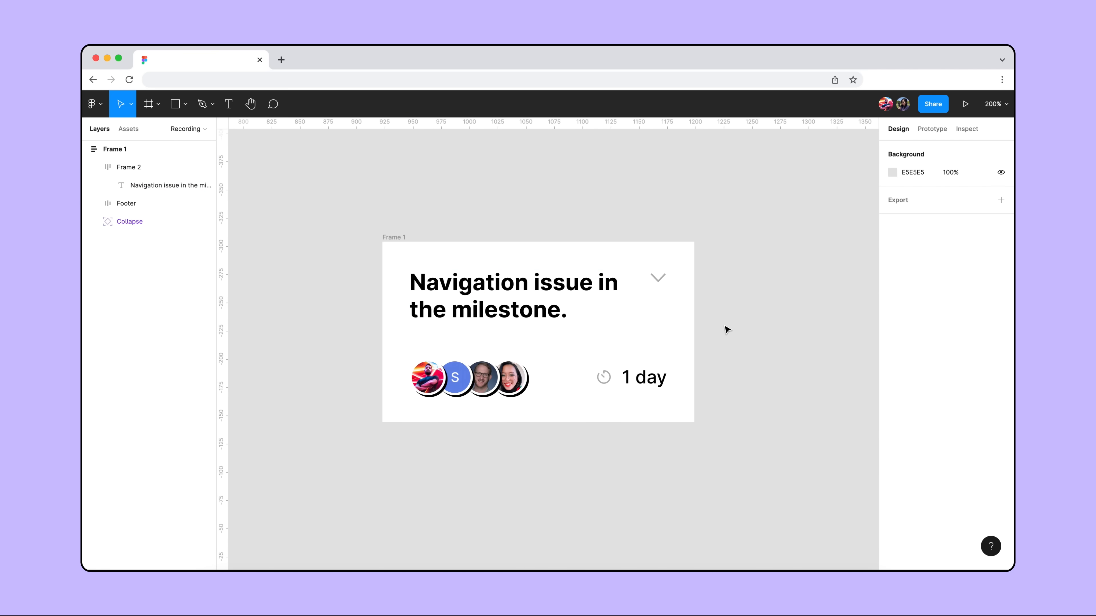
- Add a 000000 inside stroke with a width of 2 to the outer card frame
left_click(405, 238)
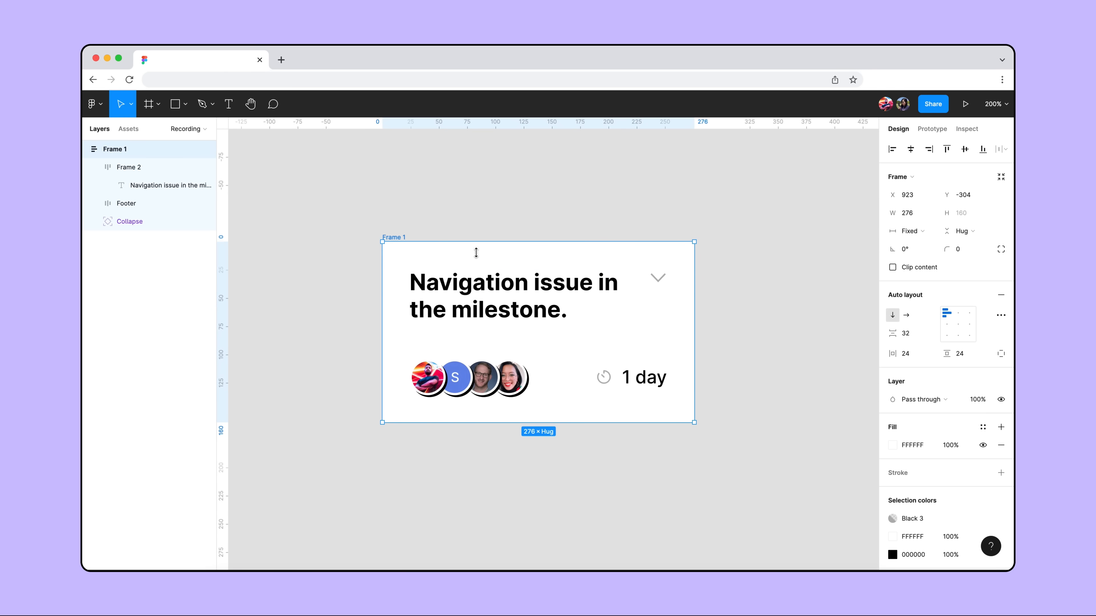
left_click(1001, 472)
scroll(945, 431, "down", 3)
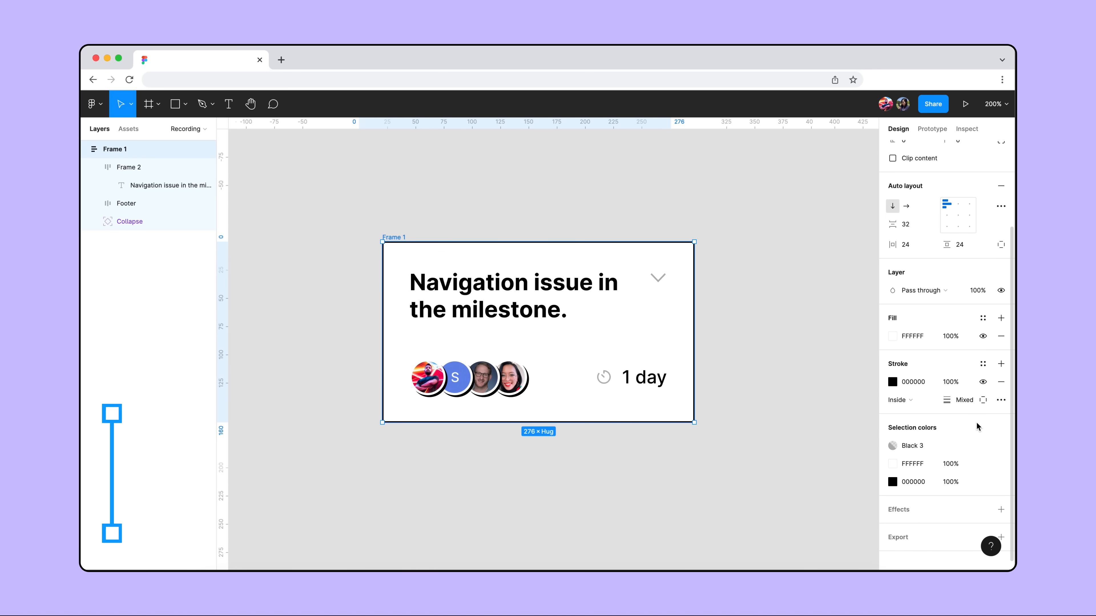
left_click(964, 401)
type("2")
key("Return")
- Add a drop shadow to the card with X 8, Y 8, blur 0 and color 000000 at 100% opacity
left_click(1001, 509)
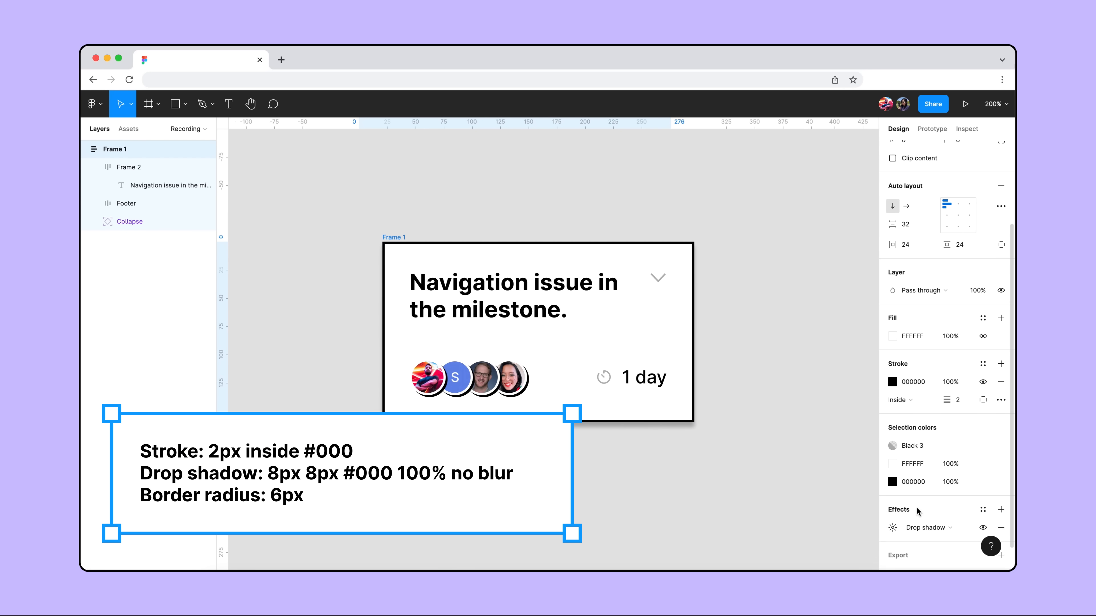
scroll(890, 502, "down", 1)
left_click(892, 500)
left_click(779, 510)
type("8")
left_click(777, 530)
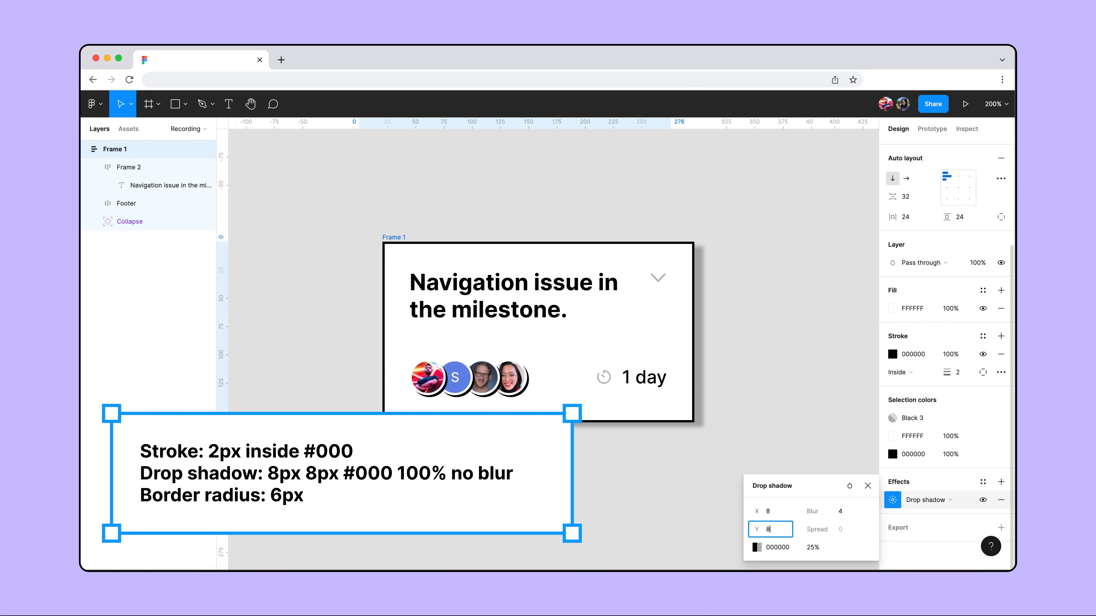
type("8")
left_click(845, 517)
type("0")
key("Return")
left_click(822, 552)
type("100")
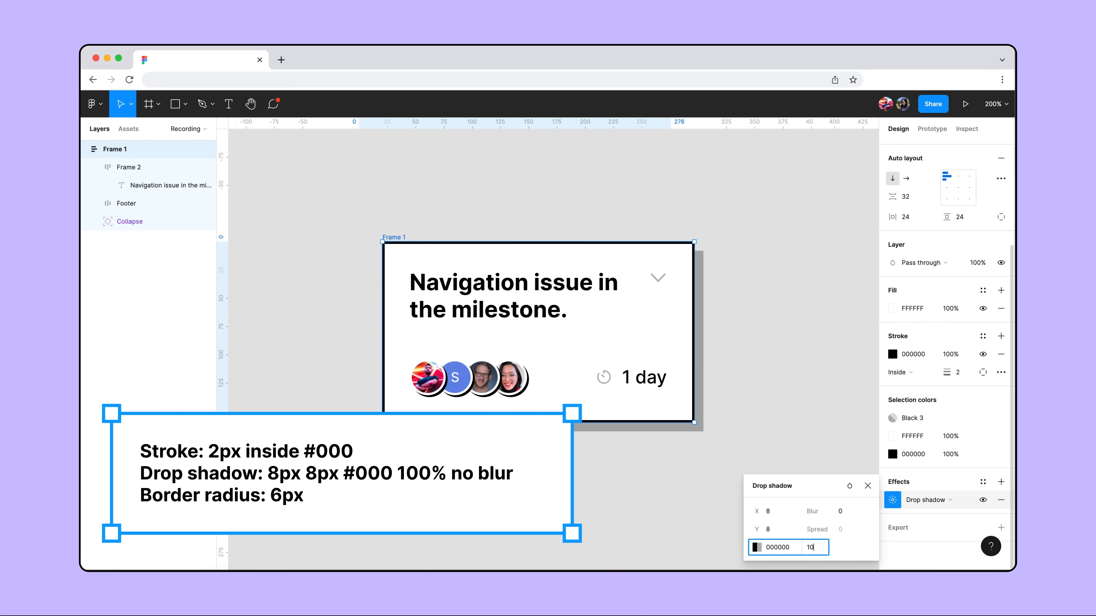
key("Return")
- Set the card frame's corner radius to 6
scroll(953, 337, "up", 5)
left_click(957, 250)
type("6")
key("Return")
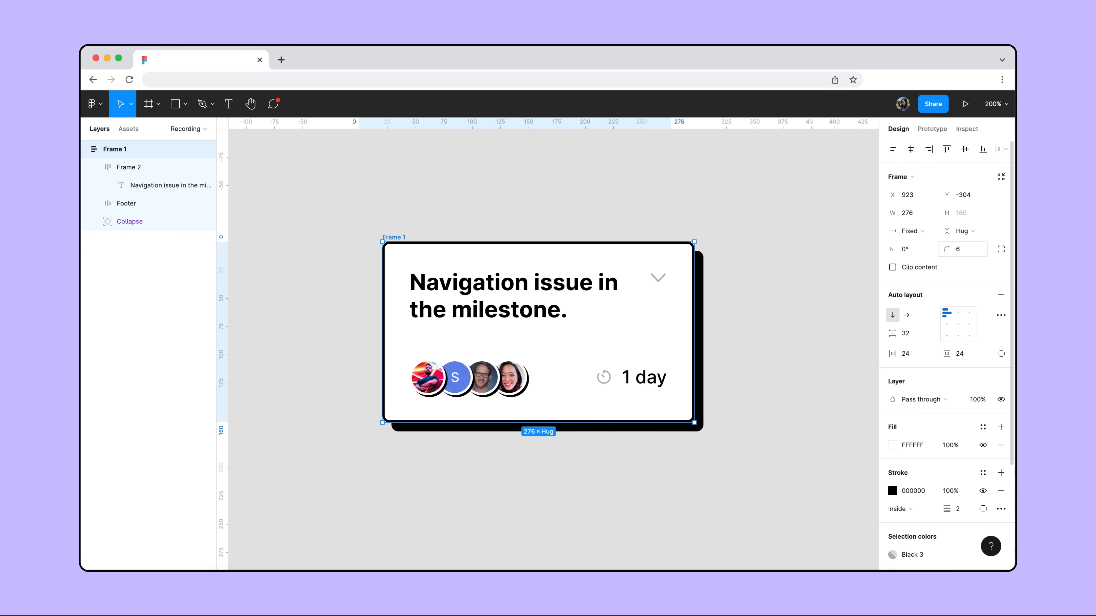
- Open the unread comment on the Avatar component in the Assets page and read the requested design change
left_click(274, 105)
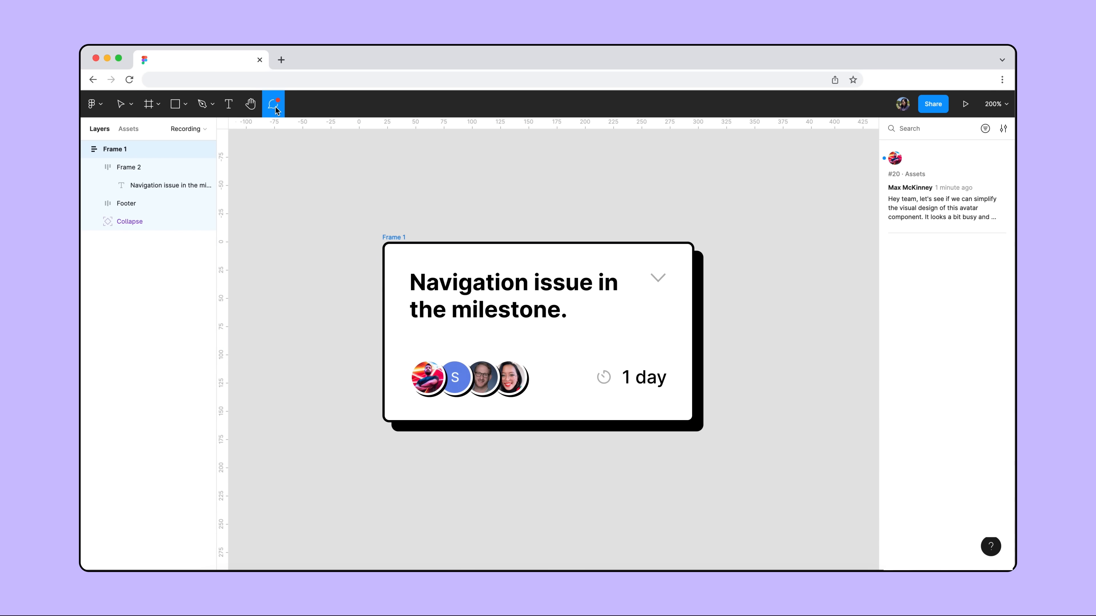
left_click(922, 202)
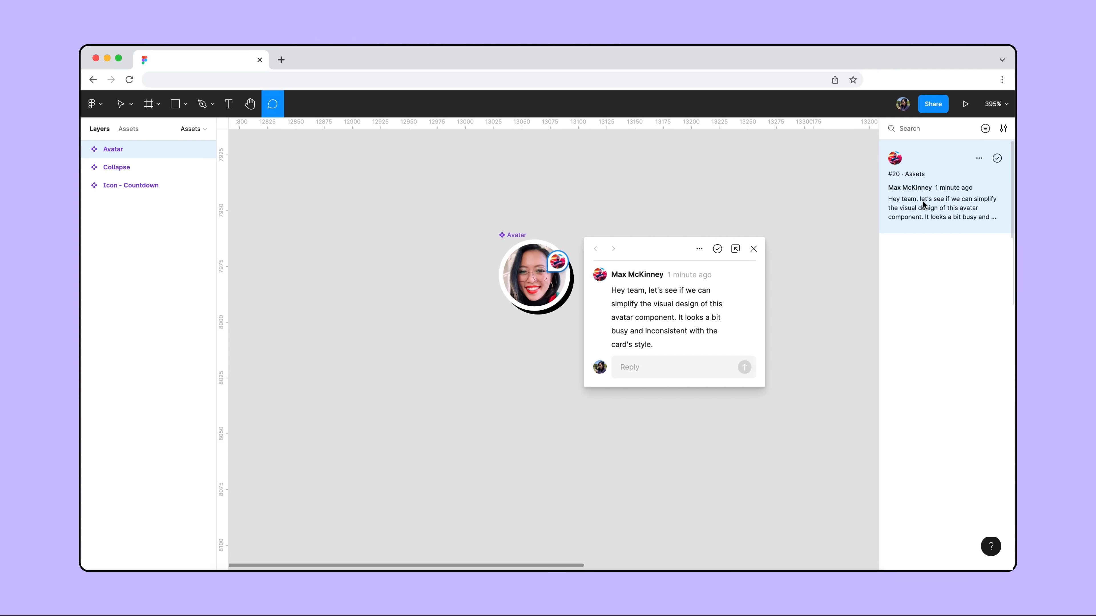
left_click(123, 105)
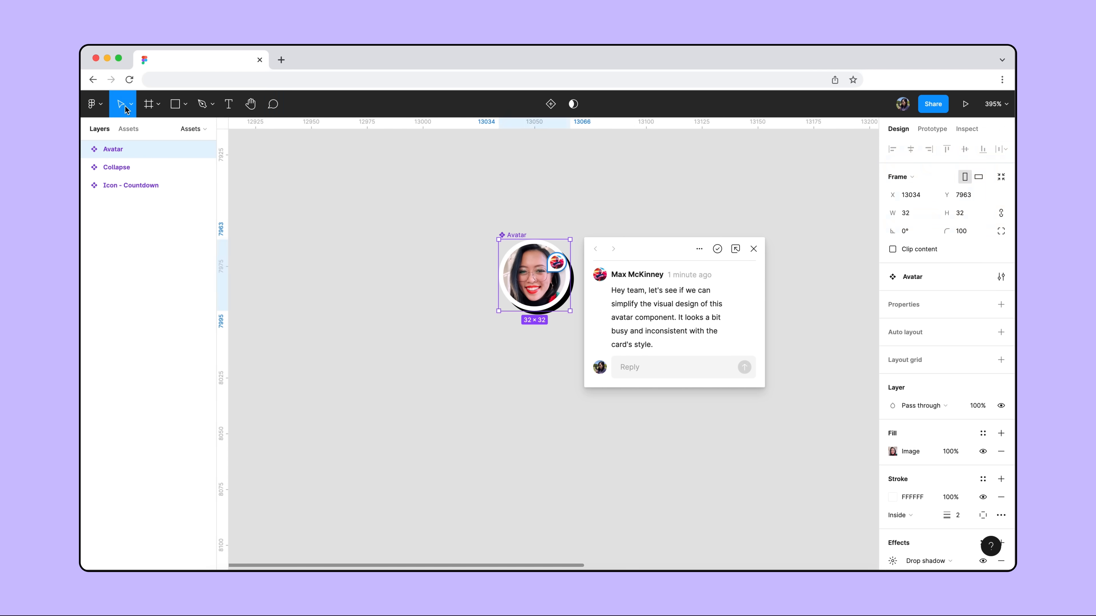
- Add a variant to the Avatar component and remove the new variant's drop shadow
left_click(515, 237)
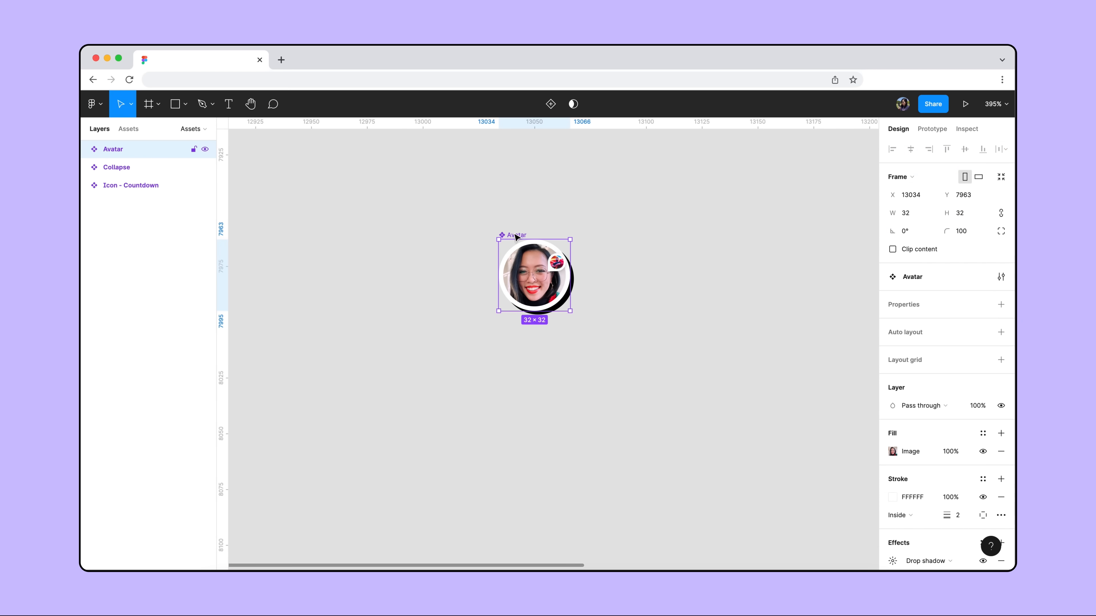
left_click(550, 105)
scroll(951, 383, "down", 5)
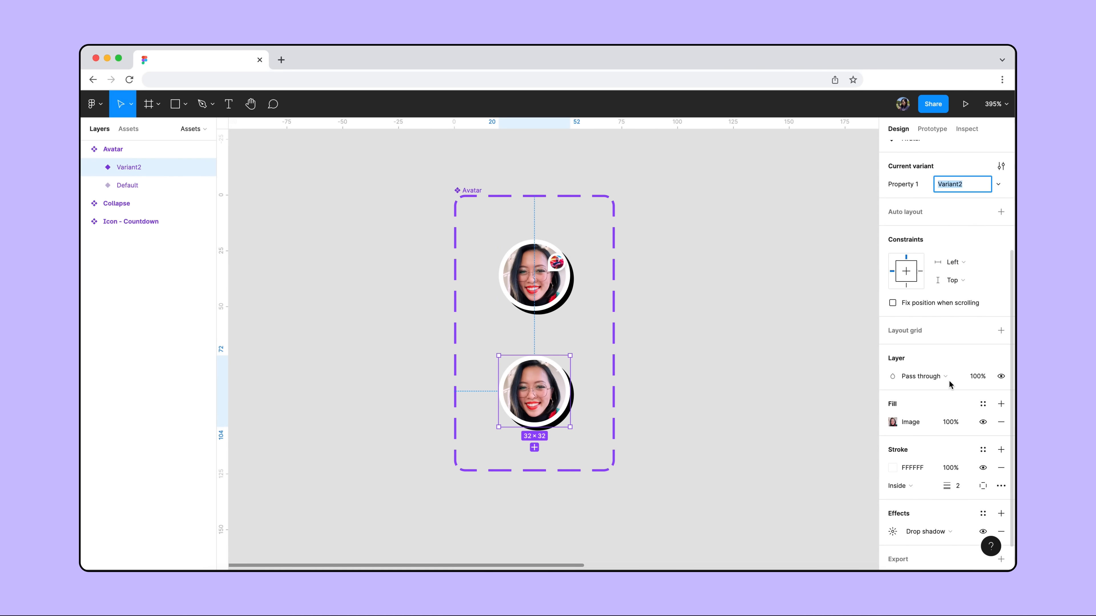
left_click(1000, 500)
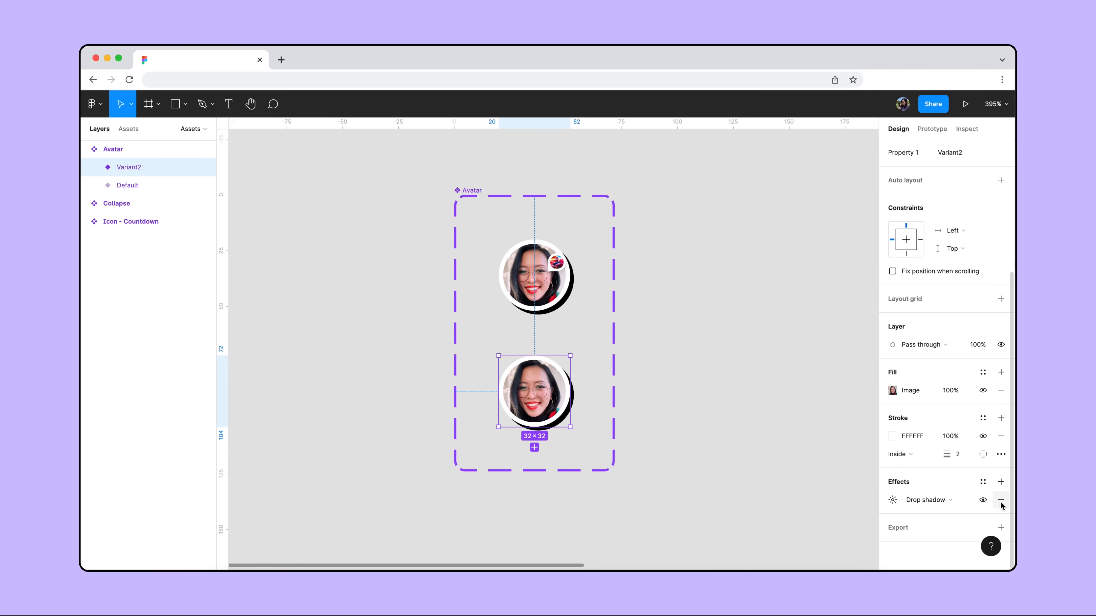
- Change the new Avatar variant's stroke color to 000000 and its stroke position to Outside
left_click(891, 454)
left_click_drag(749, 417, 743, 438)
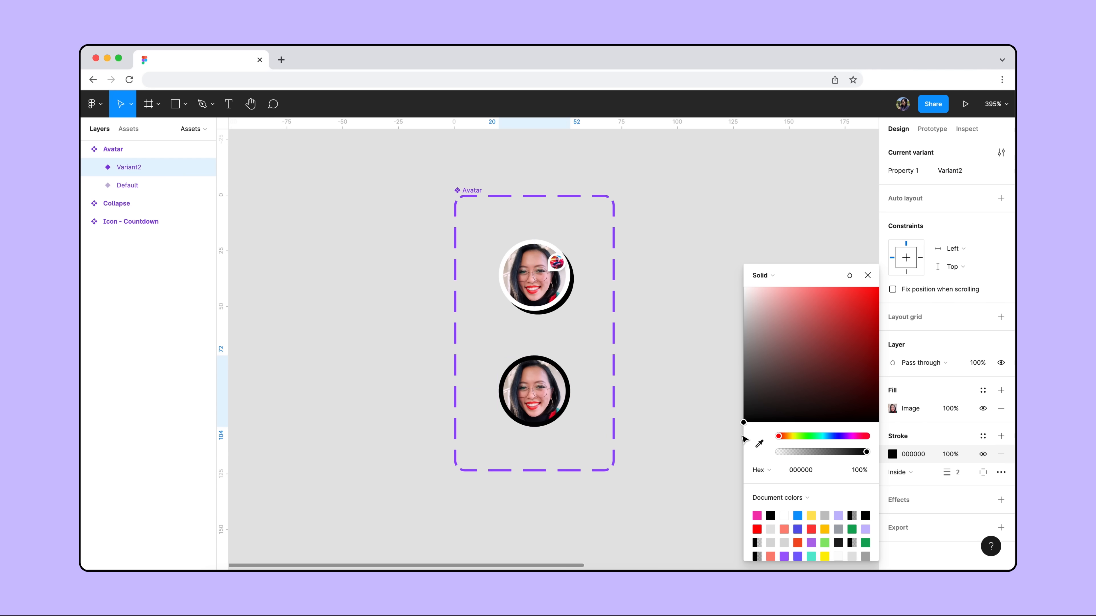
left_click(899, 472)
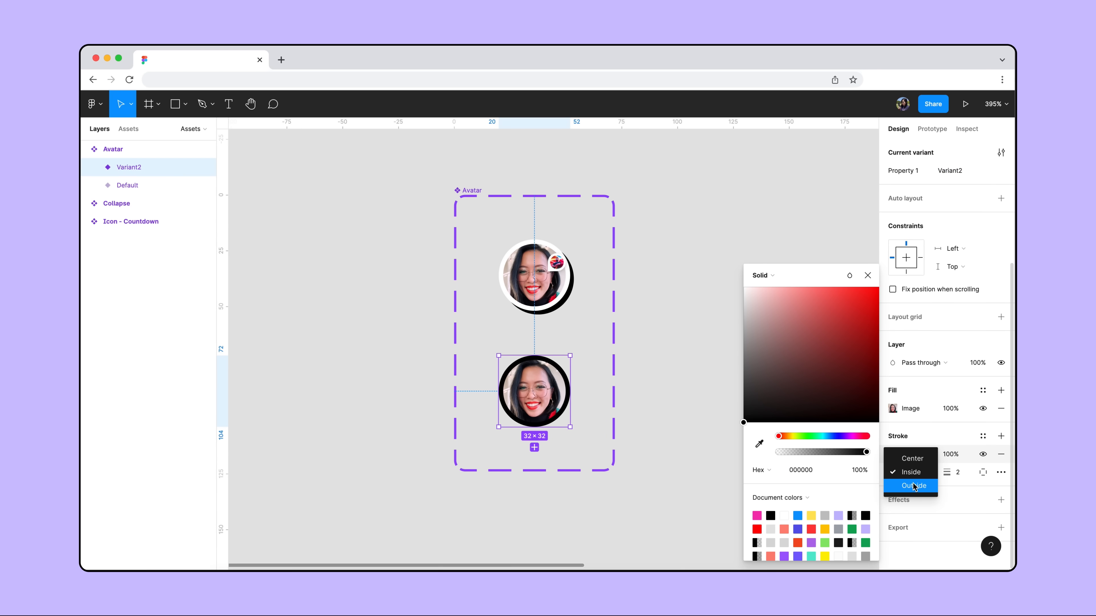
left_click(913, 486)
key("Escape")
- Name the new Avatar variant's Property 1 value "simplified"
scroll(914, 488, "up", 3)
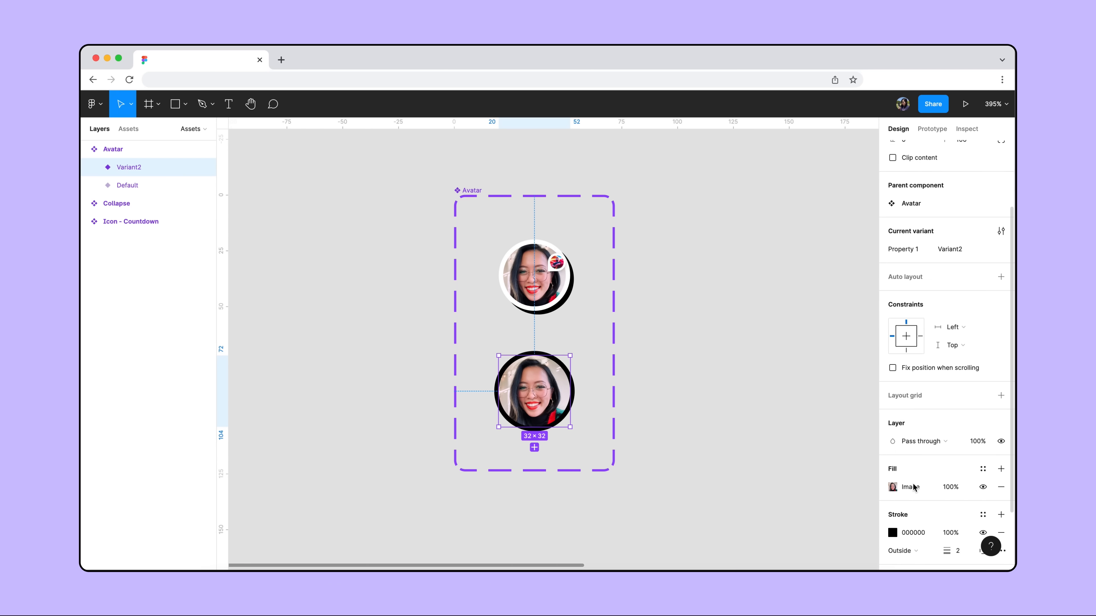
left_click(949, 286)
type("simplified")
key("Return")
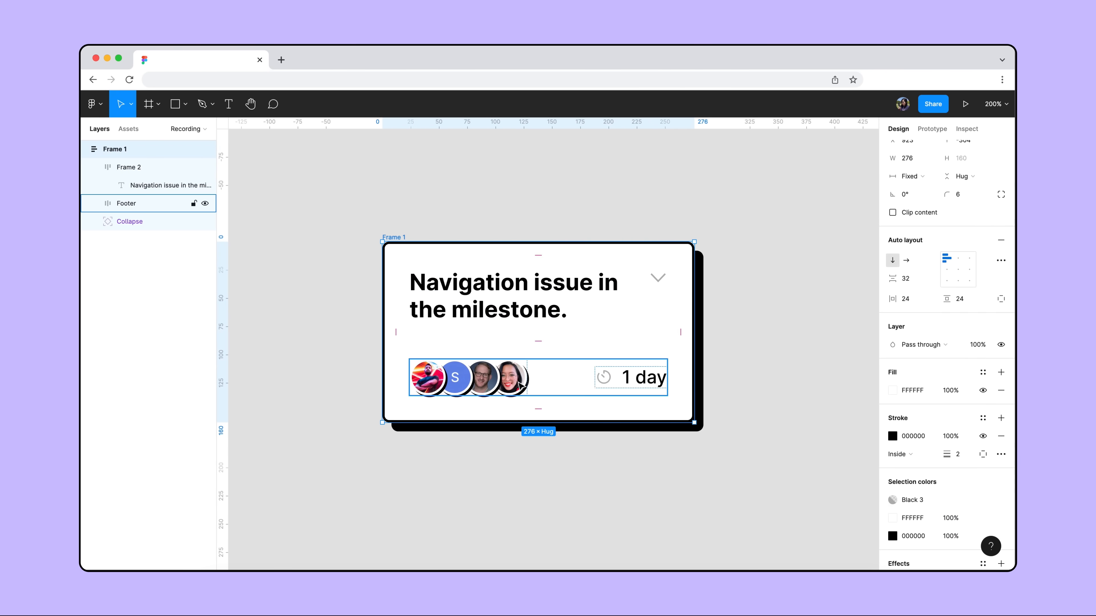
- Select all four avatars in the card's footer and switch them to the simplified variant
left_click(520, 384)
double_click(520, 383)
key("Return")
left_click(984, 267)
left_click(977, 285)
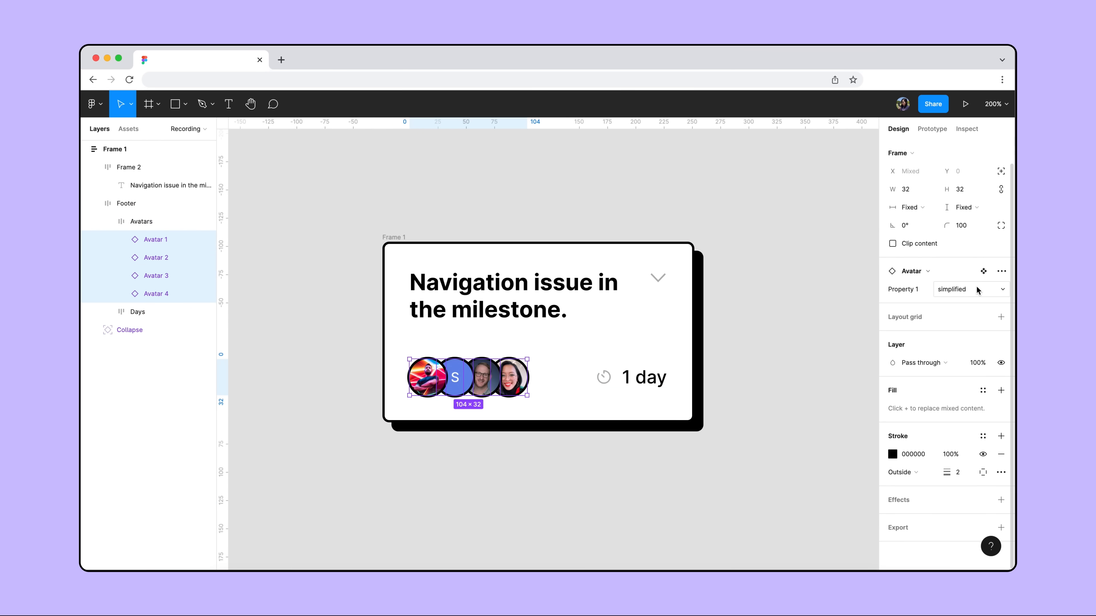
- Set strokes to Included in layout in the advanced layout settings of the footer's Avatars frame
scroll(575, 386, "up", 5)
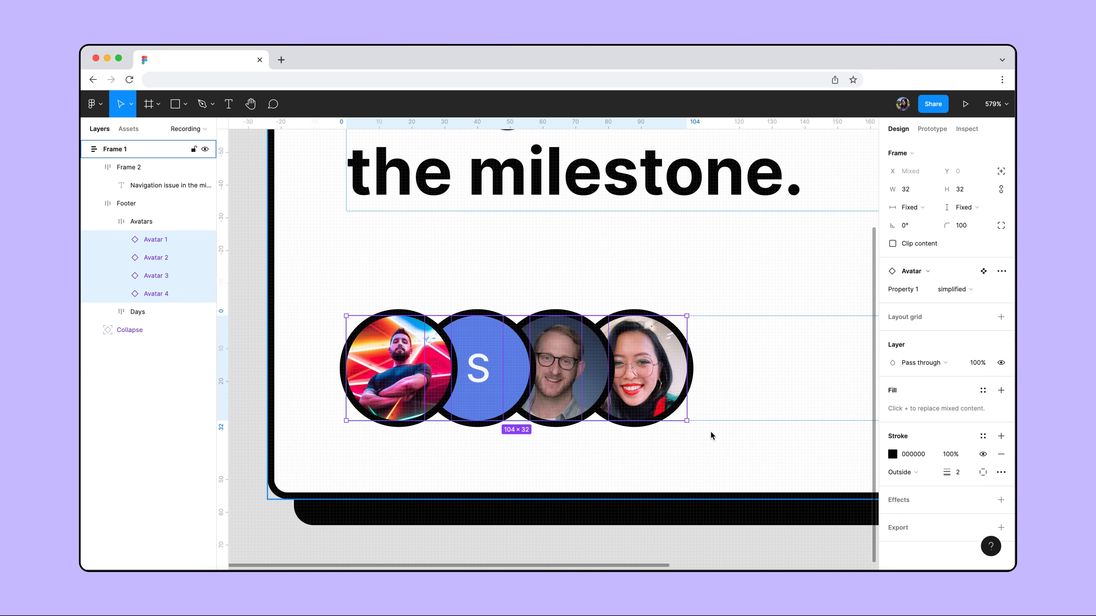
left_click(183, 223)
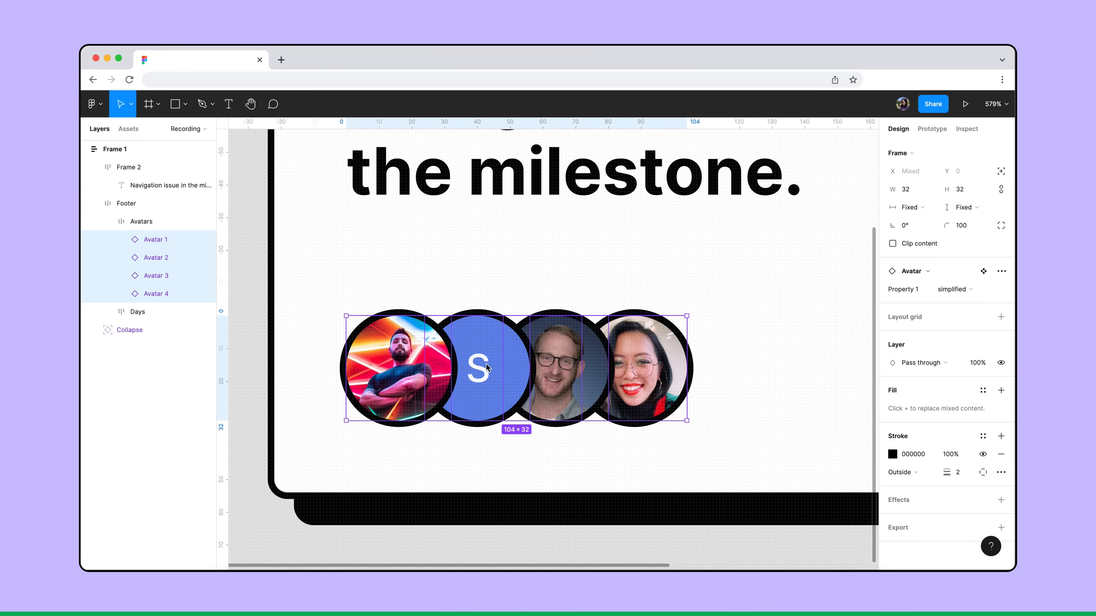
left_click(183, 225)
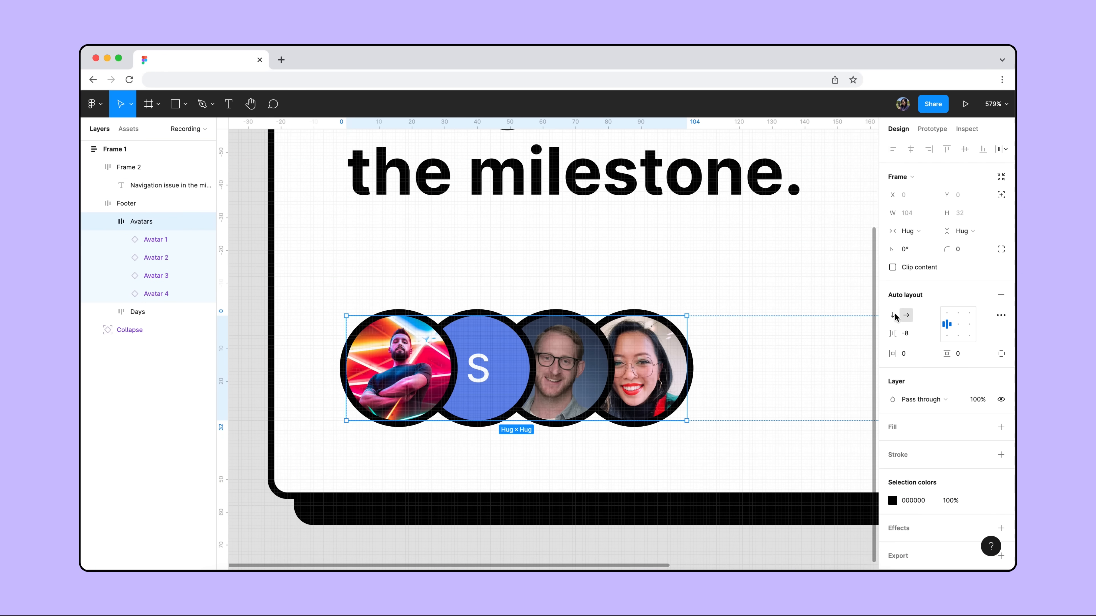
left_click(999, 315)
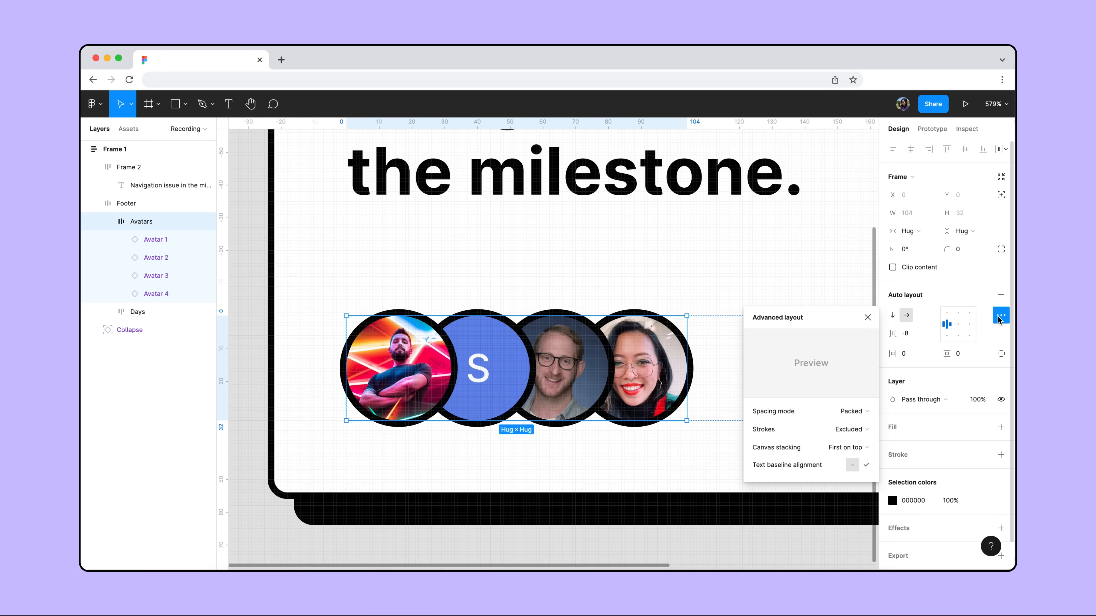
left_click(864, 430)
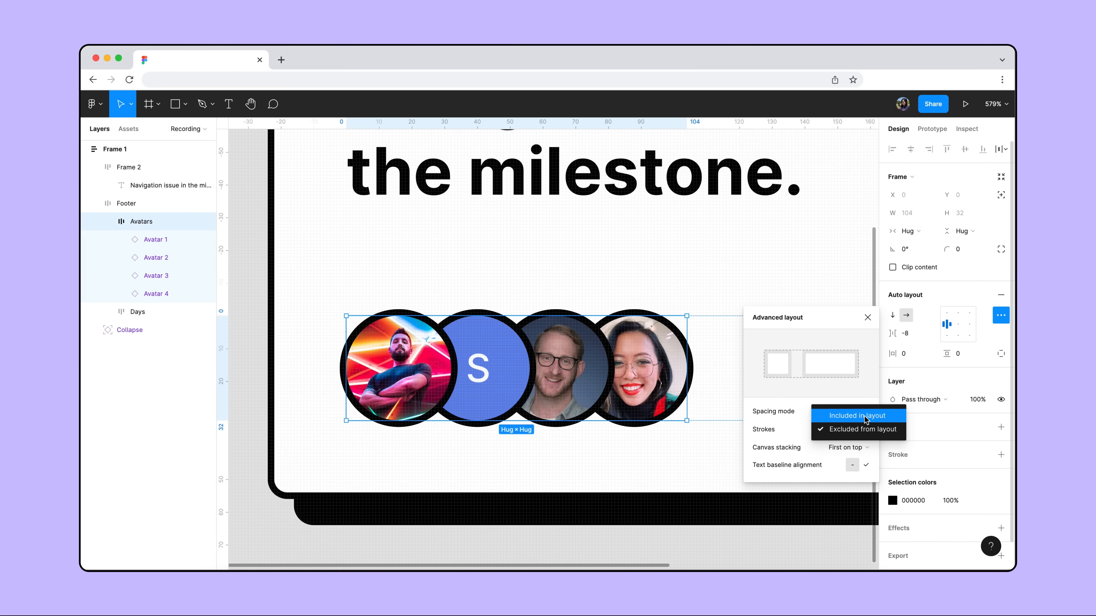
left_click(864, 416)
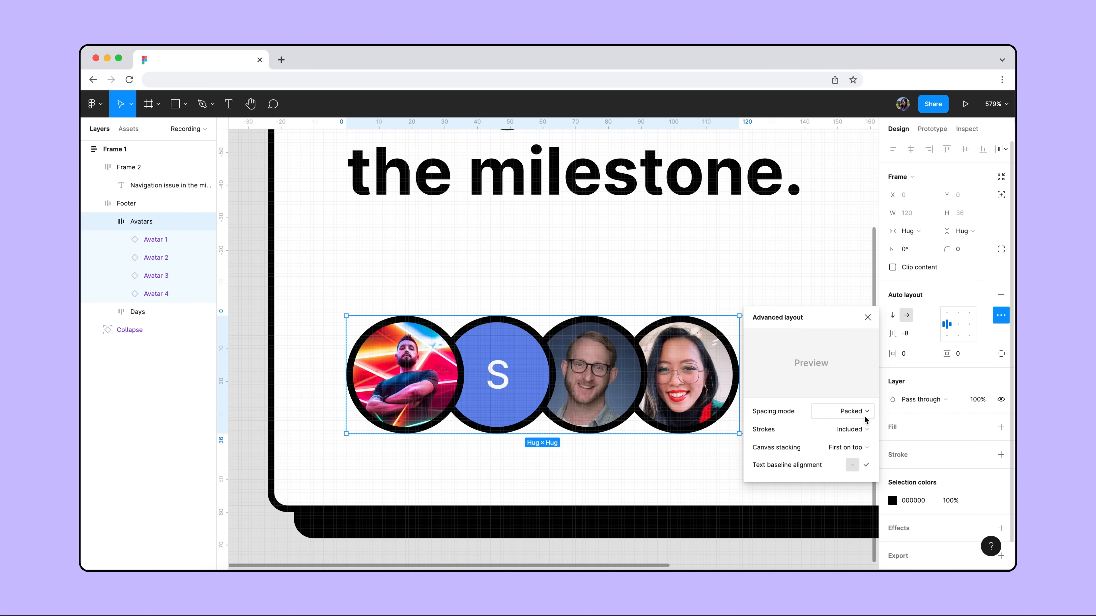
left_click(732, 463)
scroll(733, 464, "down", 5)
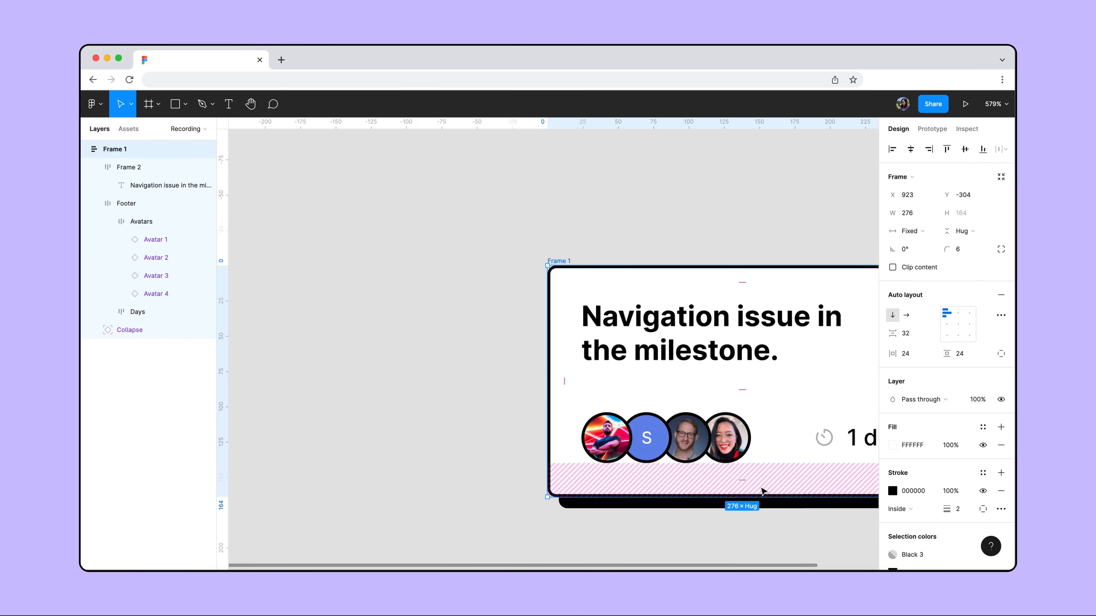
scroll(760, 487, "right", 4)
scroll(760, 487, "down", 2)
scroll(760, 487, "up", 1)
left_click(760, 487)
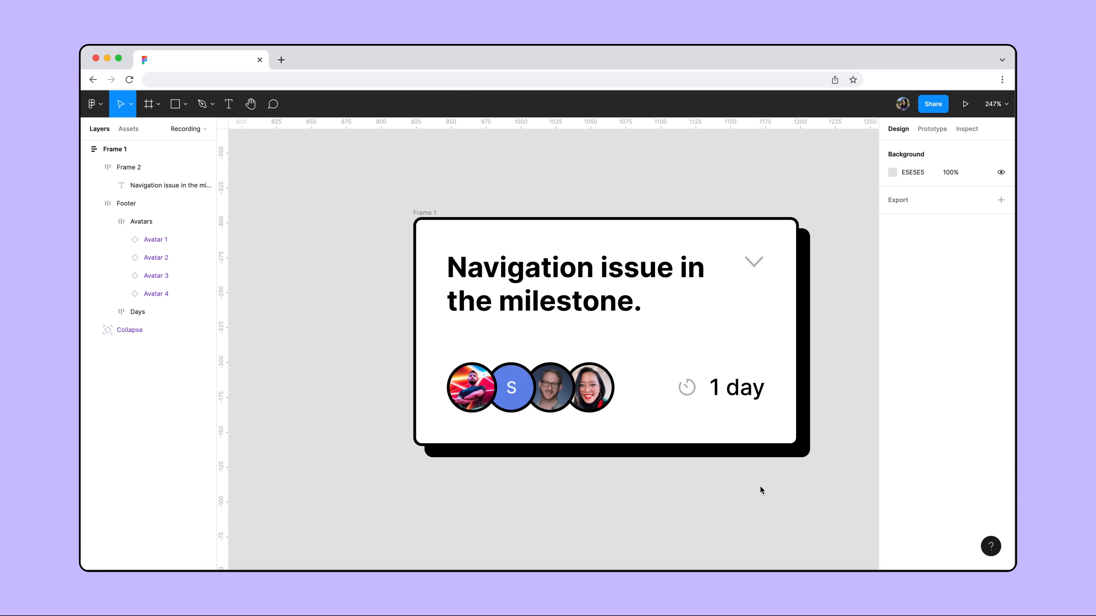
- Set the Avatars frame's spacing between items to -12
left_click(603, 396)
key("Return")
left_click(603, 397)
left_click(906, 333)
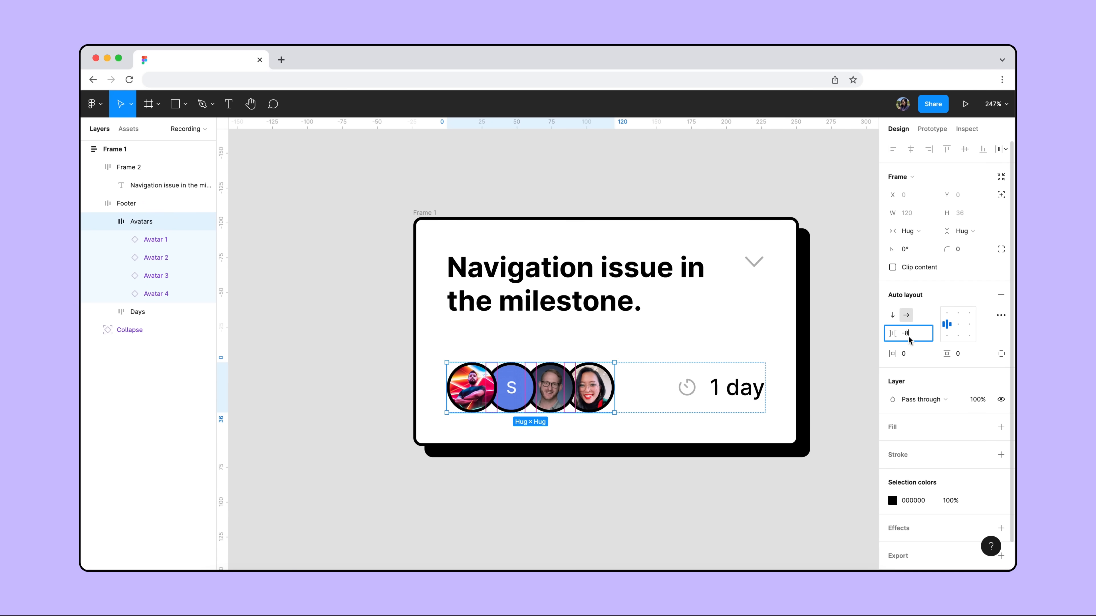
key("BackSpace")
type("-12")
key("Return")
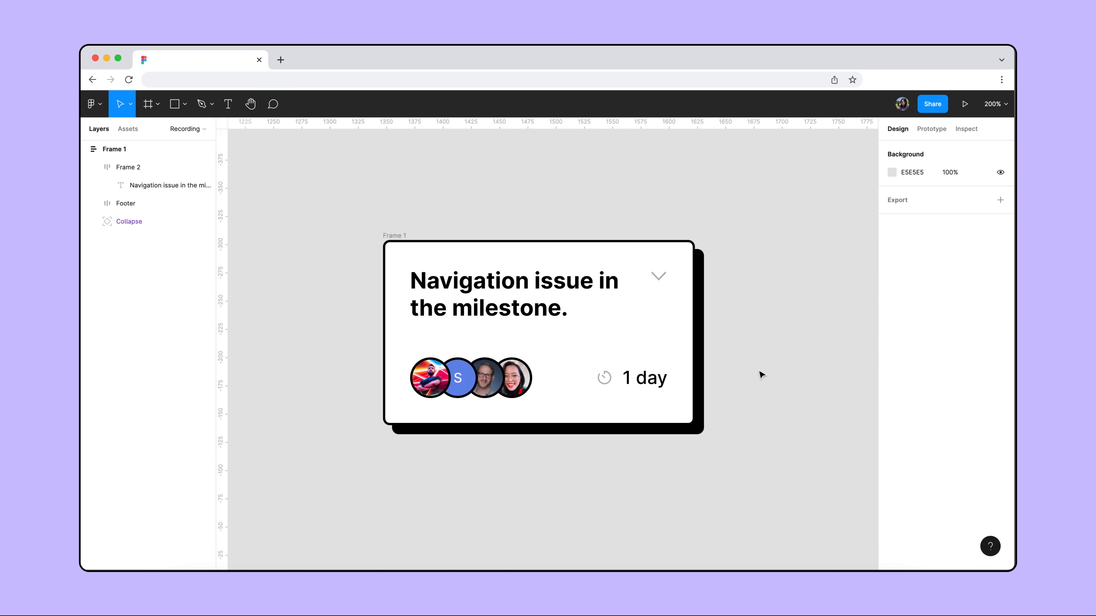
- Draw a rectangle on the canvas above the card and size it 6 wide by 48 high
left_click(179, 108)
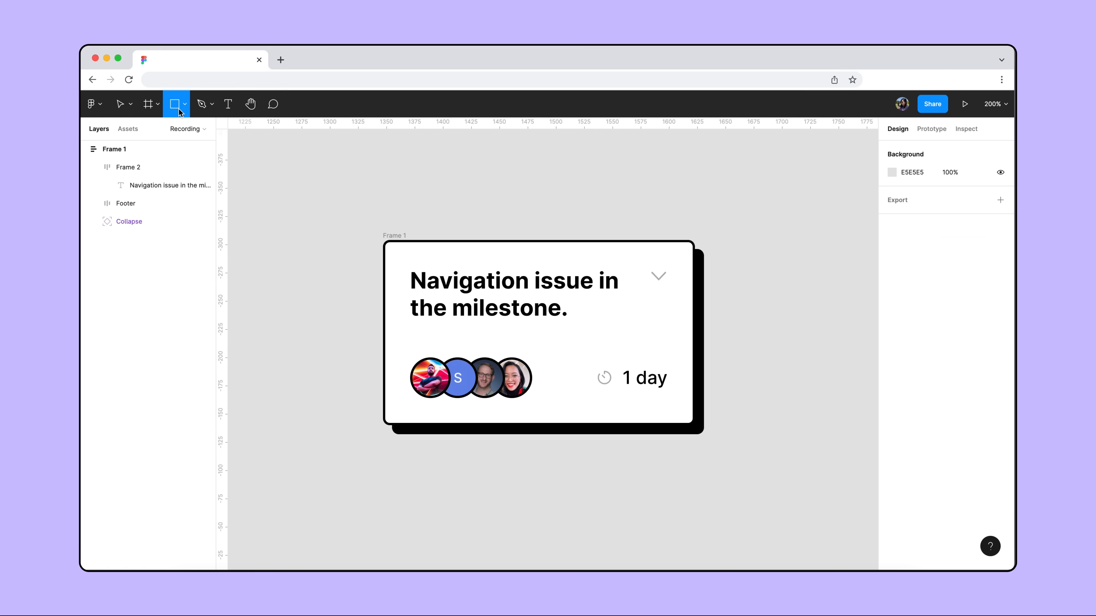
left_click(326, 186)
type("6")
key("Return")
left_click(964, 198)
key("Return")
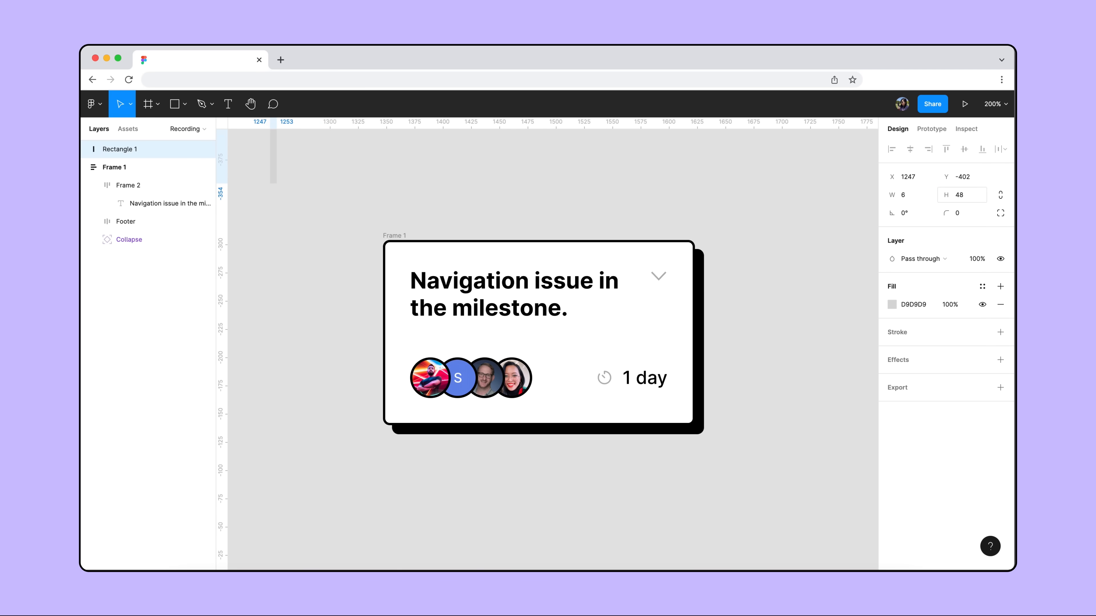
- Set the narrow rectangle's corner radius to 4 and its fill color to 5956EA
left_click(956, 213)
type("4")
key("Return")
left_click(921, 303)
type("5956EA")
key("Return")
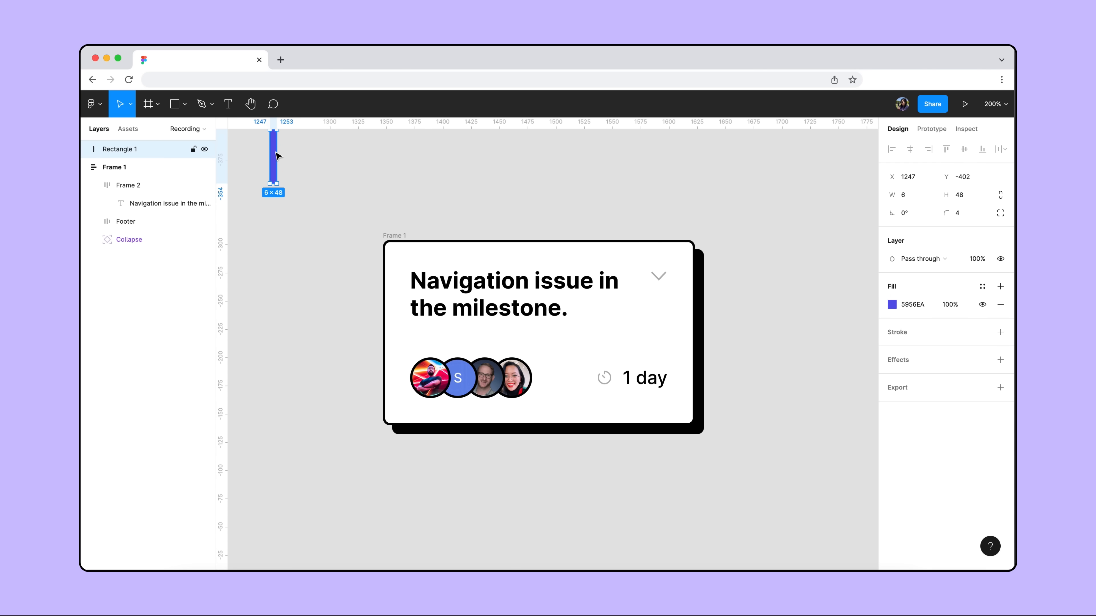
- Place the blue bar inside the card with absolute position and align it over the card's left border at X -2
left_click_drag(276, 156, 434, 253)
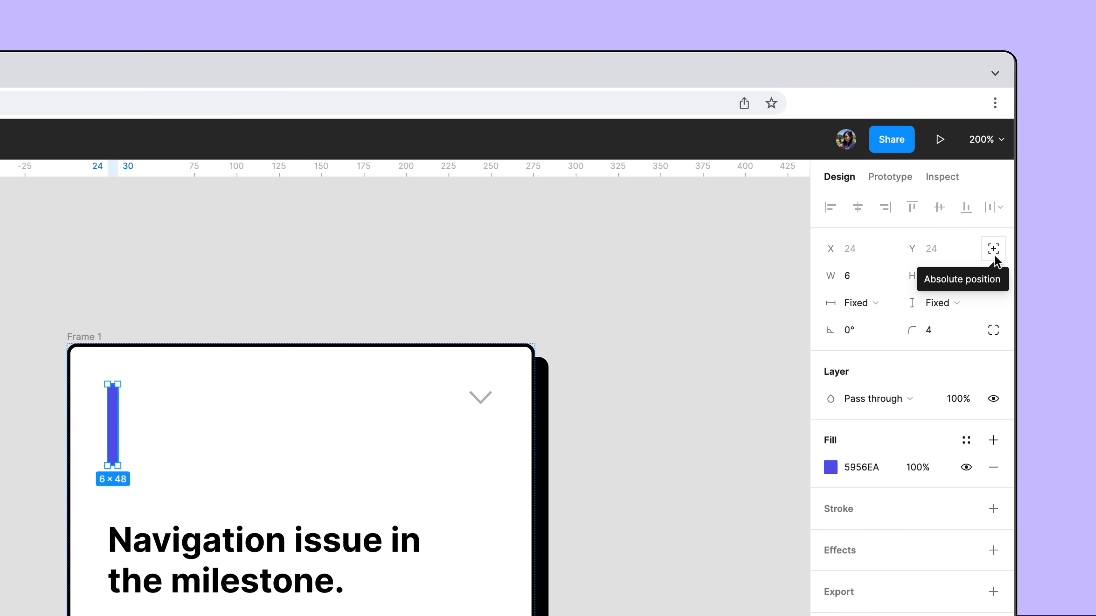
left_click(994, 256)
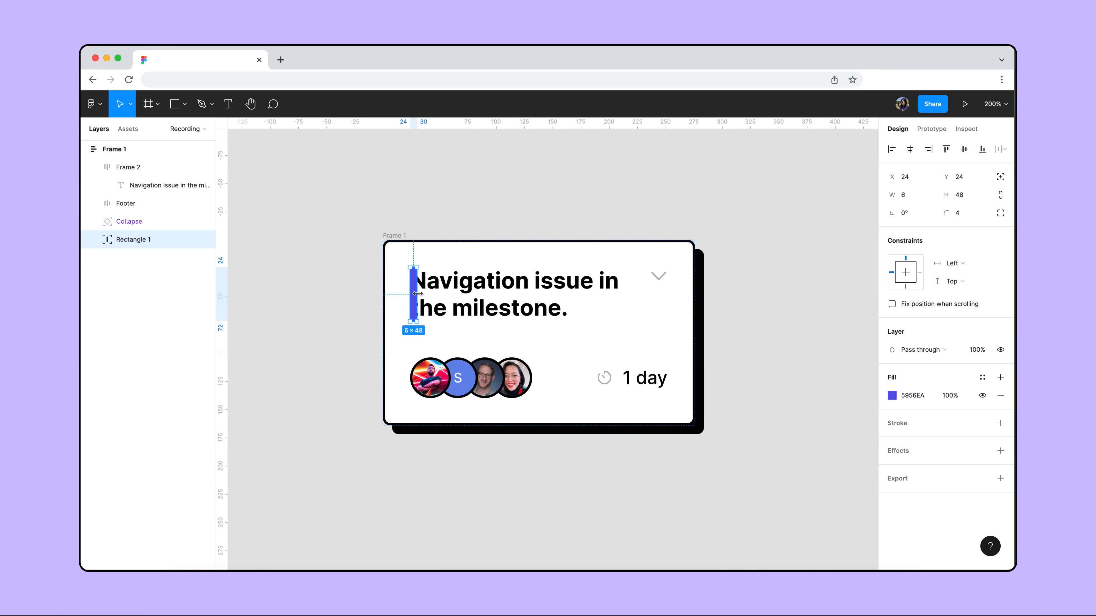
left_click_drag(417, 294, 390, 297)
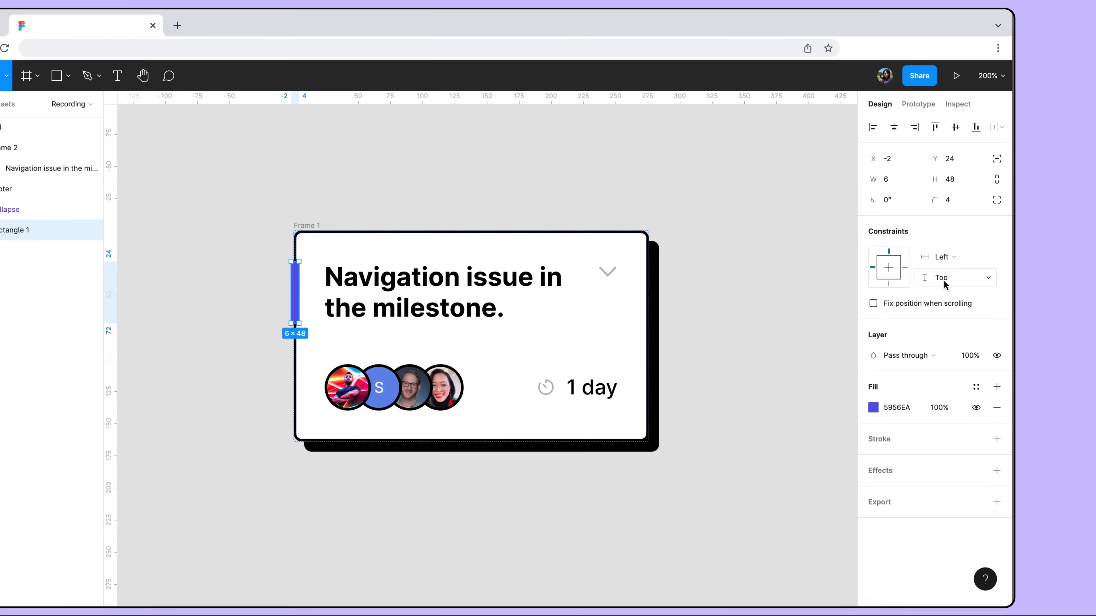
- Set the bar's constraints to Left horizontally and Top and bottom vertically
left_click(951, 281)
left_click(964, 308)
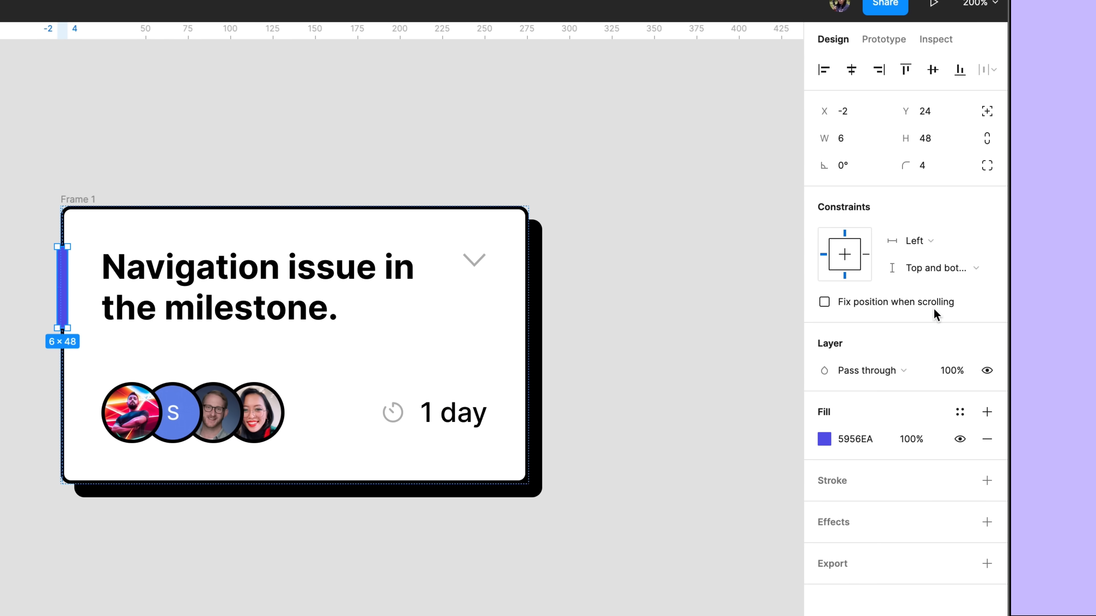
left_click(926, 245)
left_click(927, 244)
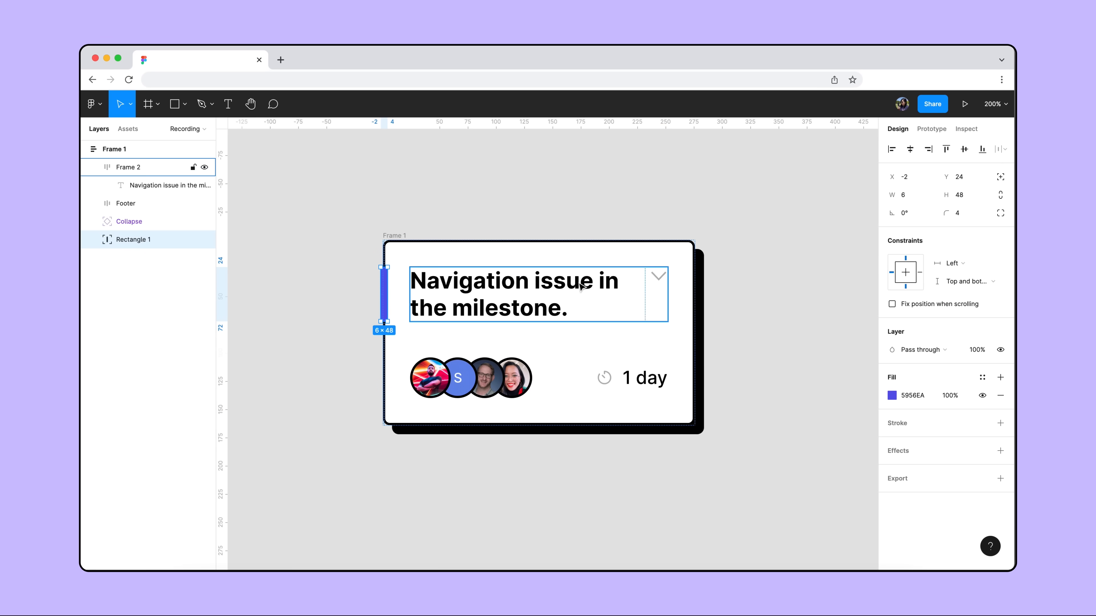
- Test the card title with "Review product assets for auto layout tutorial video" and restore it to "Navigation issue in the milestone."
double_click(354, 268)
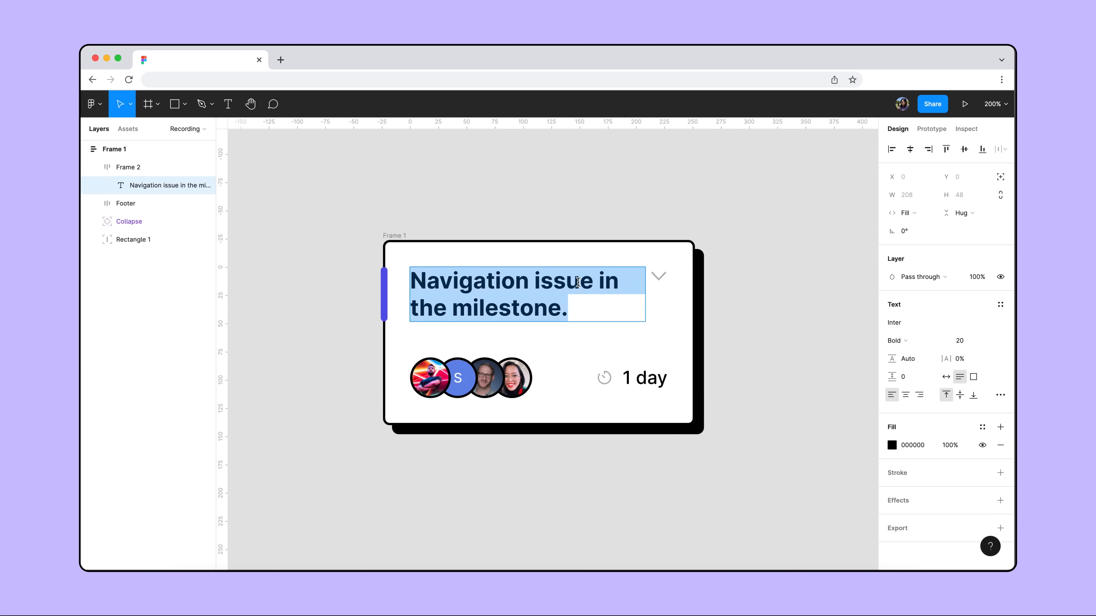
type("Review product assets for auto layout tutorial video")
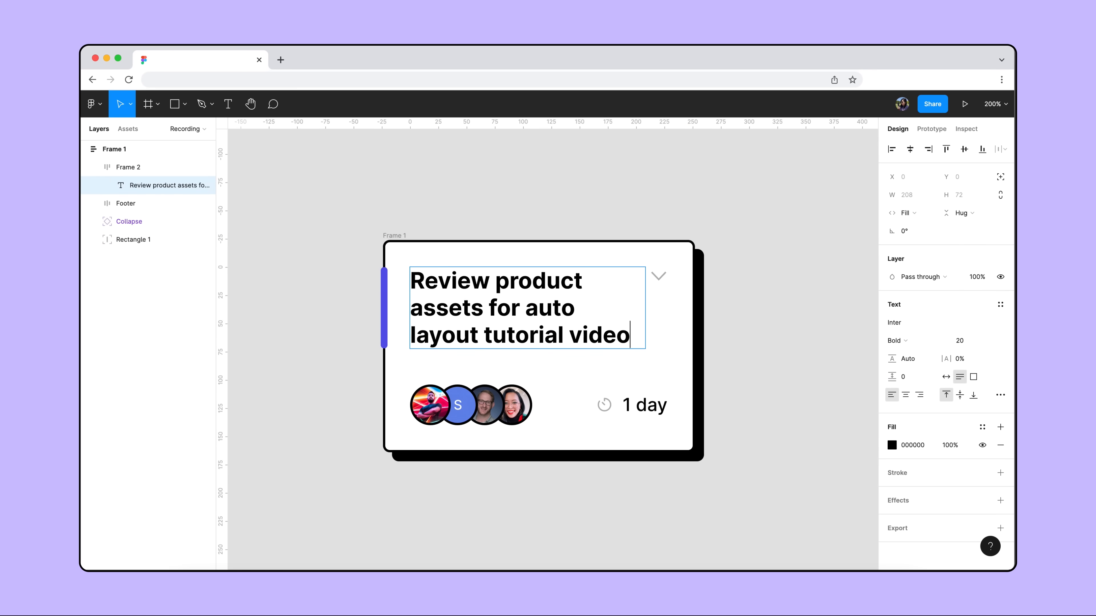
key("super+a")
type("Navigation issu")
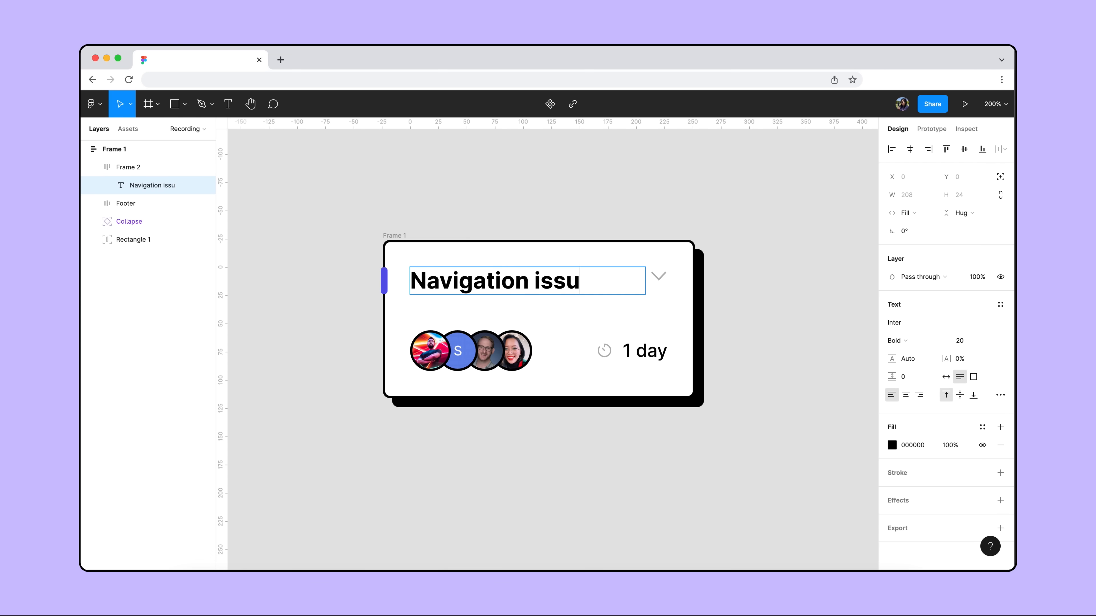
type("e in the milestone.")
key("Escape")
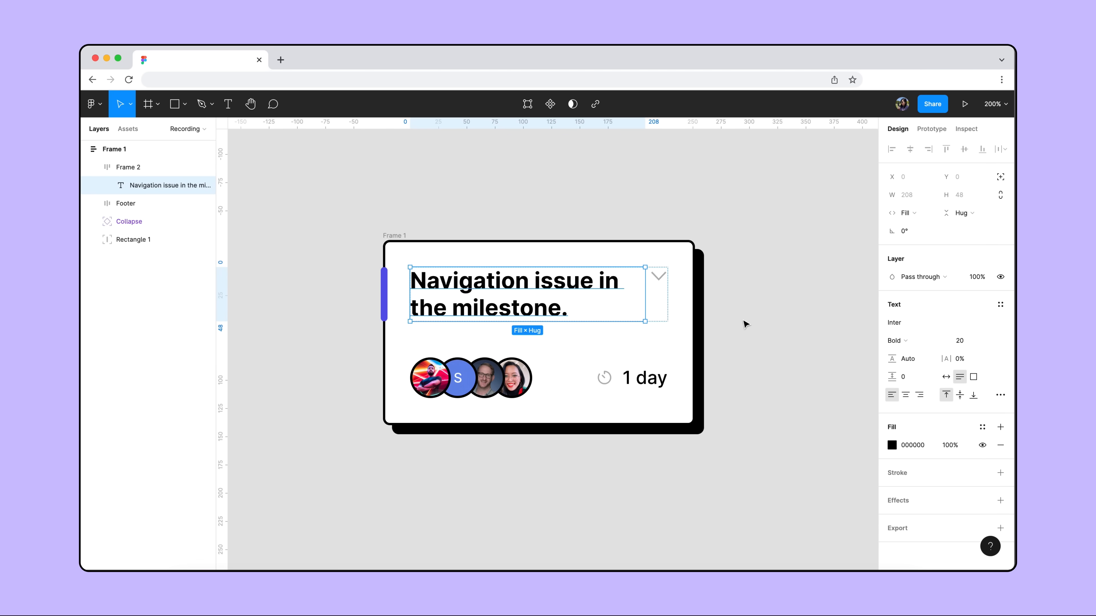
- Rename the whole card frame as Card and turn it into a component
left_click(404, 236)
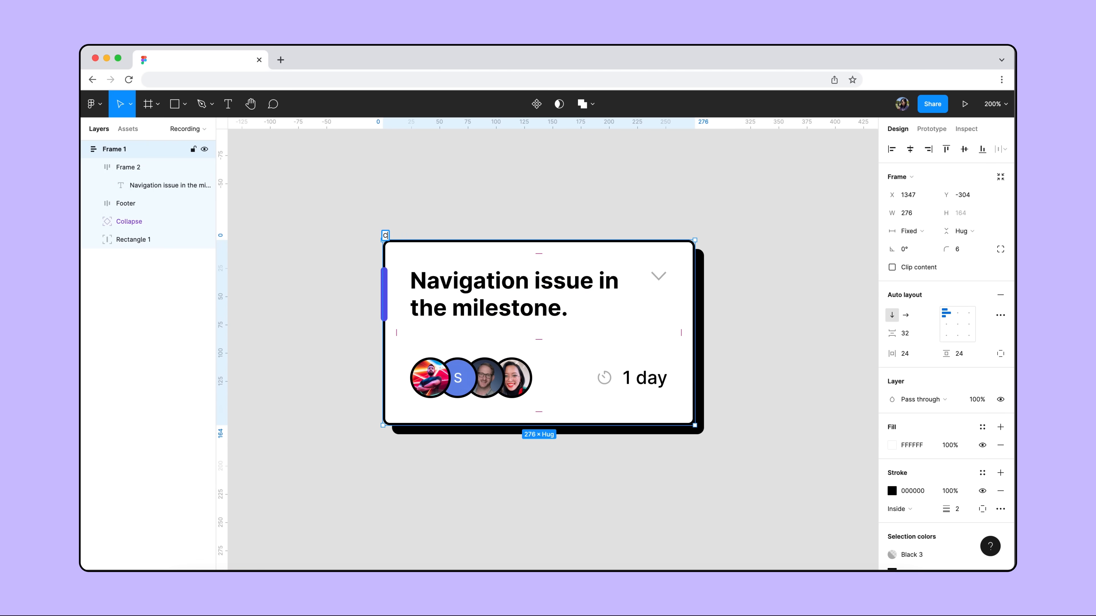
left_click(536, 105)
scroll(513, 172, "down", 5)
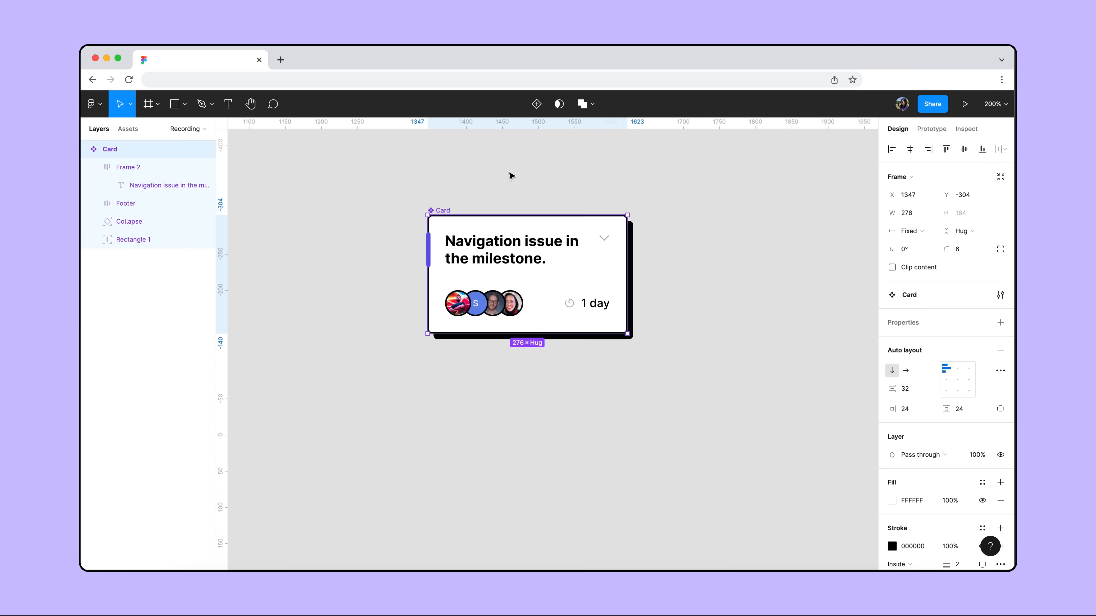
- Add two variants to the Card component and name the three Property 1 values Type 1, Type 2 and Type 3 in order
left_click(538, 104)
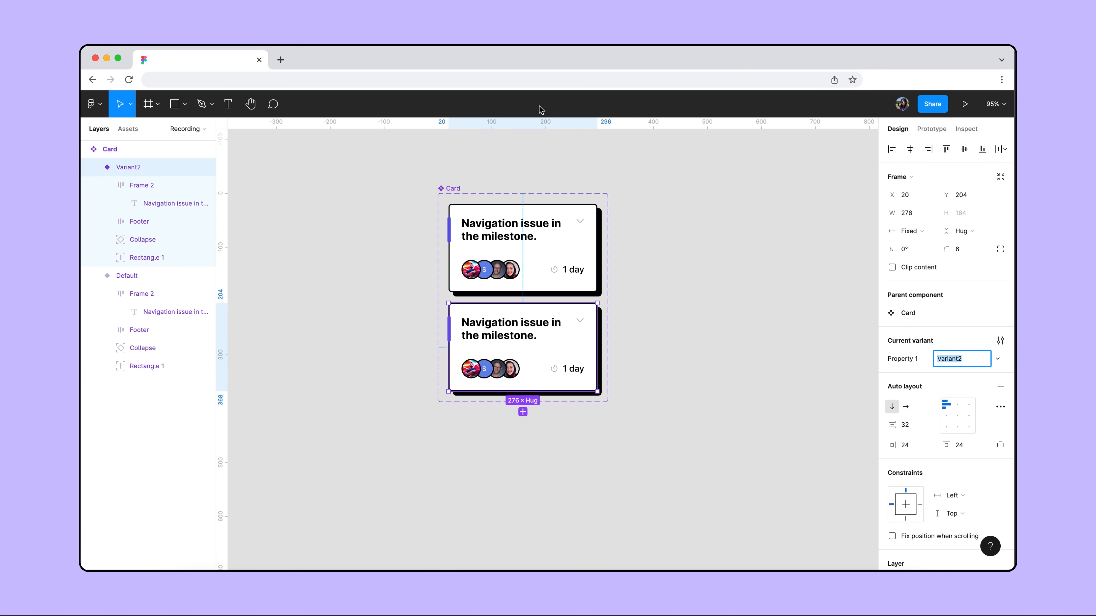
left_click(523, 412)
type("Type 3")
key("Tab")
type("Type 2")
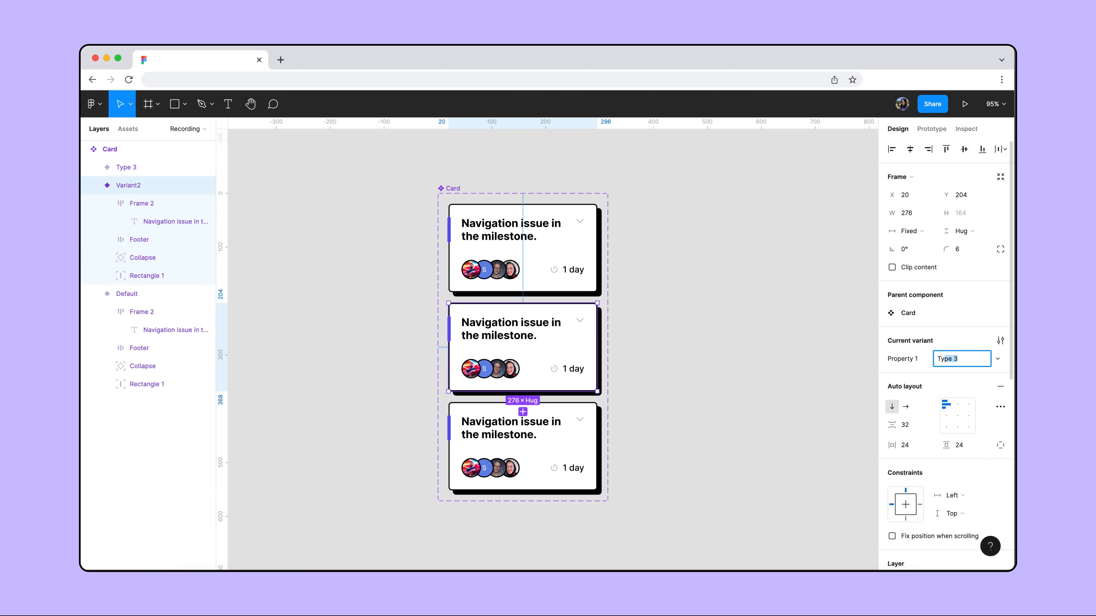
key("Tab")
left_click(968, 358)
type("Type 1")
- Change the fill of the Type 2 variant's side bar to FF3838
left_click(147, 275)
left_click(912, 423)
type("FF3838")
key("Return")
- Change the fill of the Type 3 variant's side bar to B36BED
left_click(576, 448)
key("Return")
left_click(162, 258)
left_click(912, 423)
type("B36BED")
key("Return")
left_click(717, 413)
- Copy the Type 1 card beside the component set and duplicate it into a column of four instances
scroll(716, 413, "right", 4)
left_click(389, 252)
left_click_drag(389, 252, 644, 362, "alt")
key("super+d")
key("super+d")
scroll(646, 354, "down", 2)
- Switch the second card instance to Type 2, the third to Type 3 and the fourth to Type 2
left_click(648, 330)
left_click(950, 313)
left_click(961, 326)
left_click(672, 387)
left_click(951, 314)
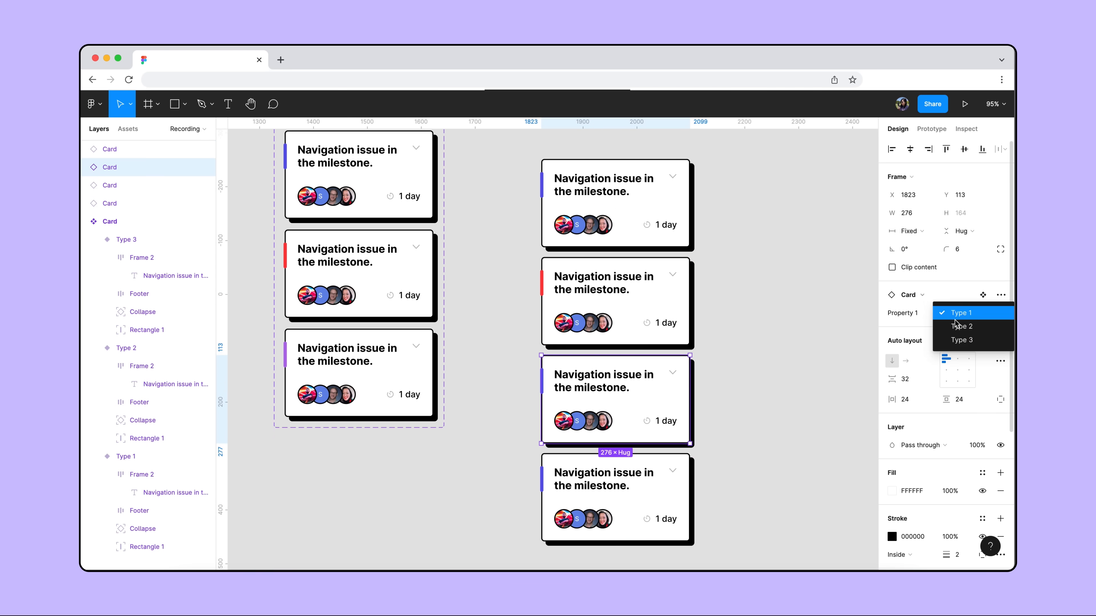
left_click(961, 340)
left_click(638, 492)
left_click(951, 313)
left_click(961, 327)
- Wrap the four card instances in a vertical auto layout frame named Cards and set the cards' width to Fill
left_click_drag(501, 178, 653, 500)
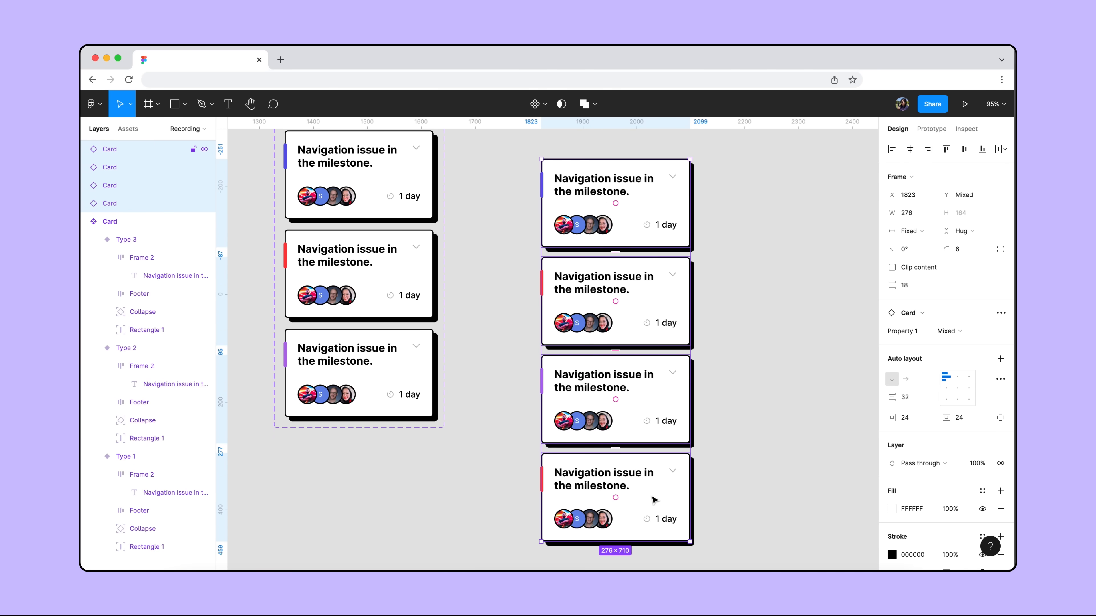
key("shift+a")
key("Return")
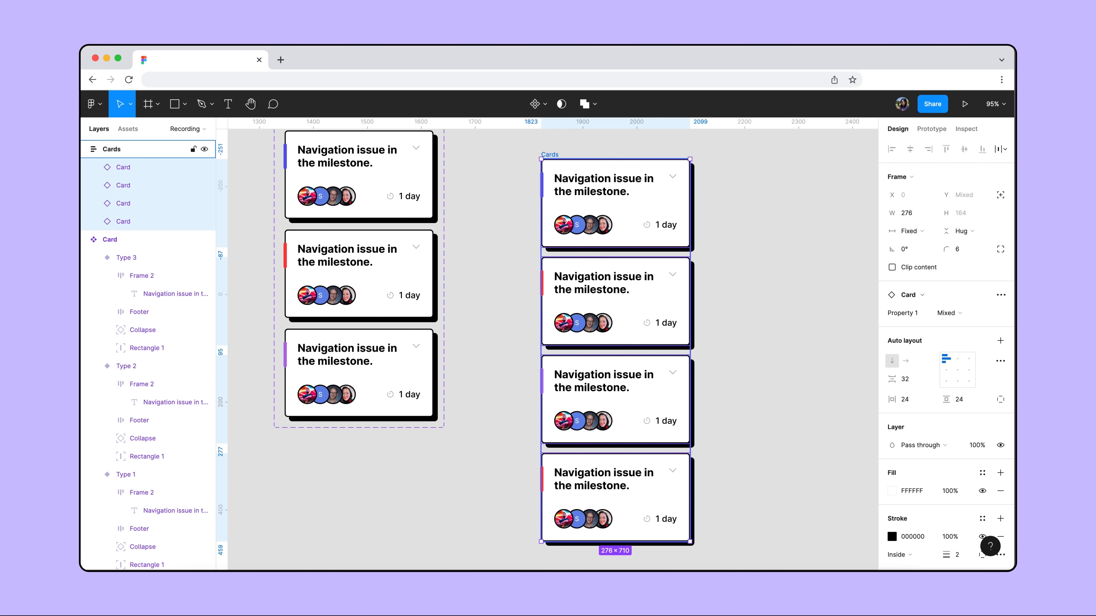
left_click(910, 230)
left_click(913, 258)
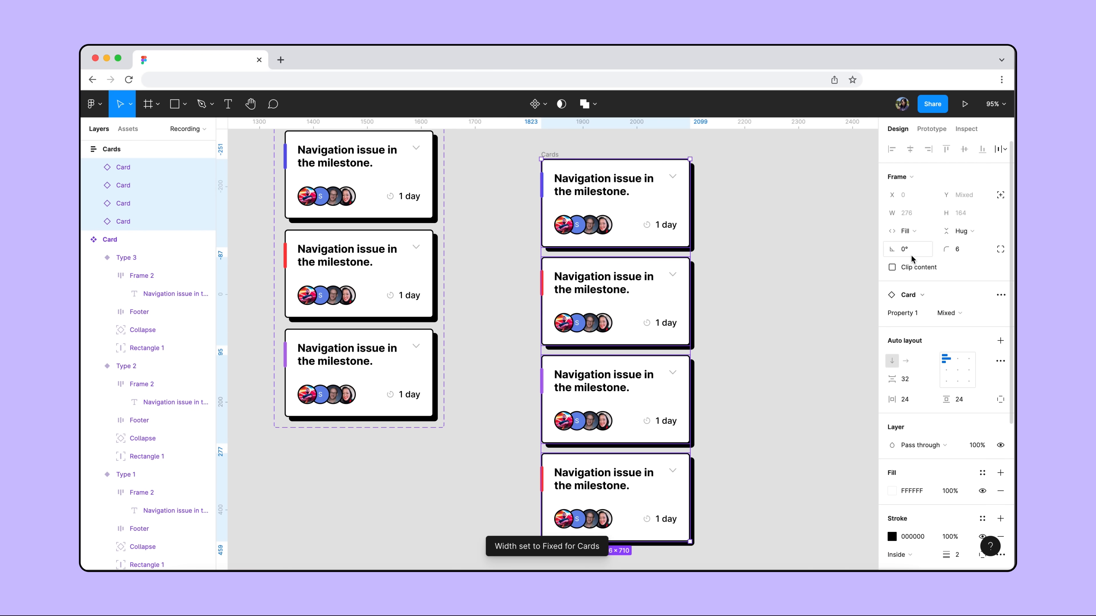
- Move the Cards frame into the Task Tracker App frame
scroll(793, 287, "down", 4)
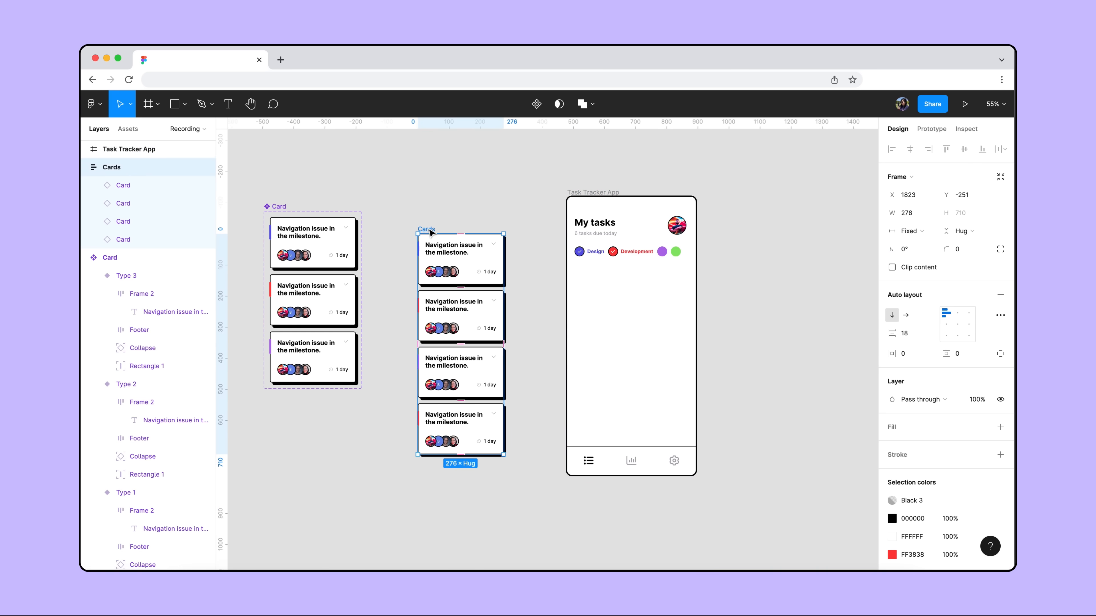
left_click_drag(461, 259, 705, 276)
scroll(662, 292, "up", 5)
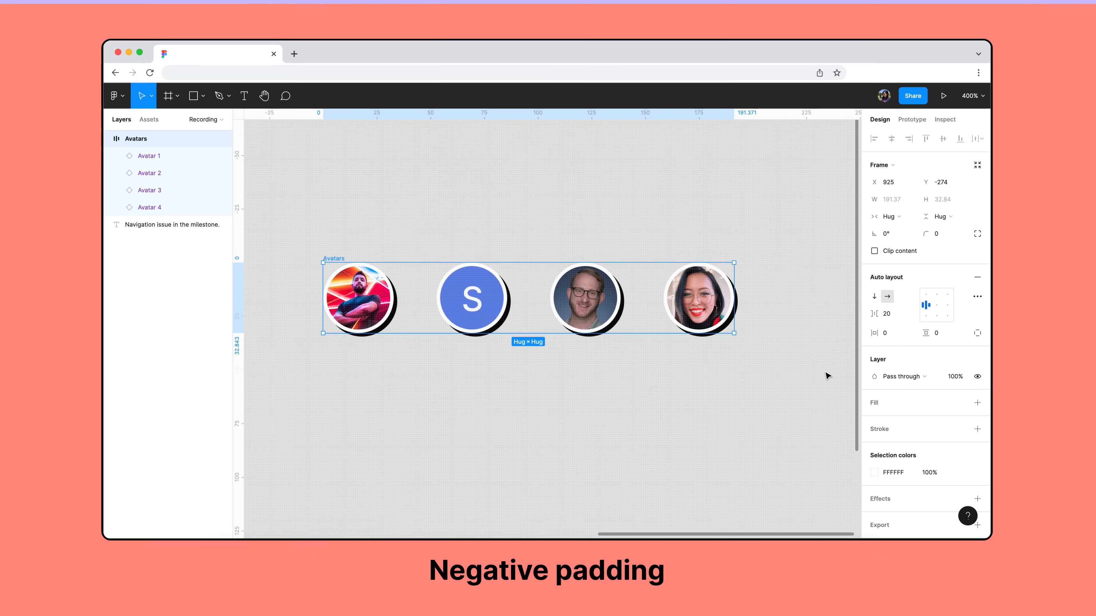
- Set the Avatars frame's spacing between items to -8 and its canvas stacking to First on top
left_click(890, 309)
type("-8")
key("Return")
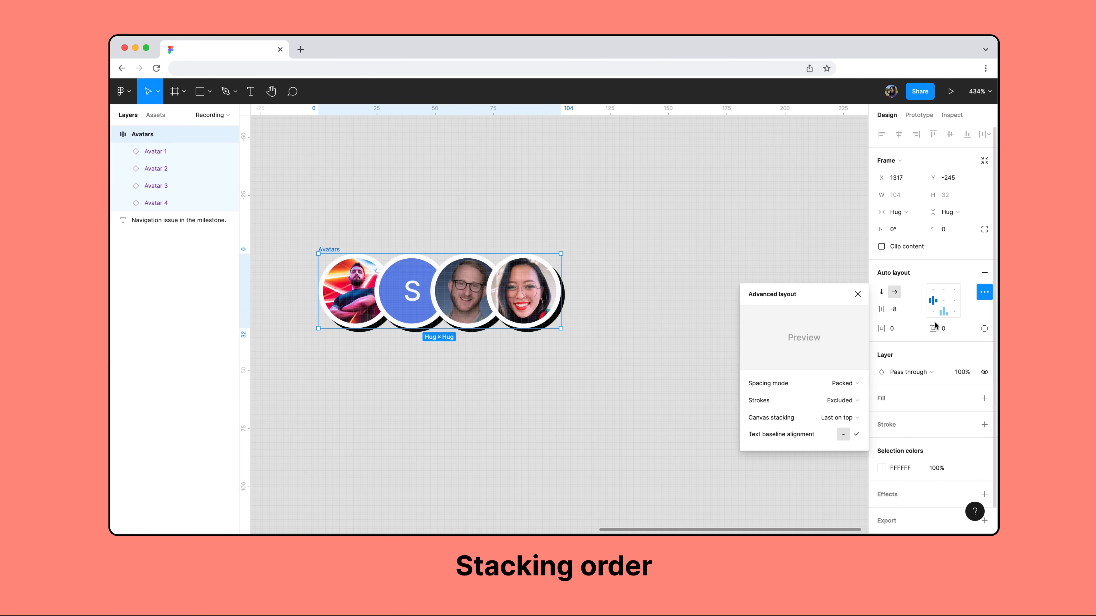
left_click(841, 418)
left_click(855, 403)
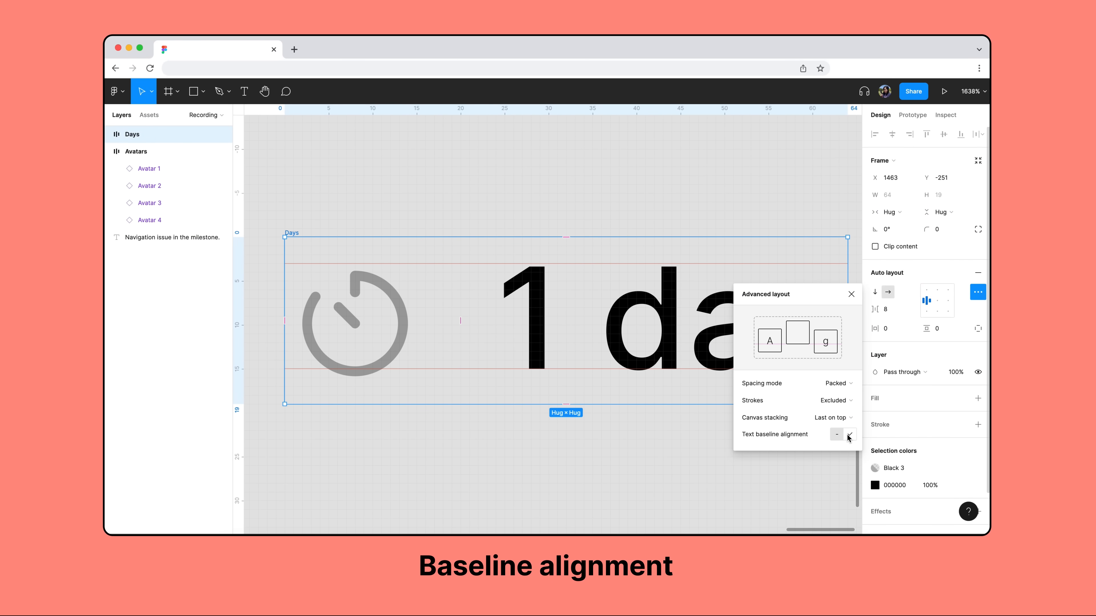
- Turn on text baseline alignment in the advanced layout settings of the Days frame
left_click(849, 435)
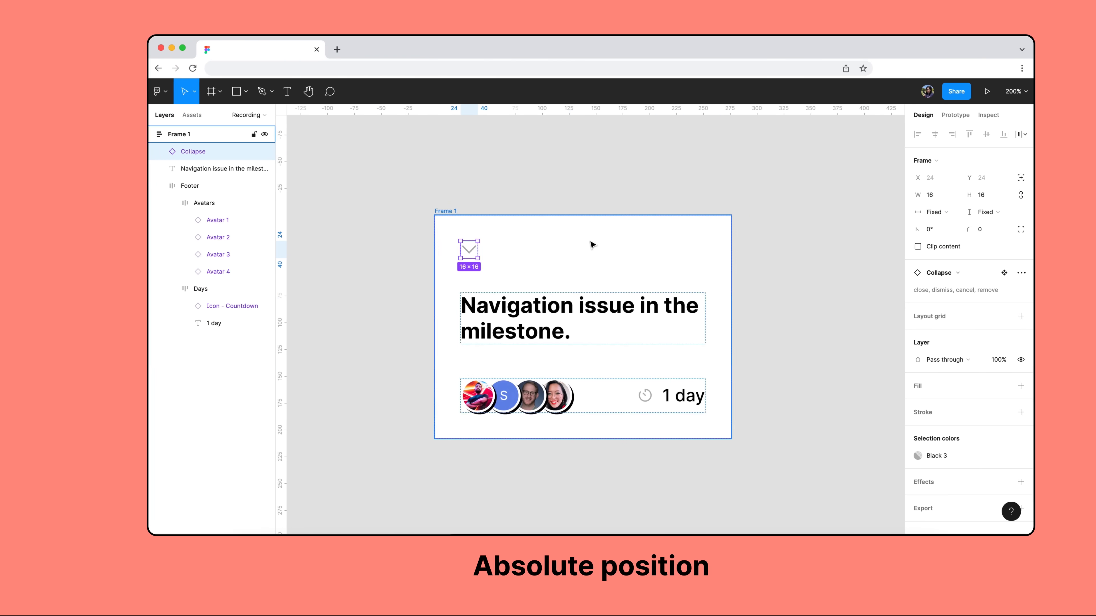
- Give the Collapse icon in Frame 1 an absolute position
left_click(974, 179)
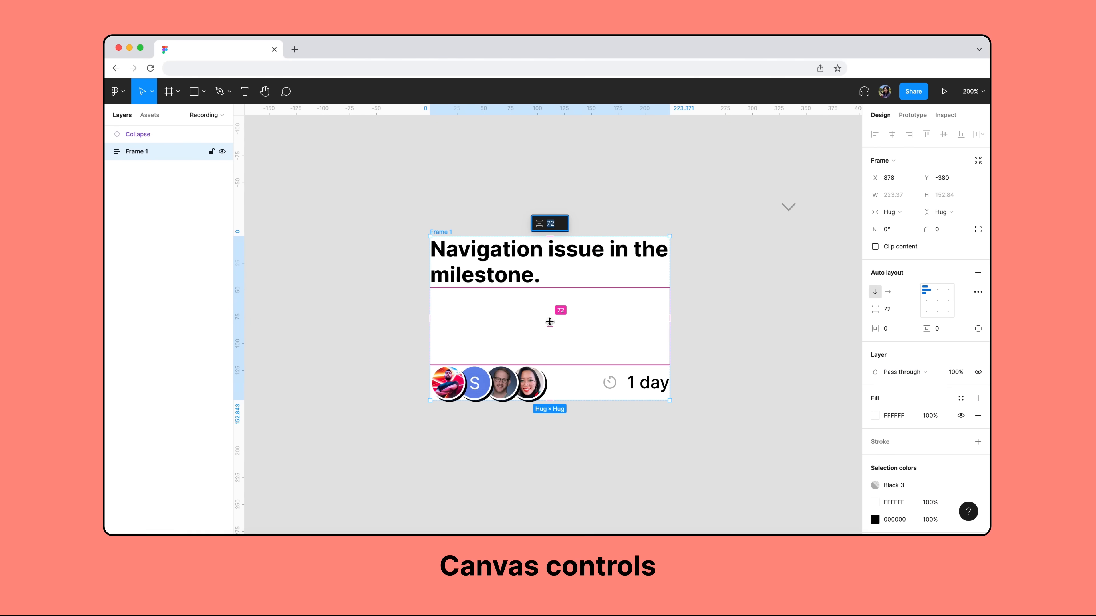
- Adjust Frame 1's auto layout padding directly on the canvas
left_click_drag(550, 237, 569, 262)
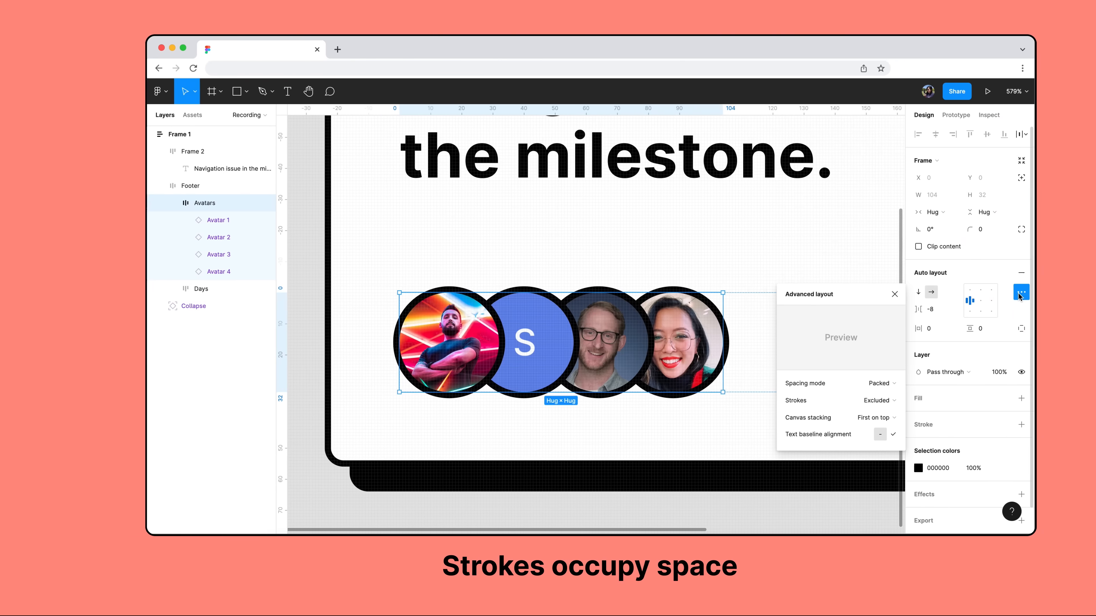
- Set strokes to Included in the advanced layout settings of the footer's Avatars frame
left_click(846, 400)
left_click(836, 384)
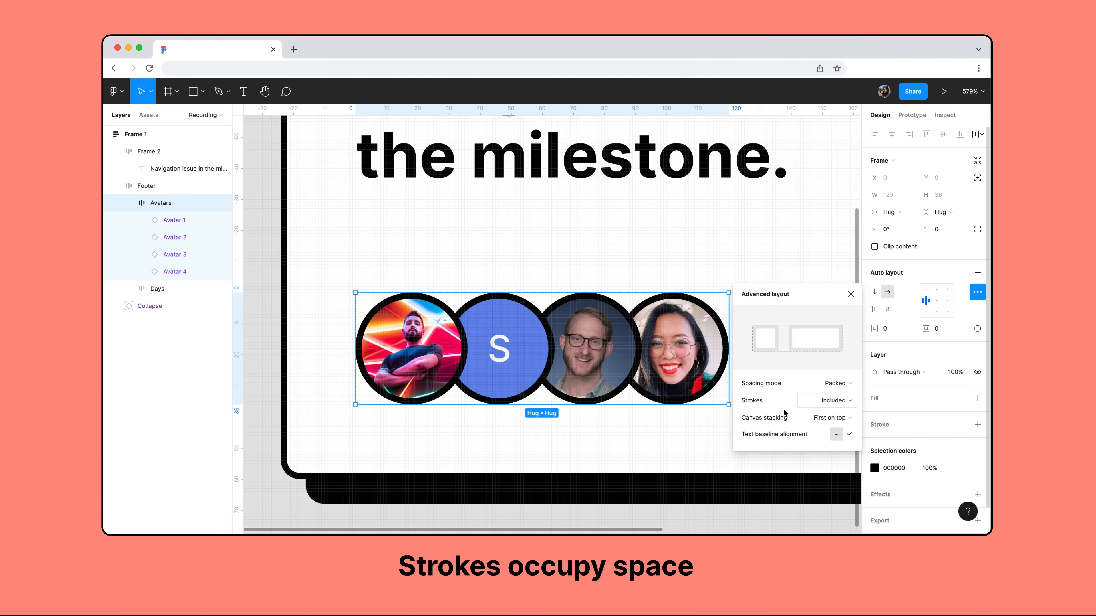